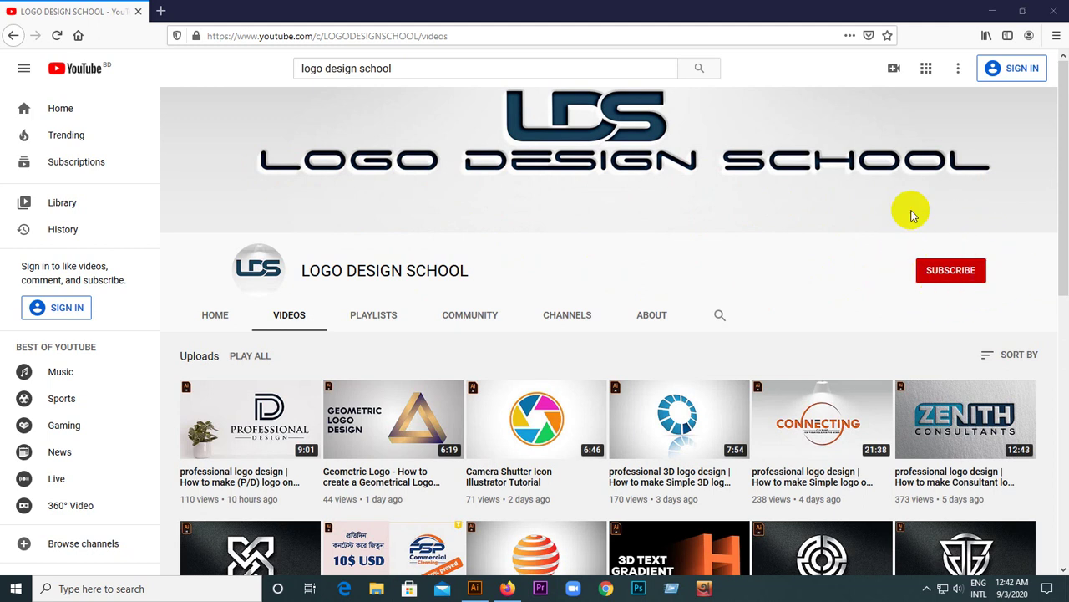
Minimize the browser and type RECORD on the artboard in TYPOGRAPH PRO ExtraBold, 141.67 pt.
click(996, 13)
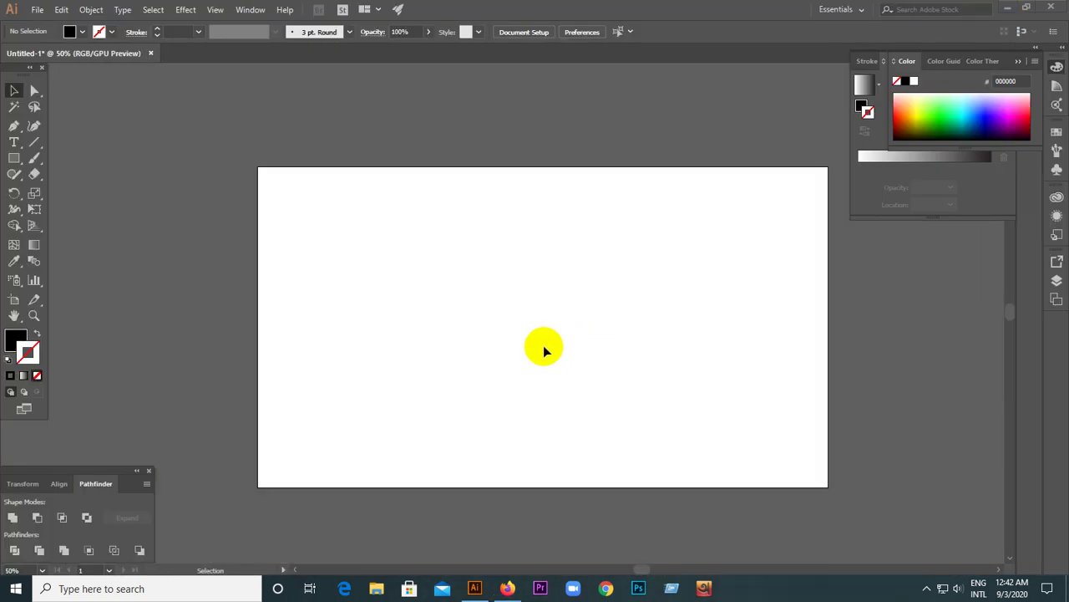
scroll(543, 345, up, 2)
click(13, 142)
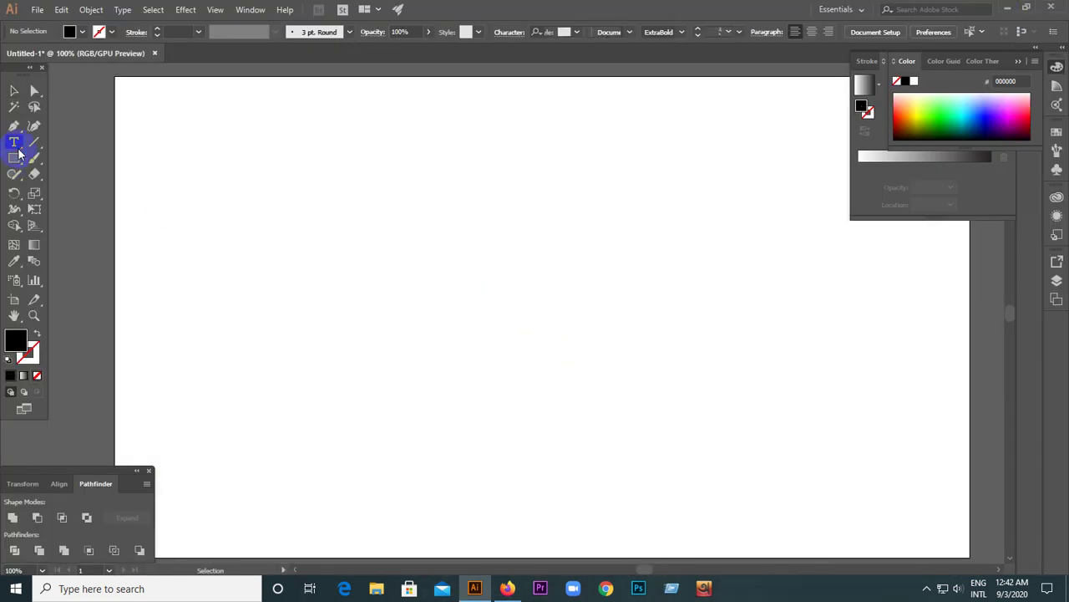
click(387, 304)
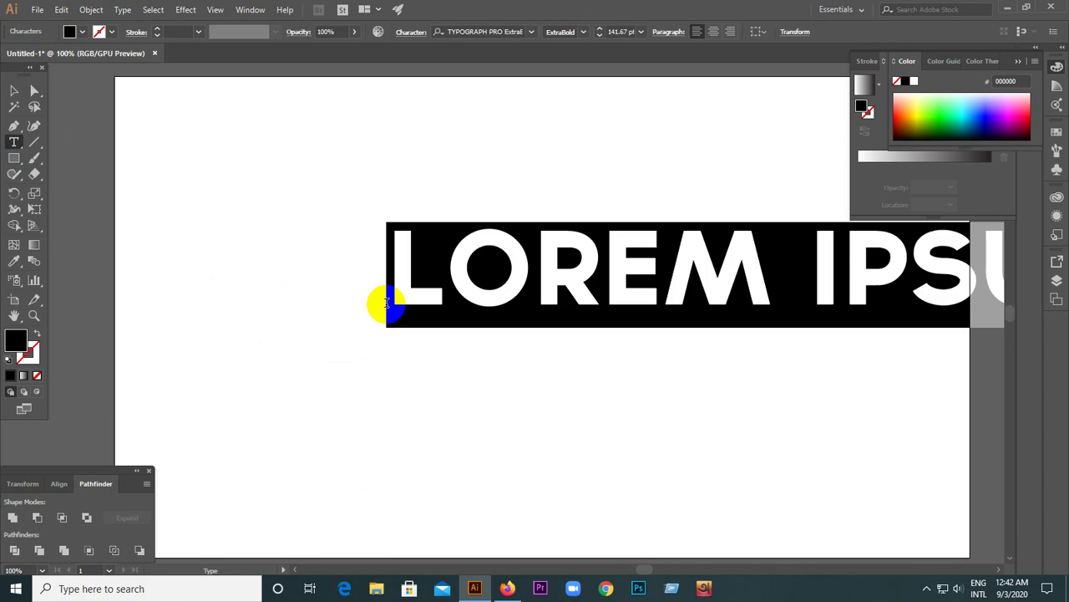
text(R)
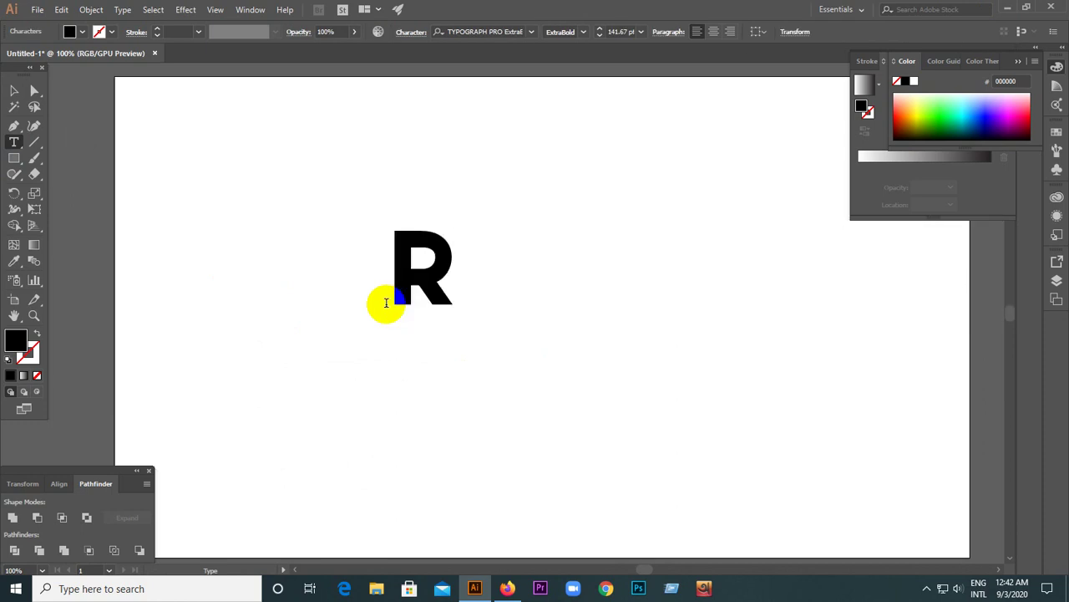
text(EC)
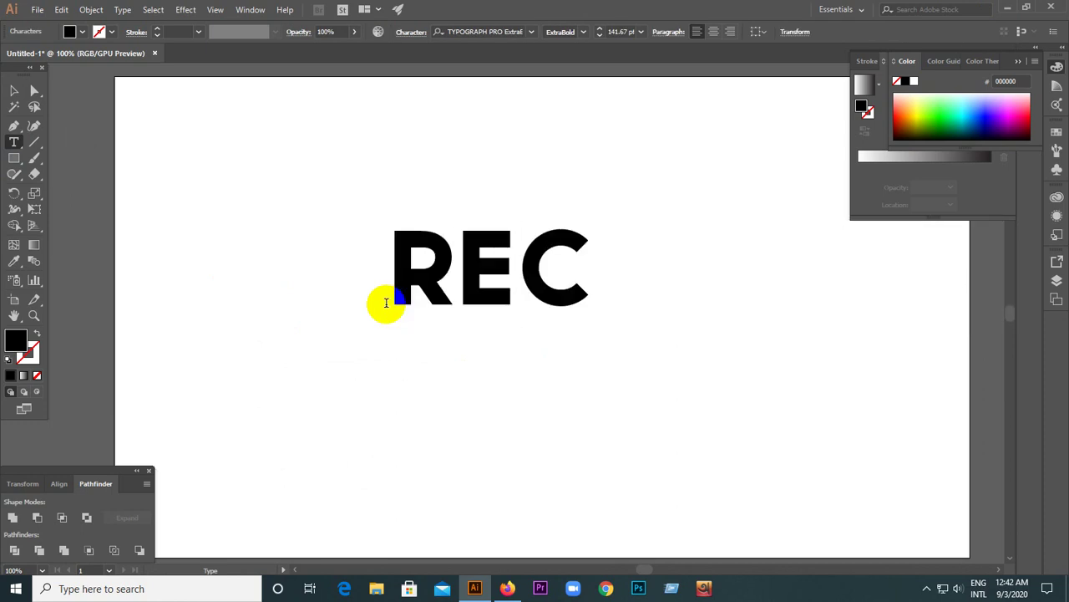
text(ORD)
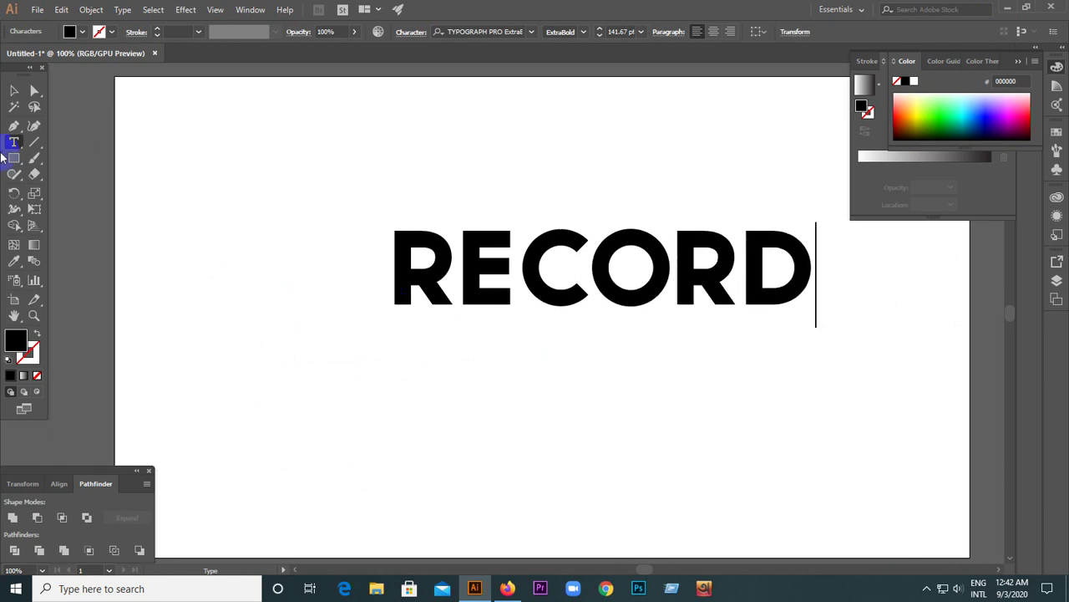
Move the RECORD text up and to the left on the artboard.
click(12, 93)
click(310, 387)
drag(435, 249, 305, 216)
click(434, 293)
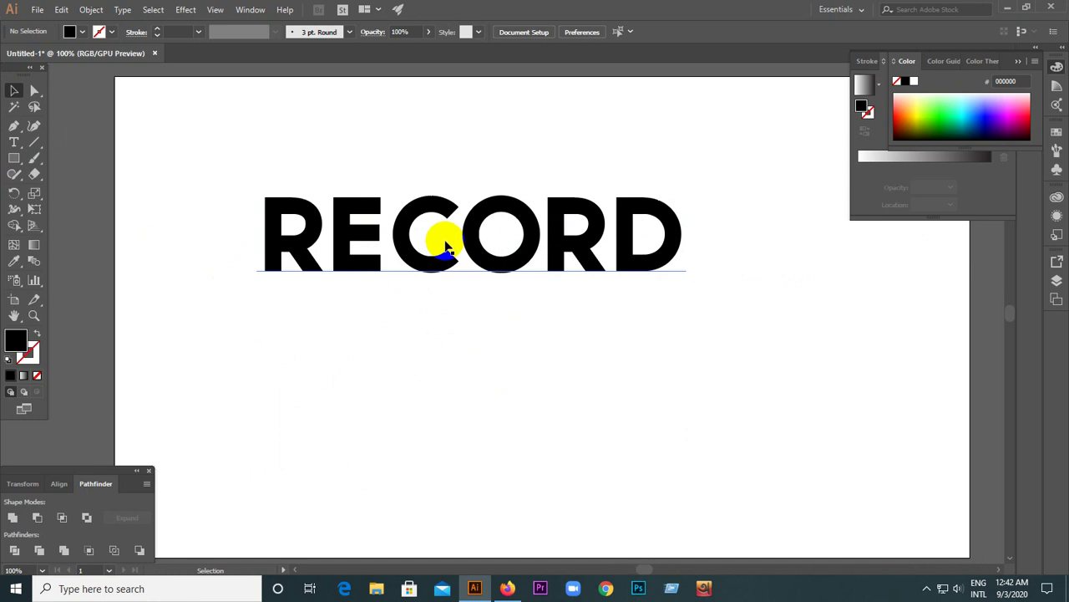
Drag the RECORD wordmark down and to the right, then deselect it.
click(411, 260)
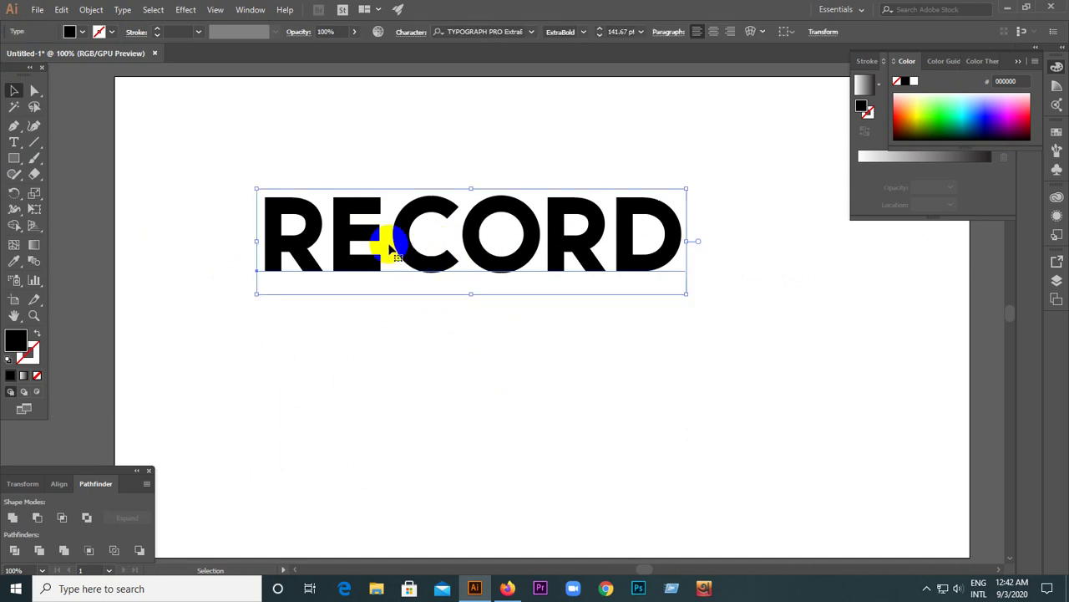
click(489, 123)
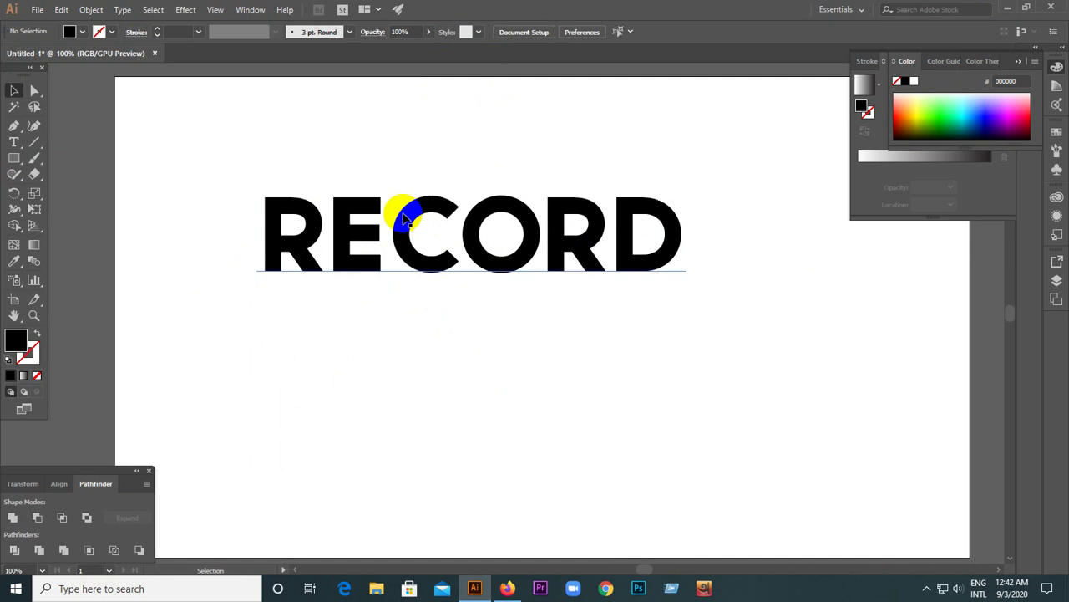
scroll(401, 274, down, 1)
drag(475, 271, 526, 369)
scroll(489, 330, up, 2)
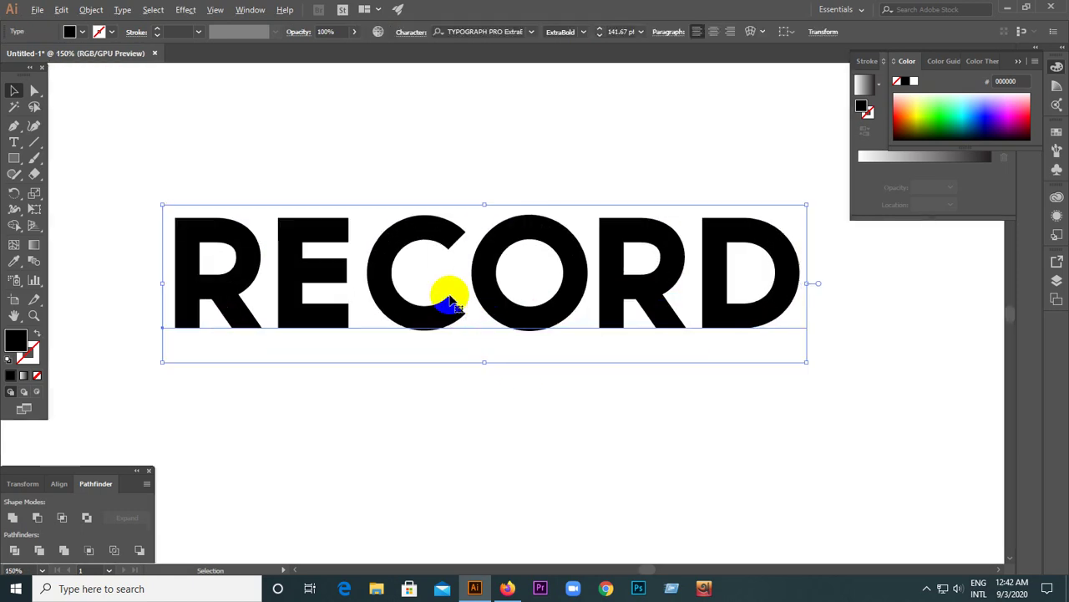
click(342, 159)
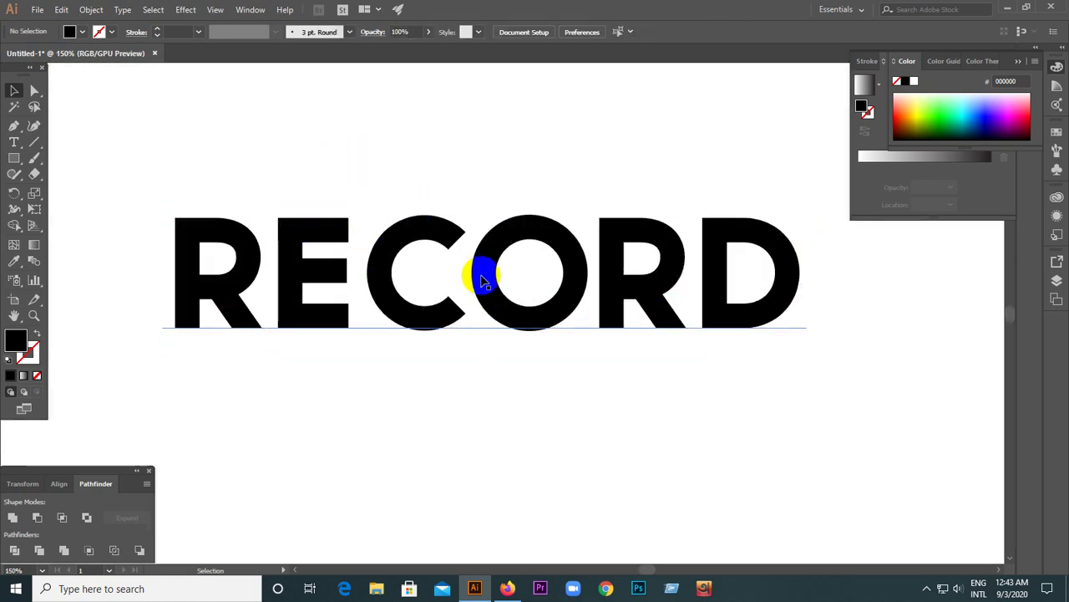
click(354, 276)
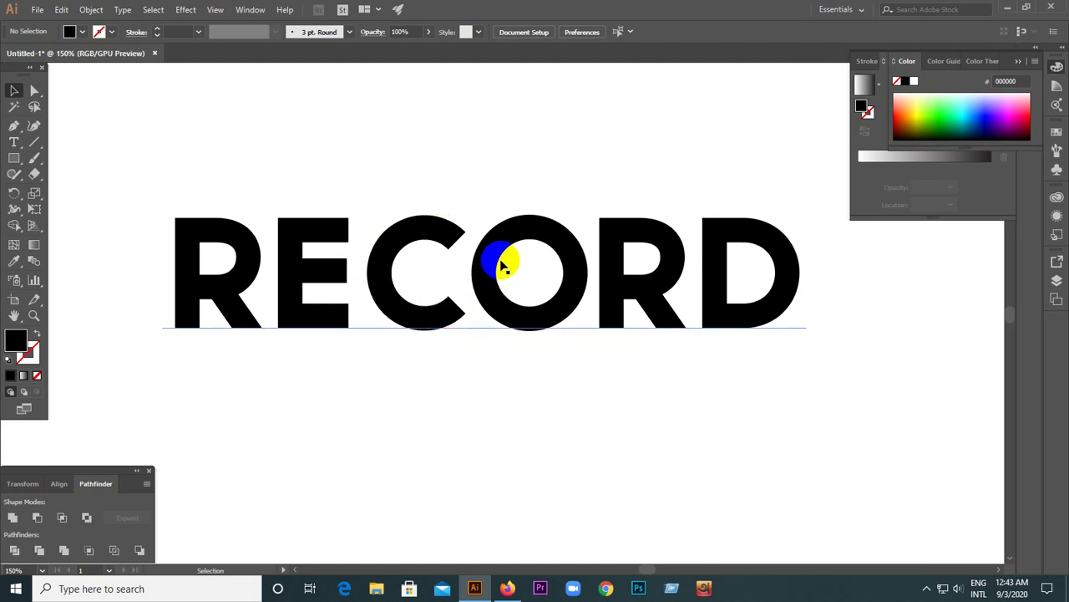
Convert RECORD to outlines and scale the lettering down slightly.
right_click(403, 241)
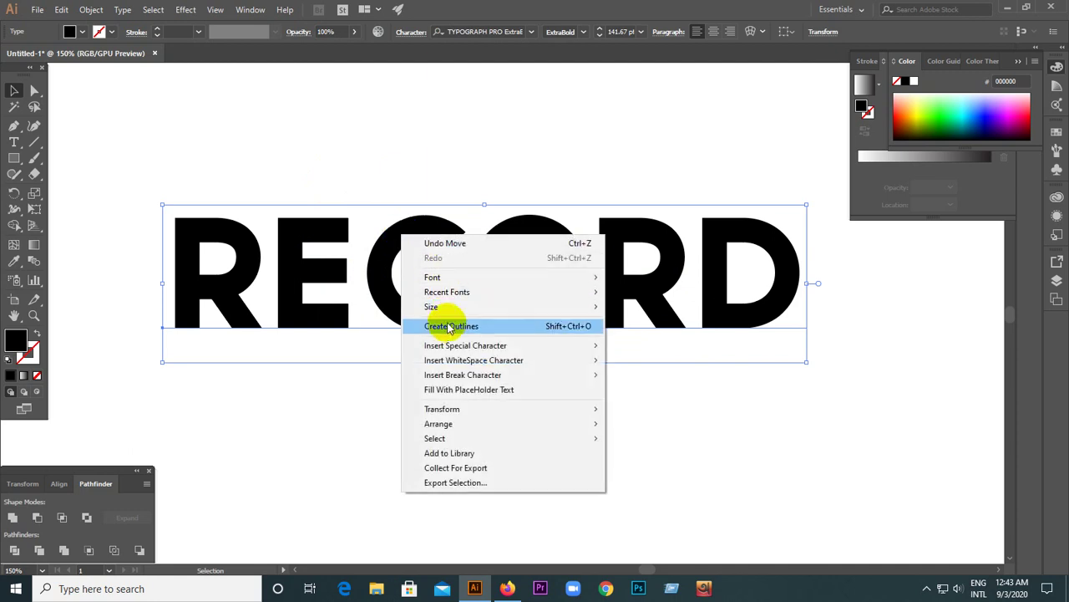
click(449, 326)
click(428, 366)
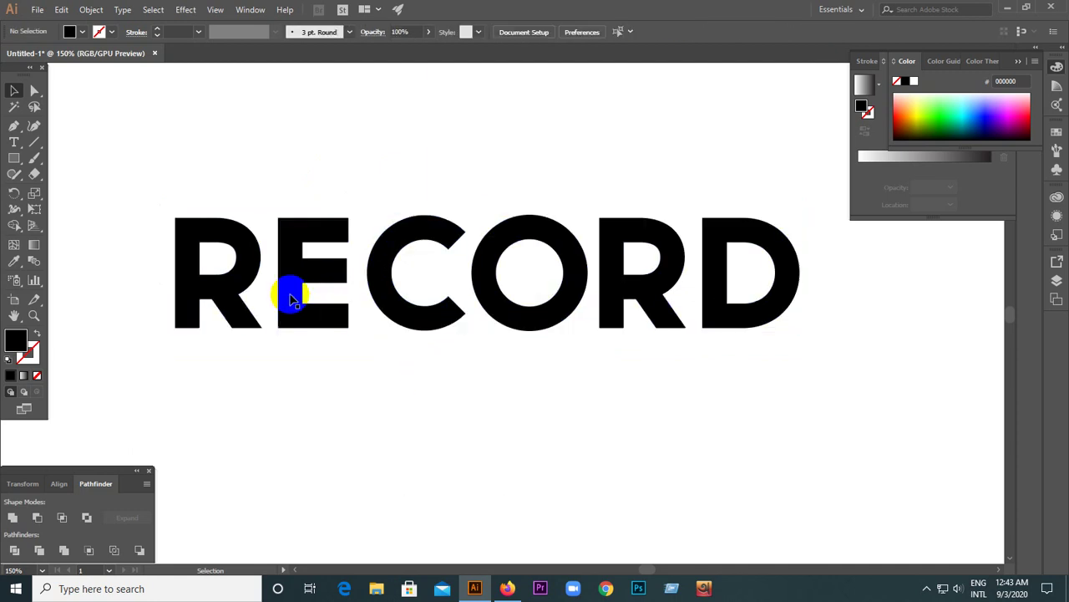
scroll(288, 293, down, 1)
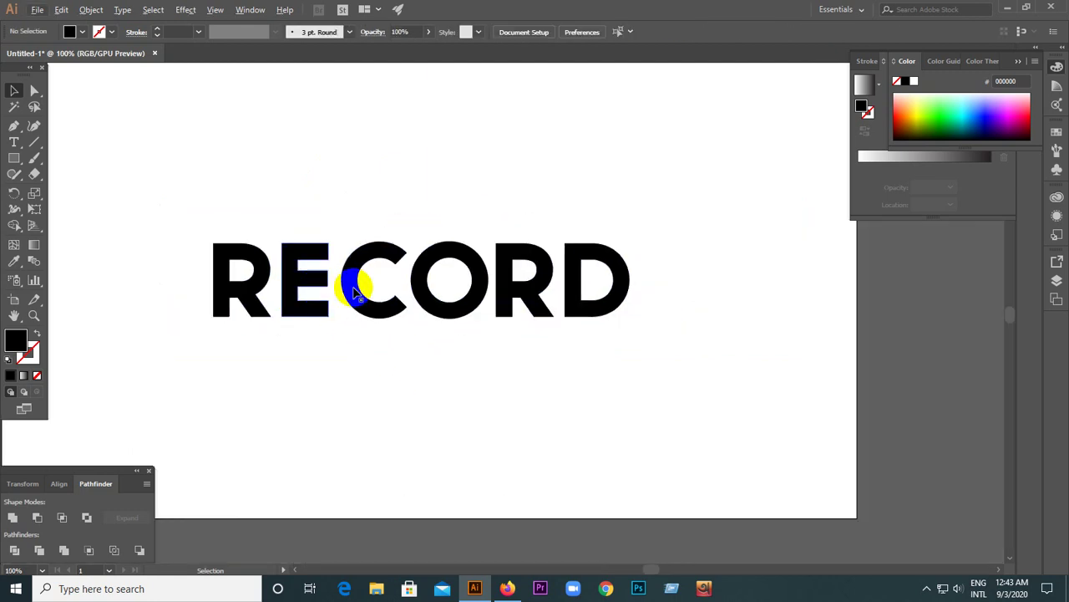
click(452, 307)
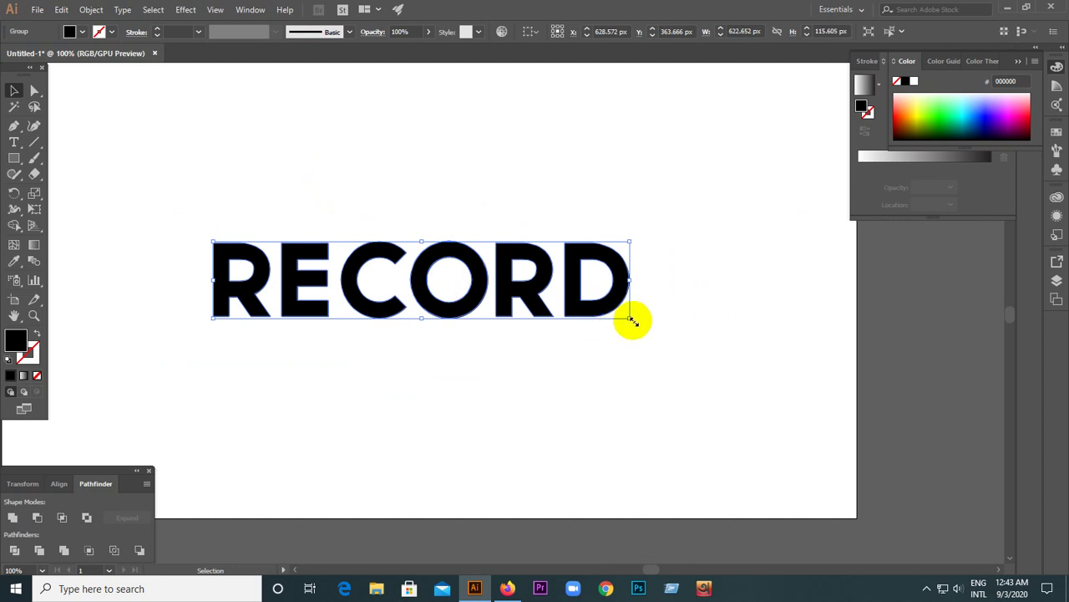
drag(633, 320, 573, 310)
click(441, 351)
scroll(409, 281, up, 2)
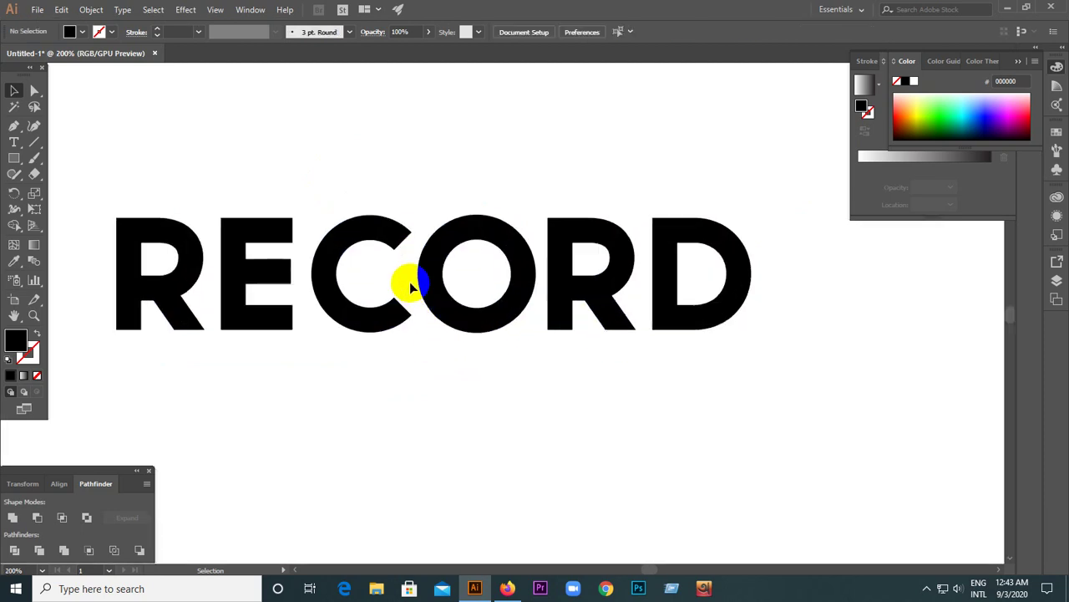
Ungroup the letters and move the C and O off to the lower right.
right_click(376, 243)
click(422, 337)
drag(348, 191, 506, 374)
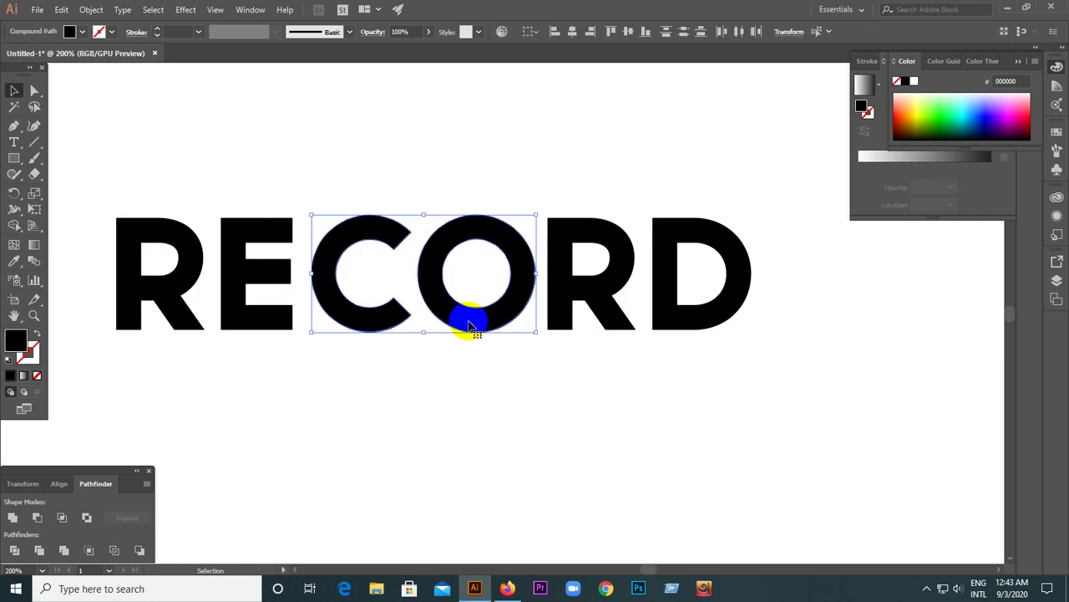
drag(471, 326, 916, 470)
click(489, 438)
click(32, 148)
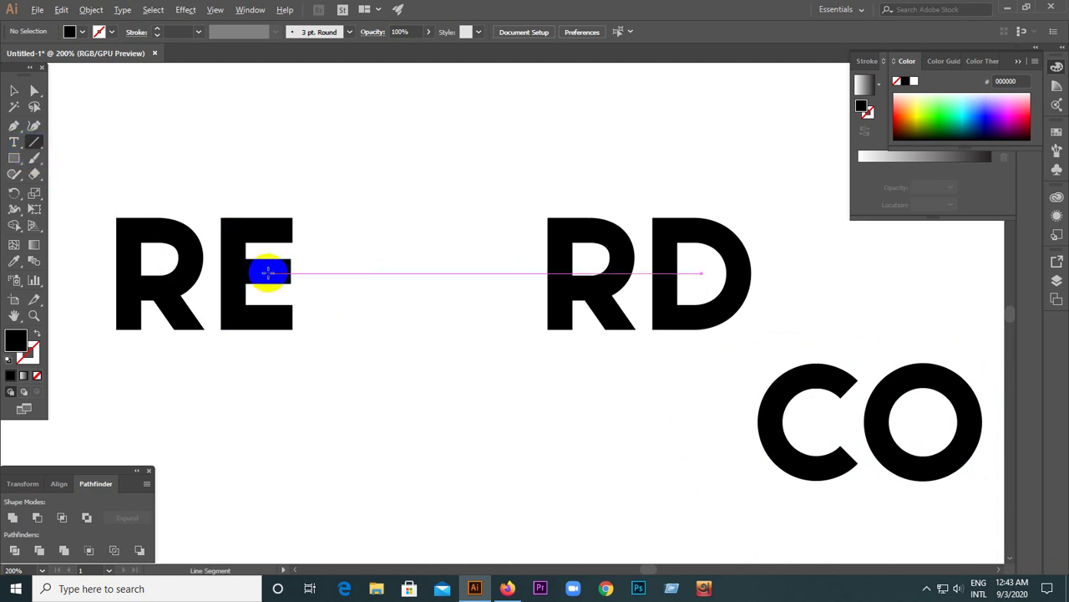
Draw a black horizontal line across the E's middle bar, extending it to the right.
scroll(303, 269, up, 2)
drag(302, 269, 191, 270)
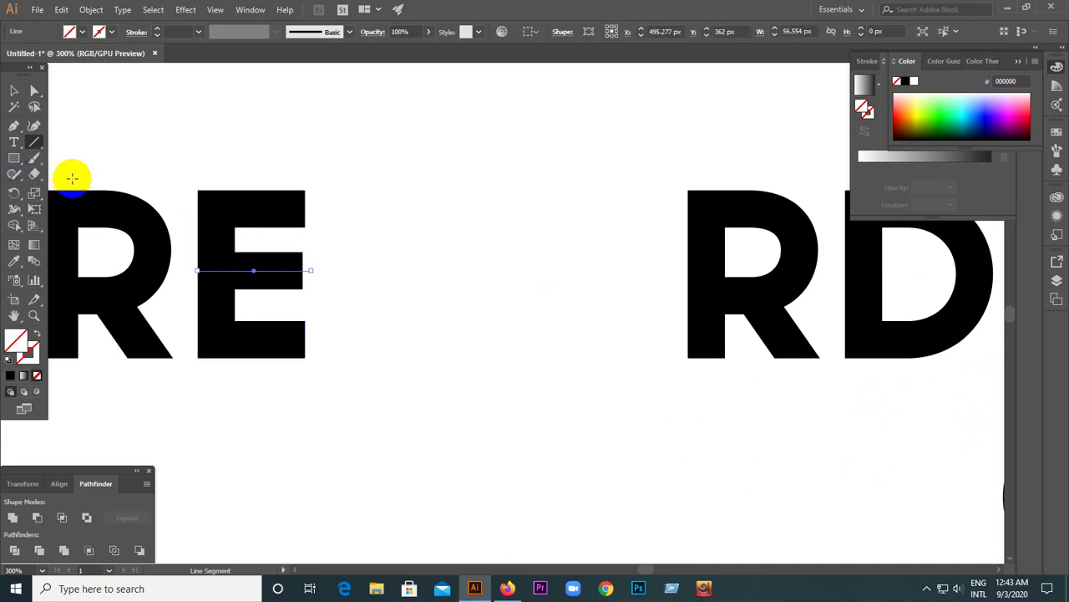
drag(249, 271, 251, 273)
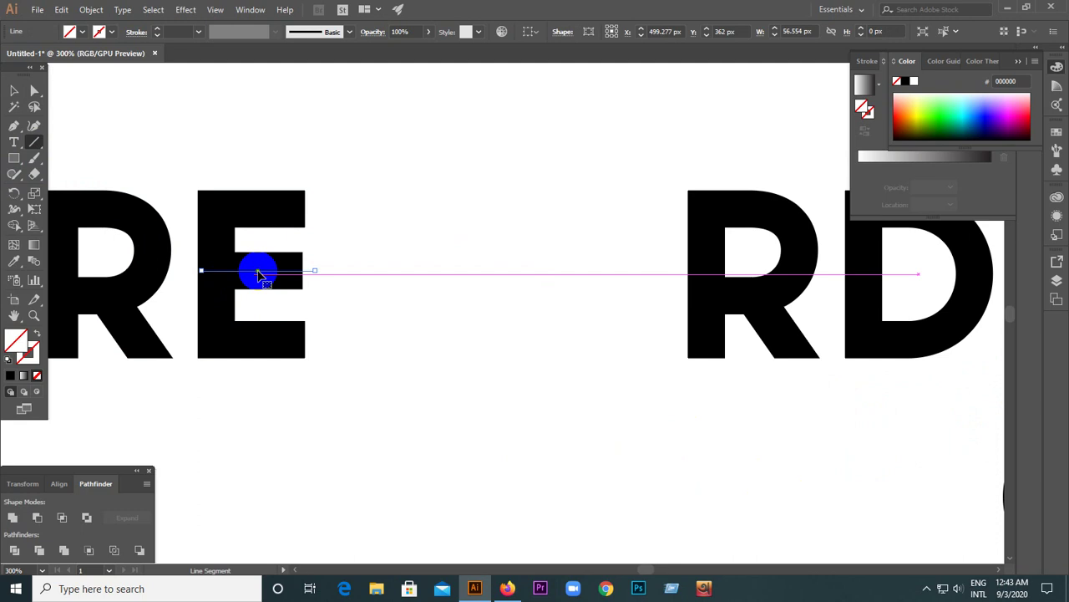
click(277, 269)
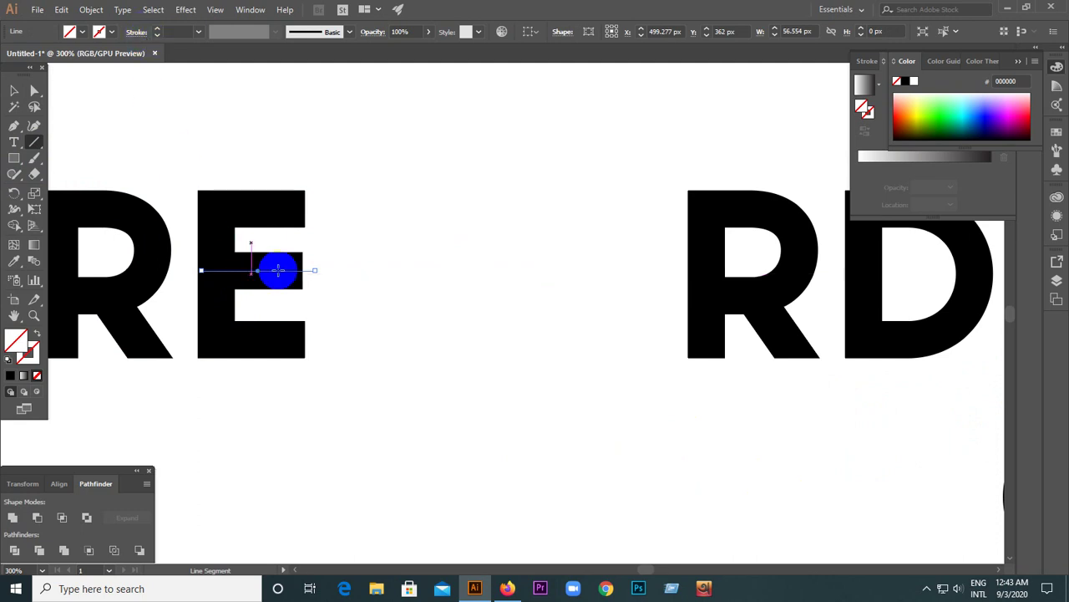
click(273, 250)
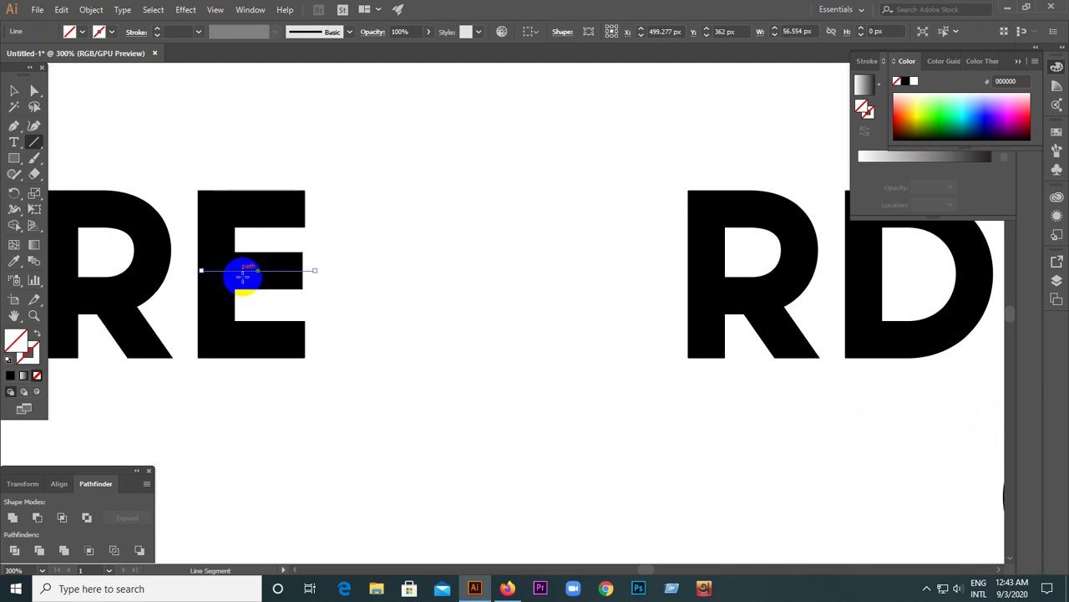
click(21, 92)
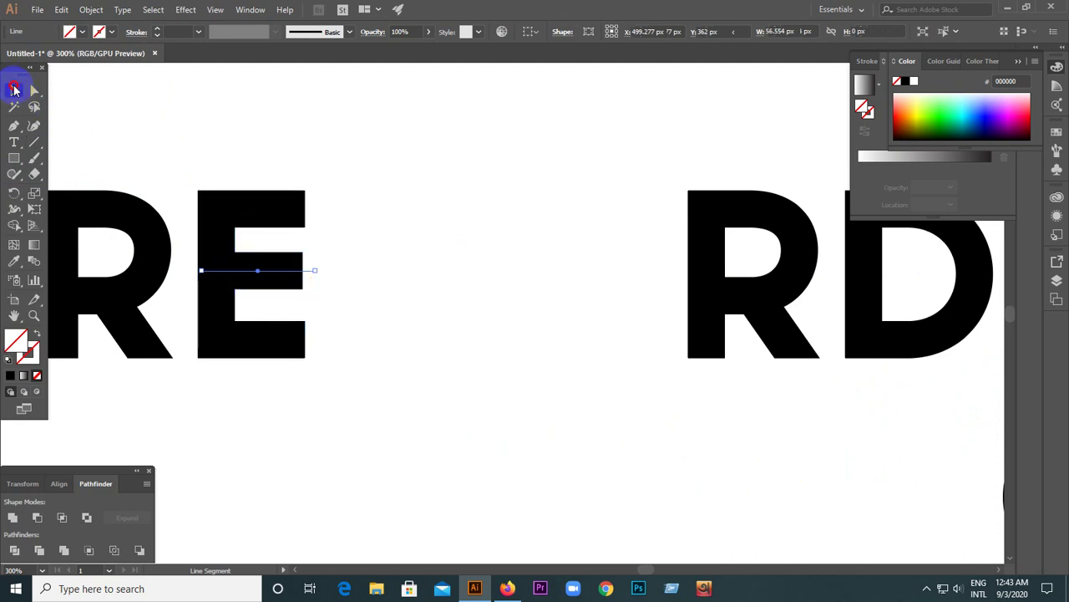
click(261, 270)
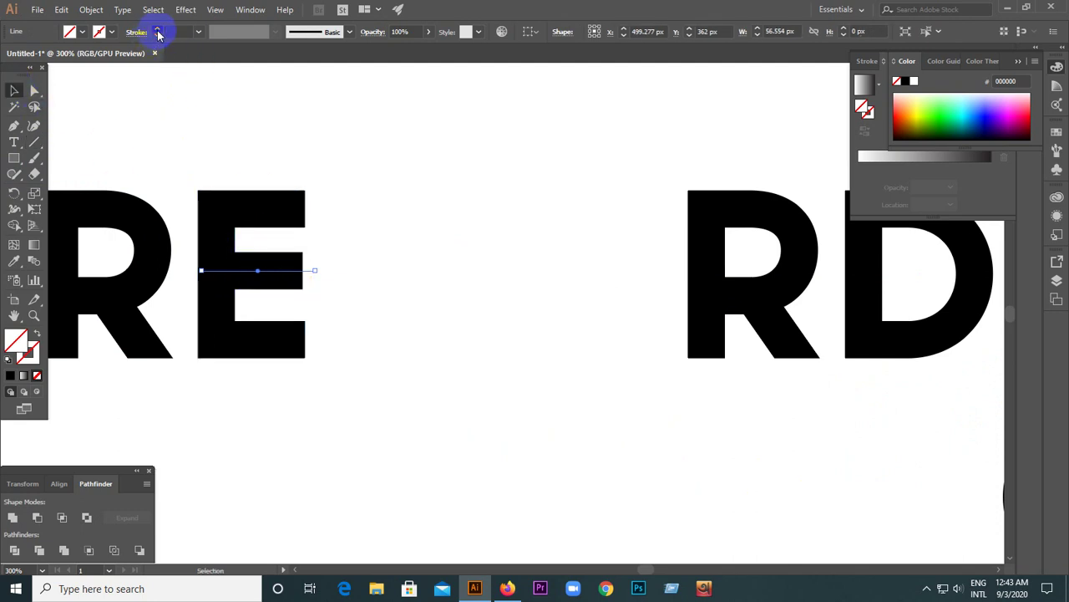
click(157, 31)
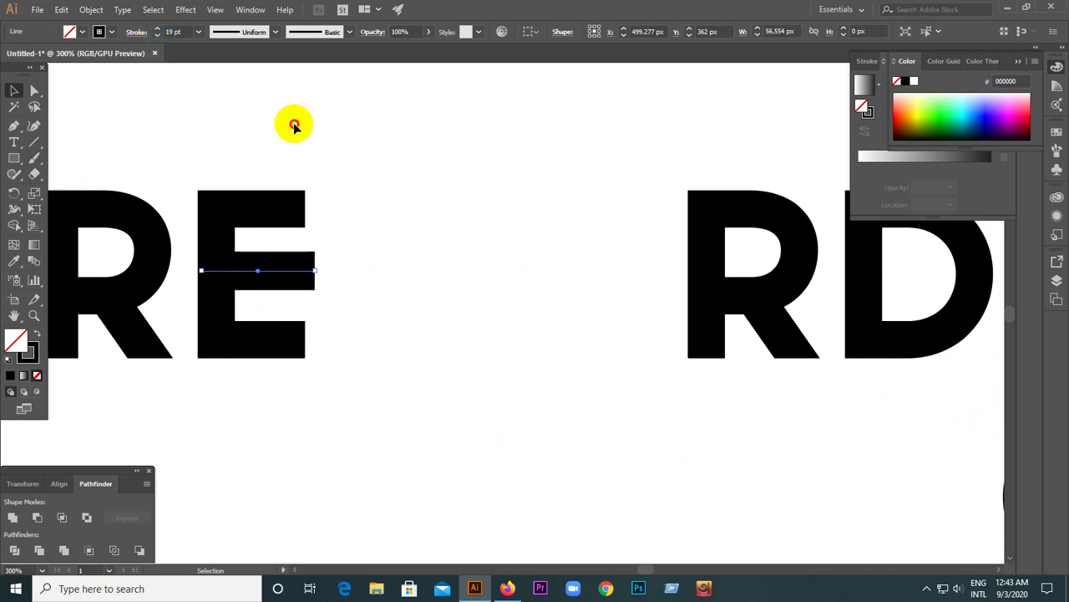
click(301, 271)
Adjust the bar line's stroke weight to match the E and nudge it 1 px right.
scroll(305, 274, up, 2)
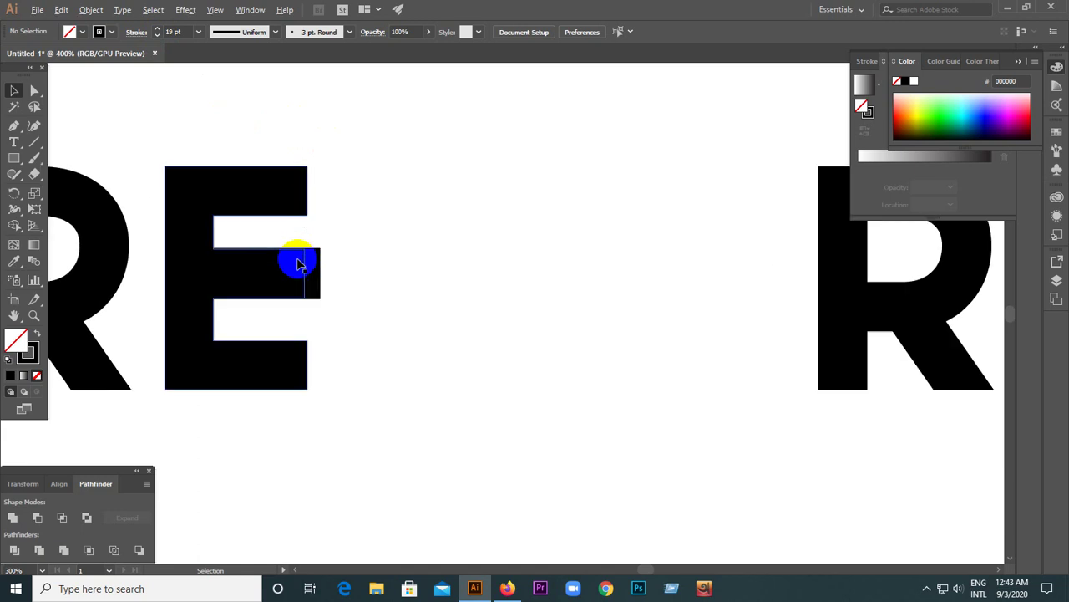
scroll(326, 276, up, 3)
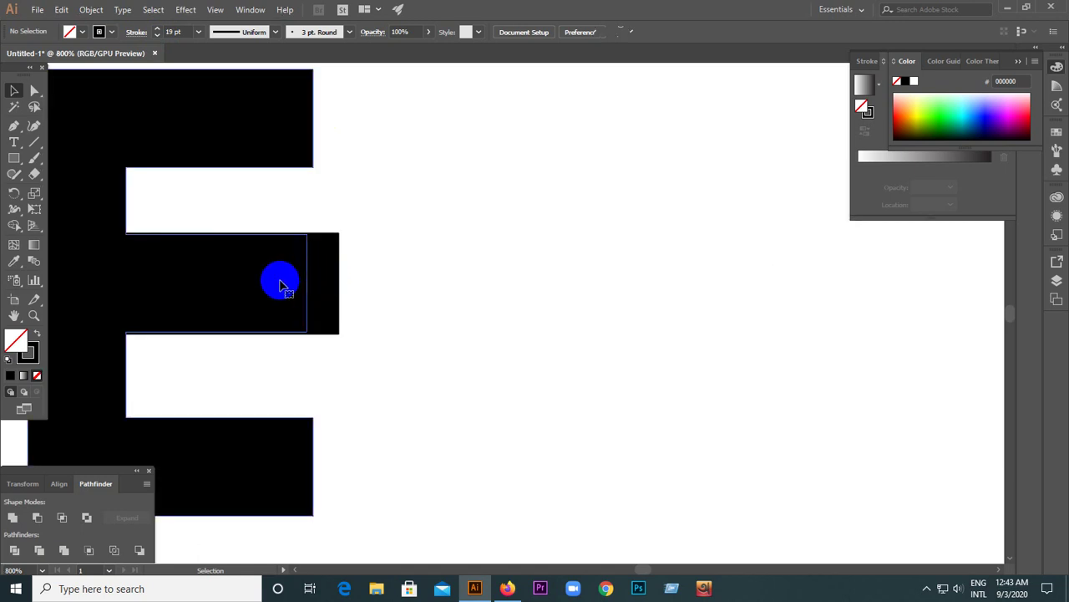
click(322, 282)
click(172, 50)
click(157, 35)
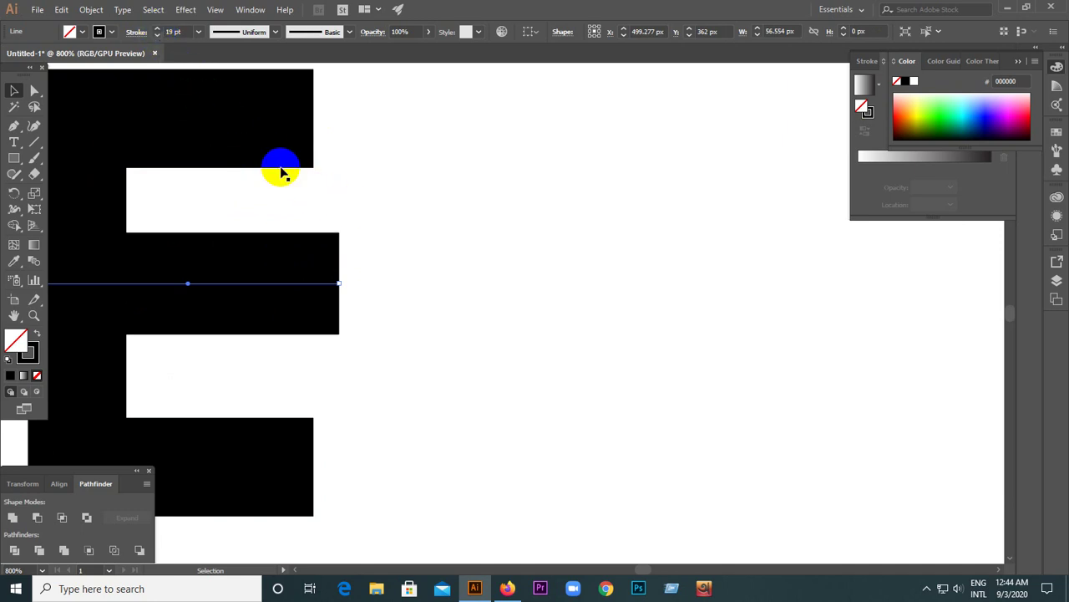
click(251, 173)
scroll(209, 188, down, 3)
click(237, 226)
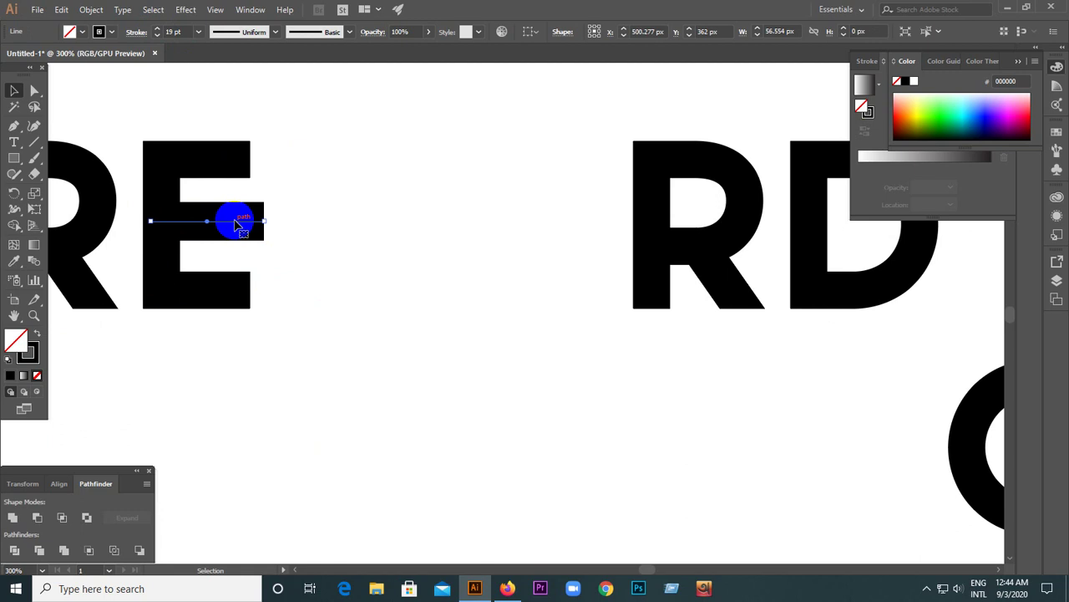
drag(239, 226, 242, 225)
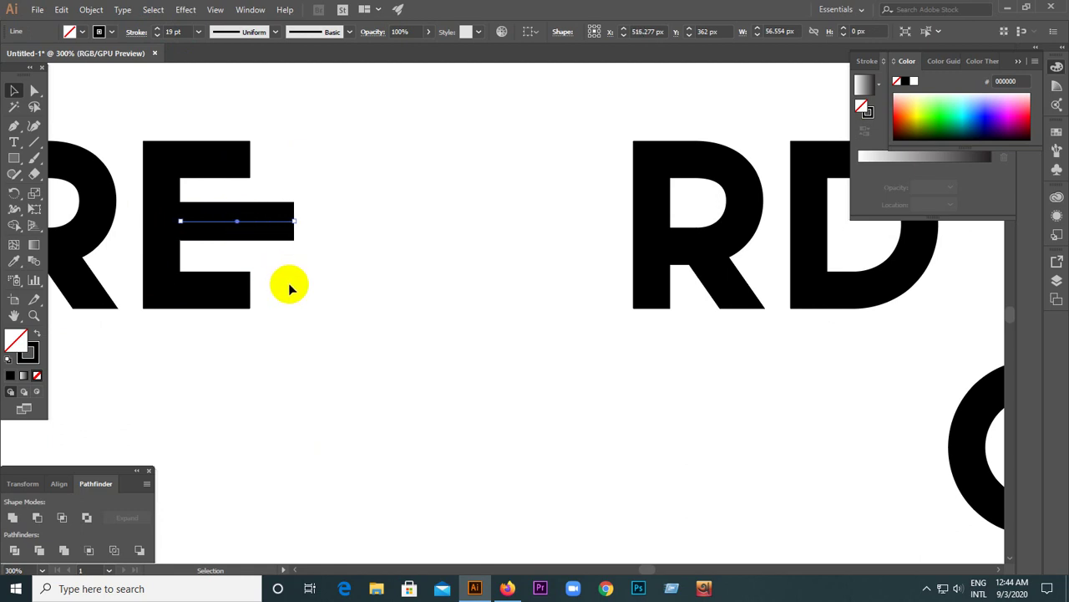
click(335, 299)
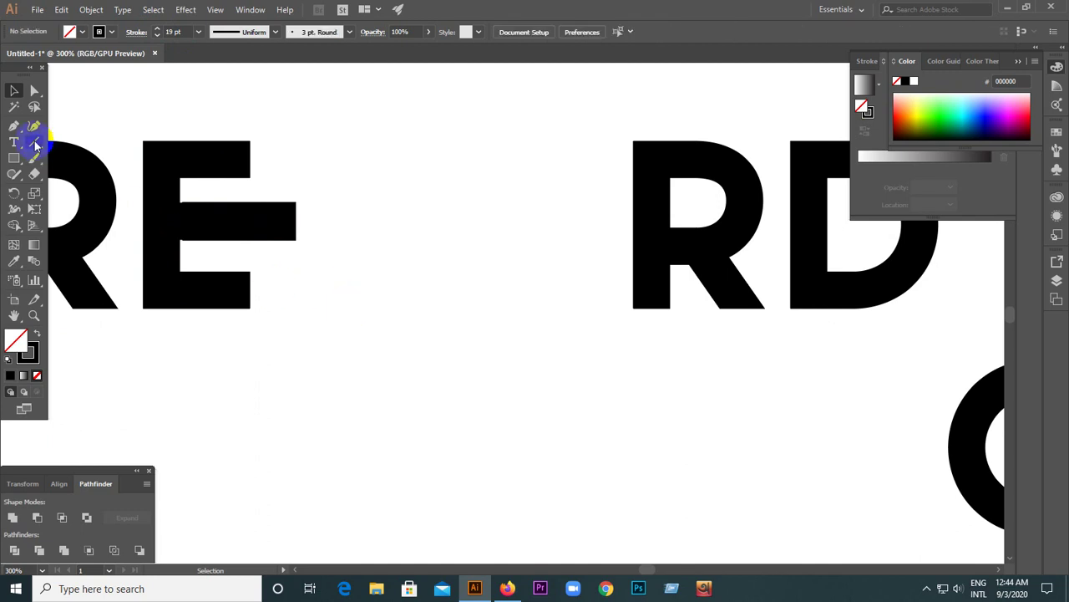
Draw a thick-outlined rectangle in the gap before RD and trim its top and bottom edges.
mouse_move(20, 161)
mouse_down()
mouse_move(107, 182)
mouse_move(84, 163)
mouse_up()
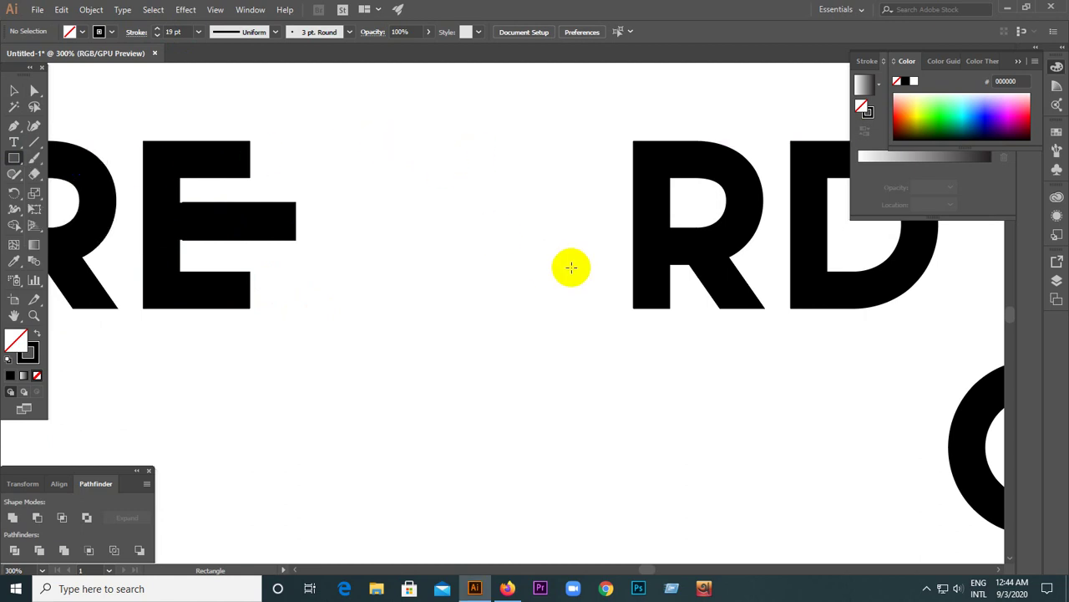
mouse_move(605, 297)
mouse_down()
mouse_move(471, 225)
mouse_move(388, 149)
mouse_up()
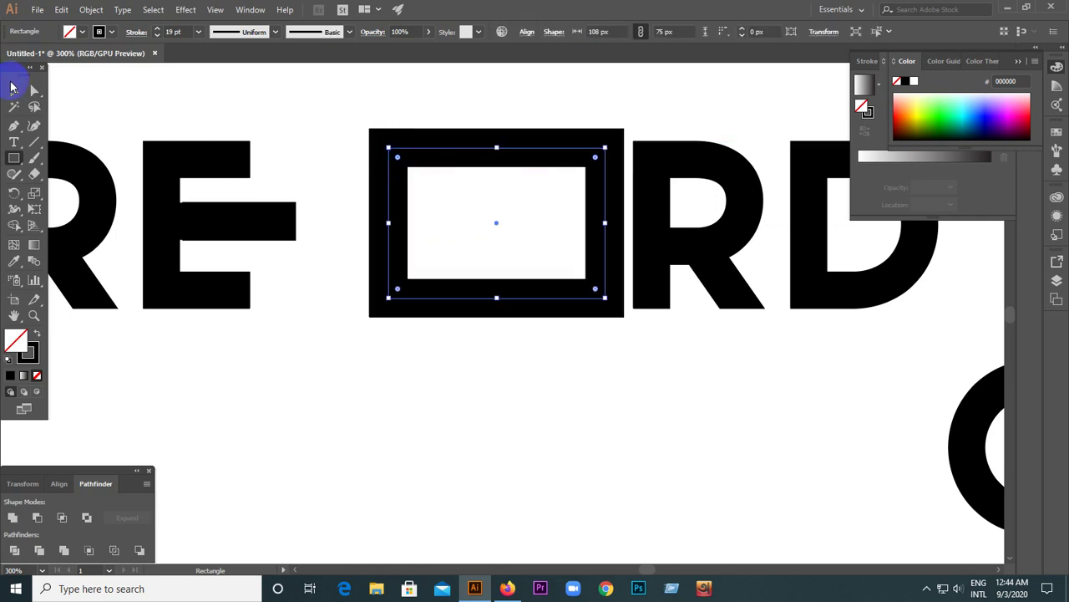
click(15, 90)
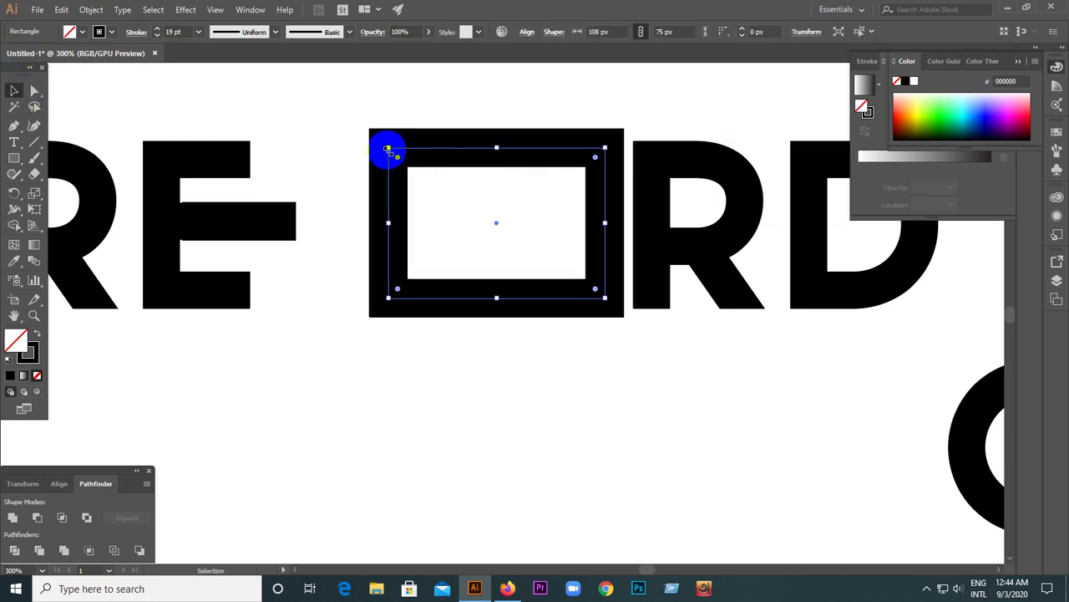
drag(388, 151, 393, 158)
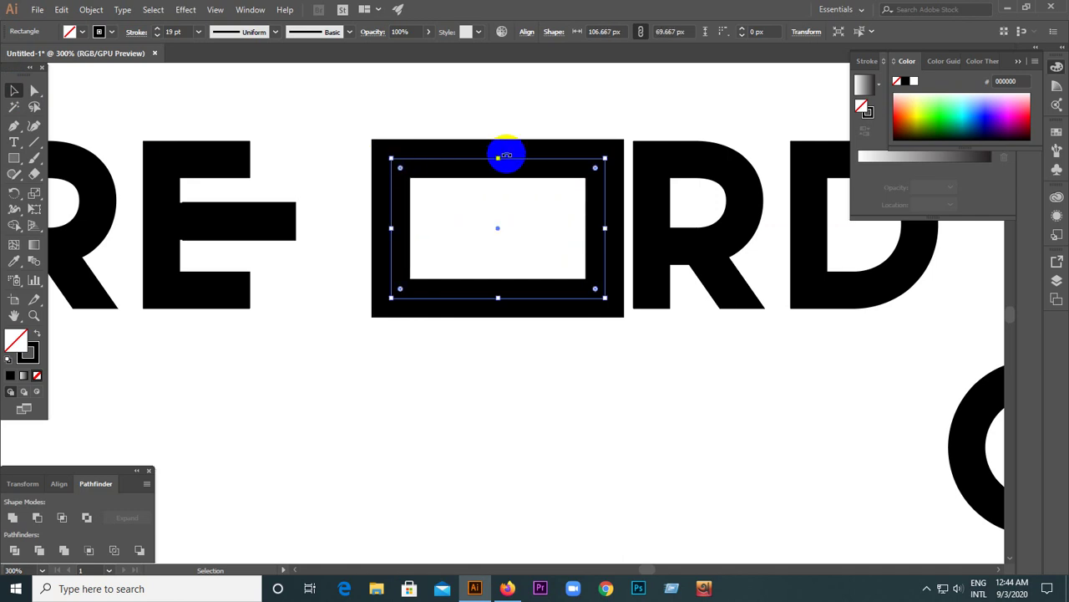
scroll(576, 140, up, 1)
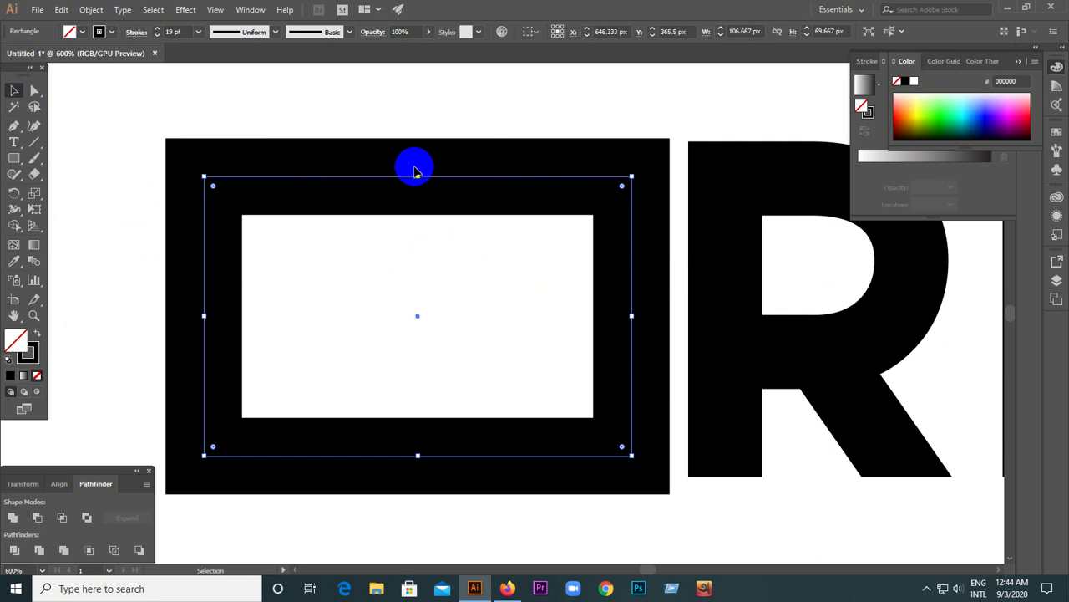
drag(419, 177, 420, 180)
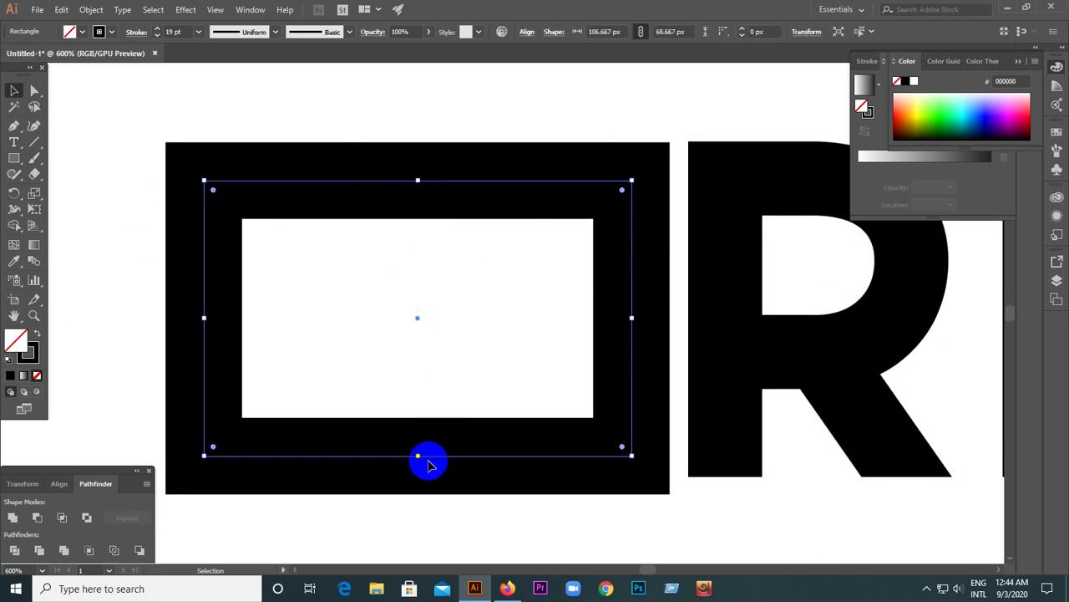
drag(417, 455, 418, 435)
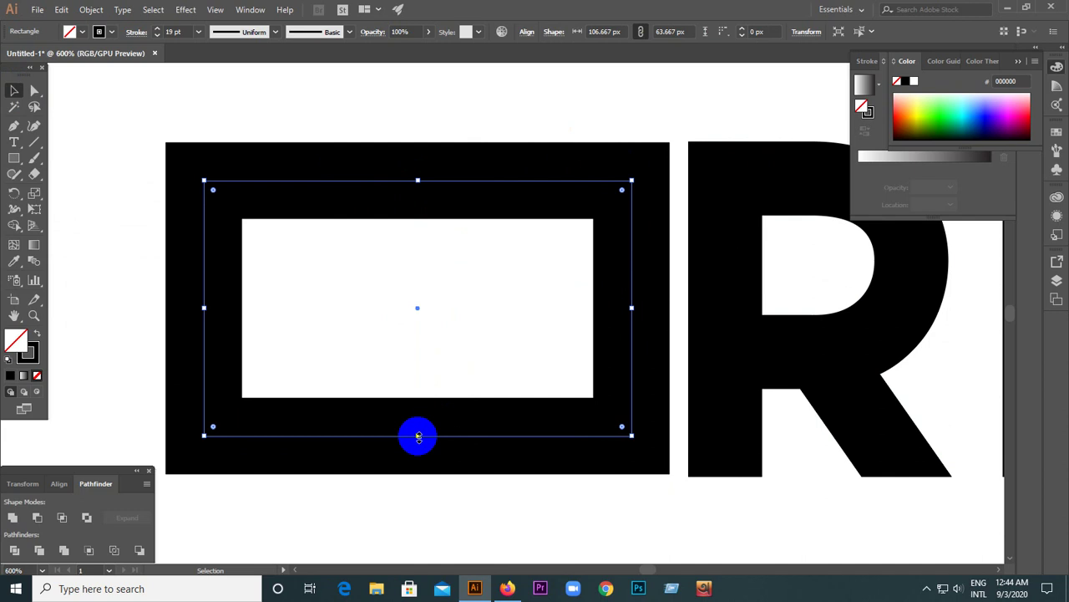
drag(418, 436, 418, 438)
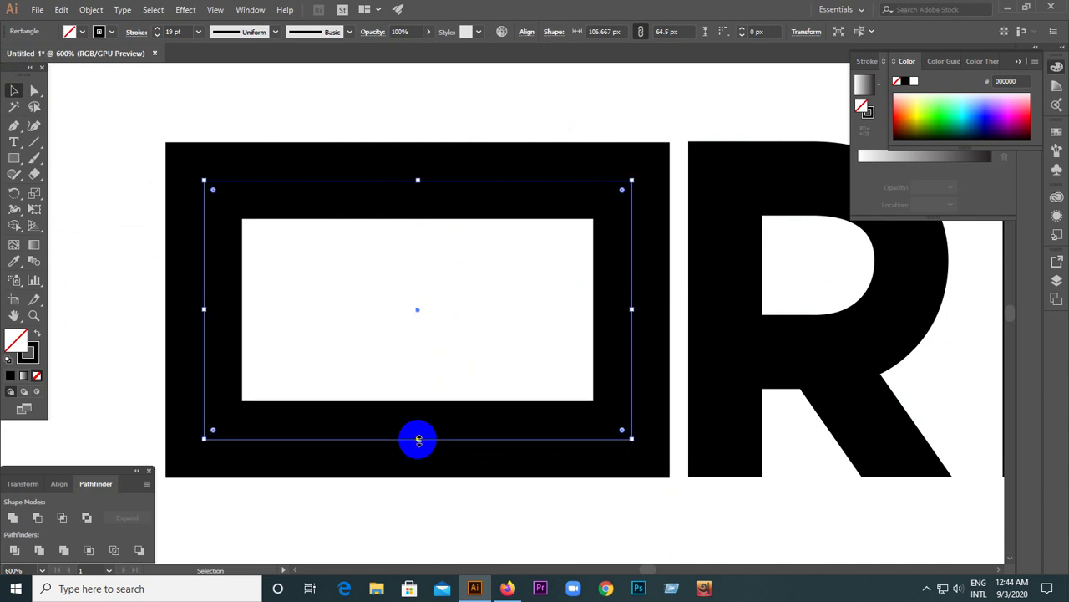
click(372, 290)
scroll(372, 290, down, 2)
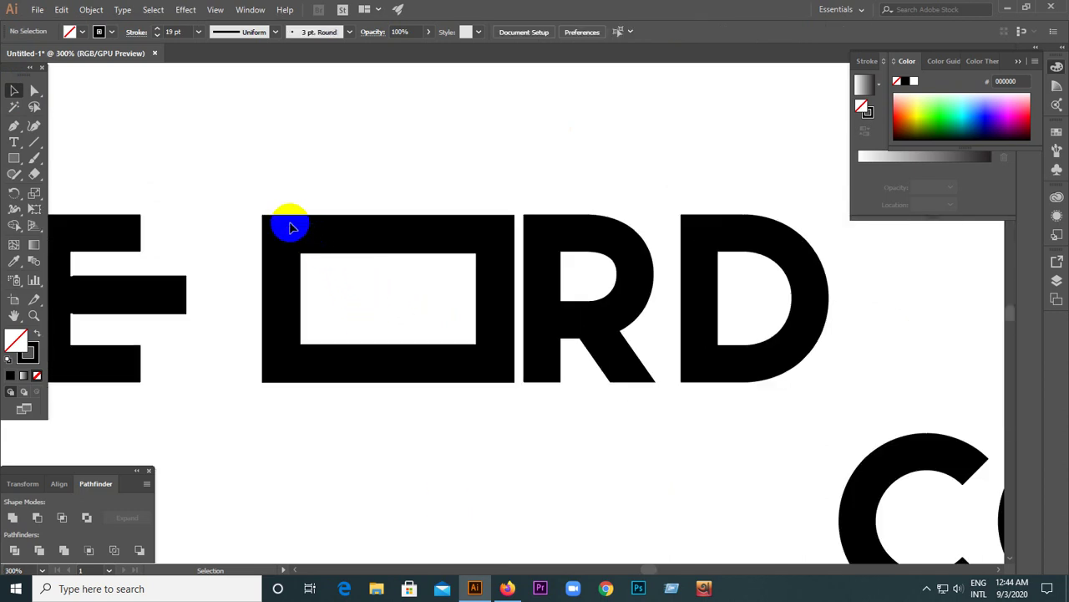
Round the rectangle's corners fully into a capsule O, then draw a tall rectangle over it.
click(291, 250)
drag(303, 256, 454, 370)
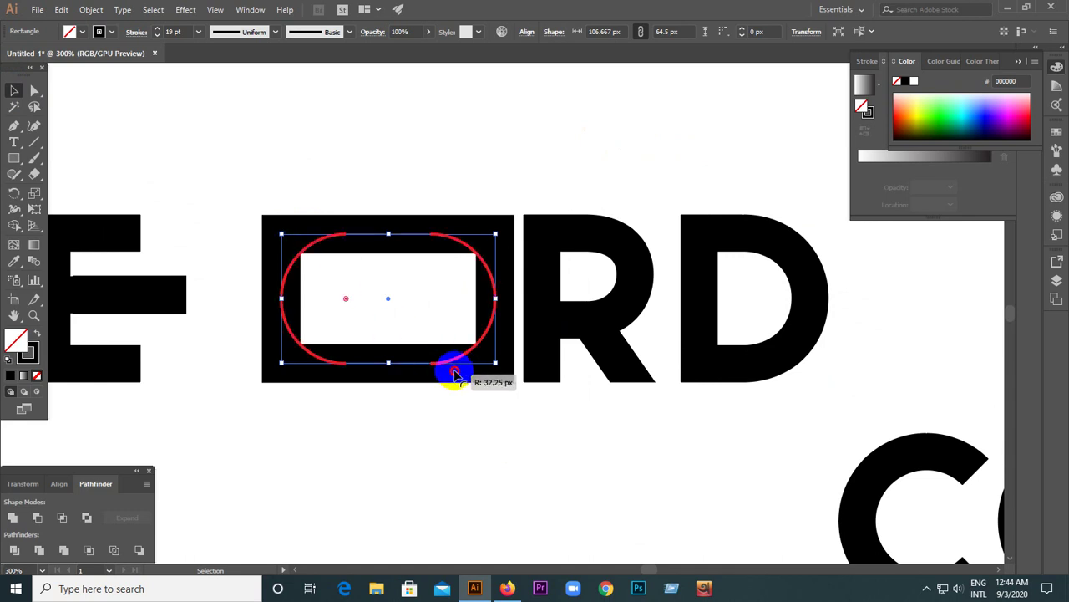
click(418, 418)
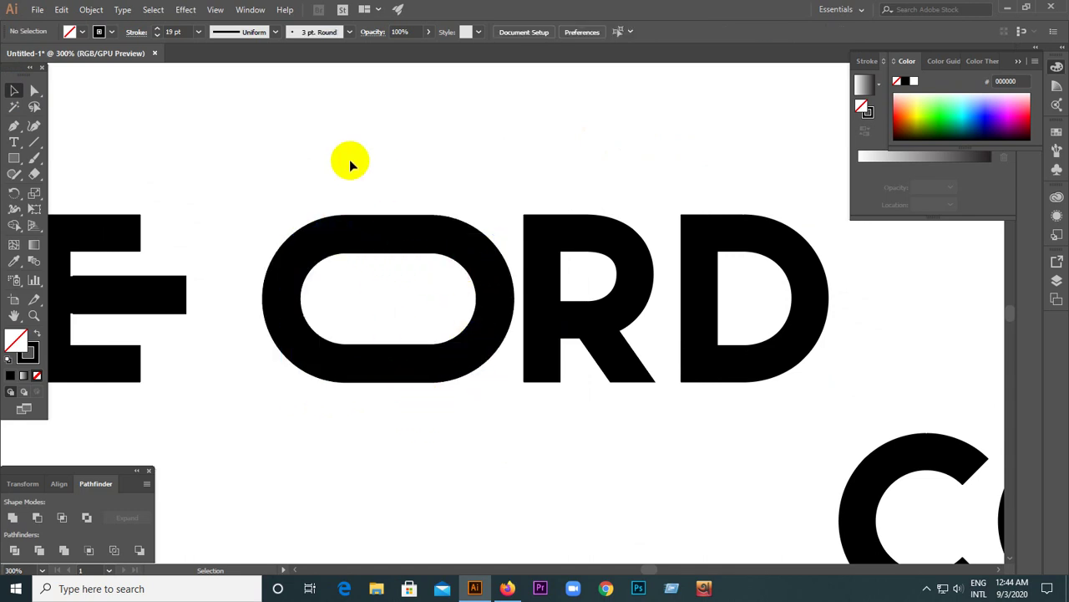
scroll(536, 286, down, 1)
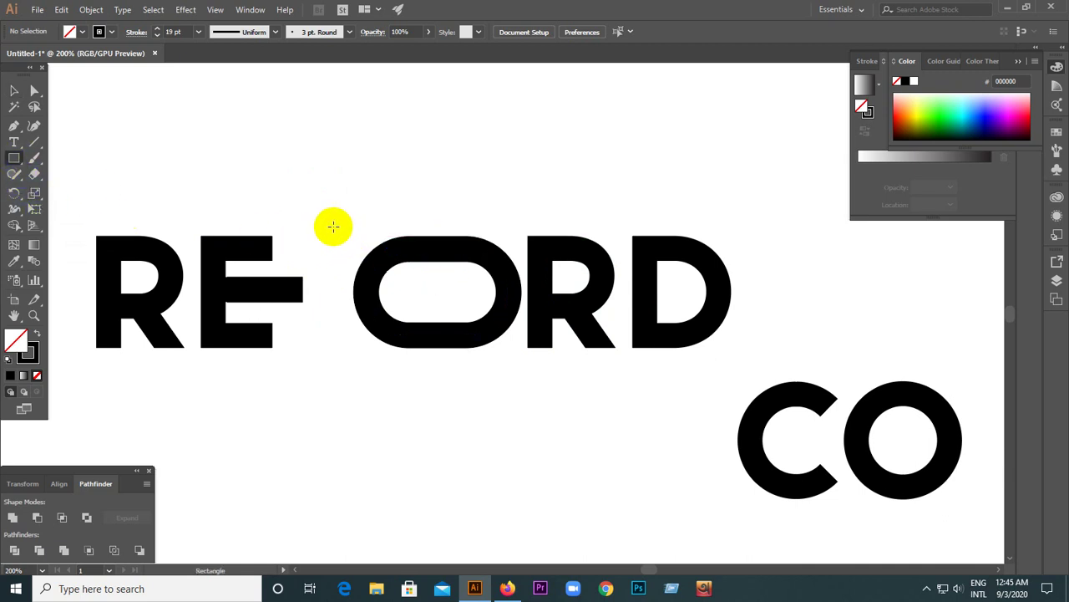
drag(328, 212, 455, 374)
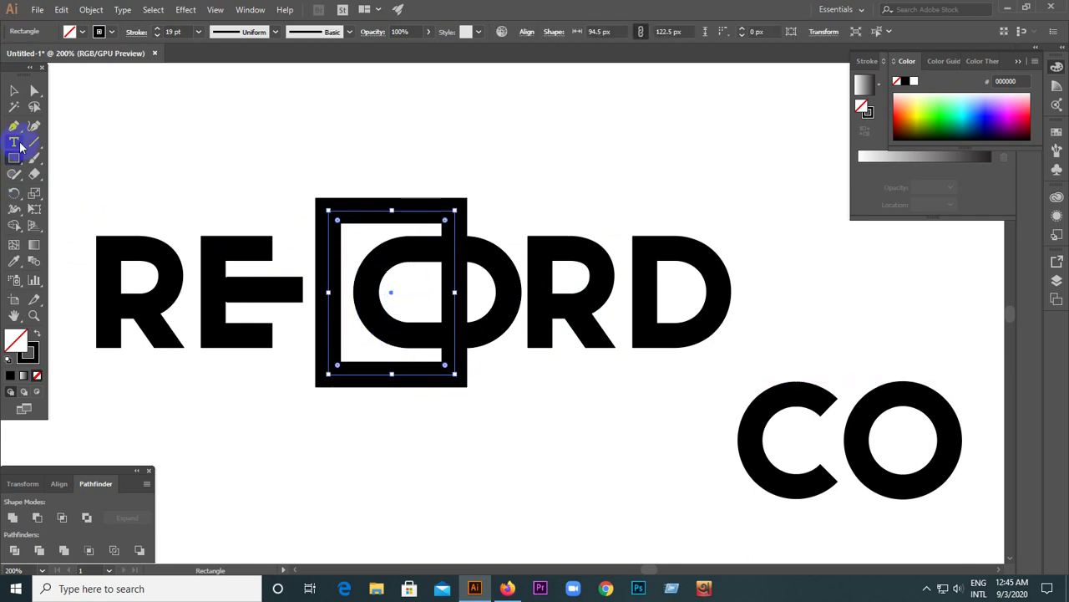
Round the tall rectangle's left corners fully to form a C arc around the O.
drag(370, 241, 351, 219)
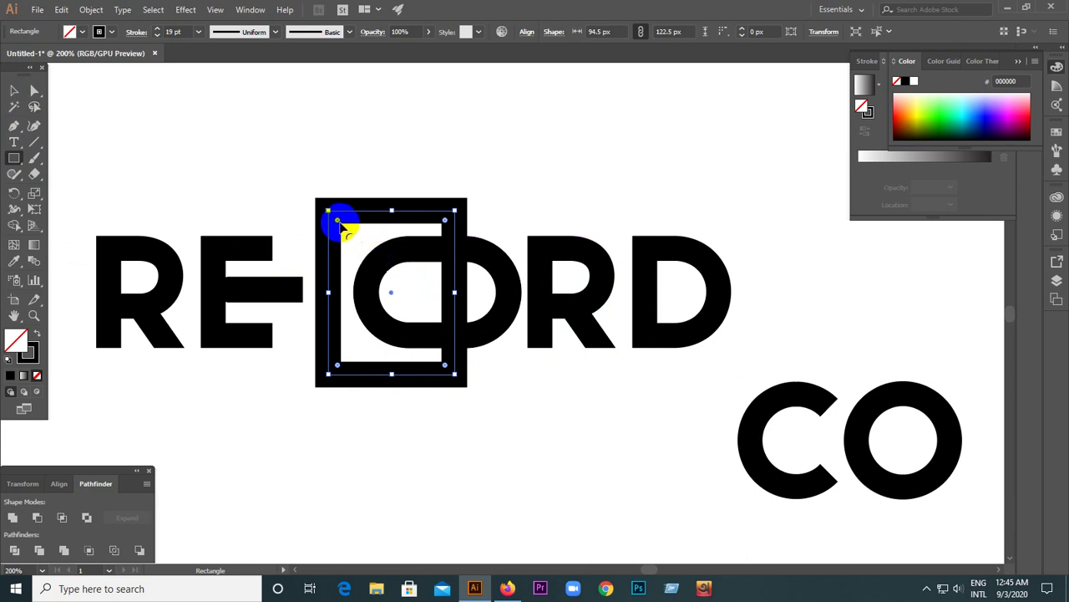
drag(343, 226, 340, 371)
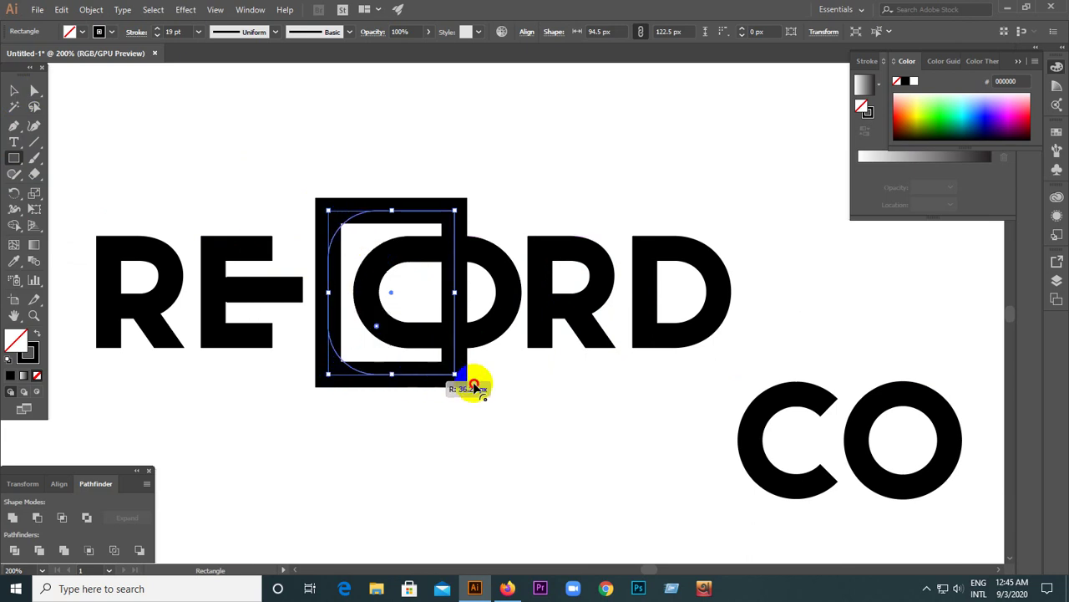
drag(338, 369, 589, 401)
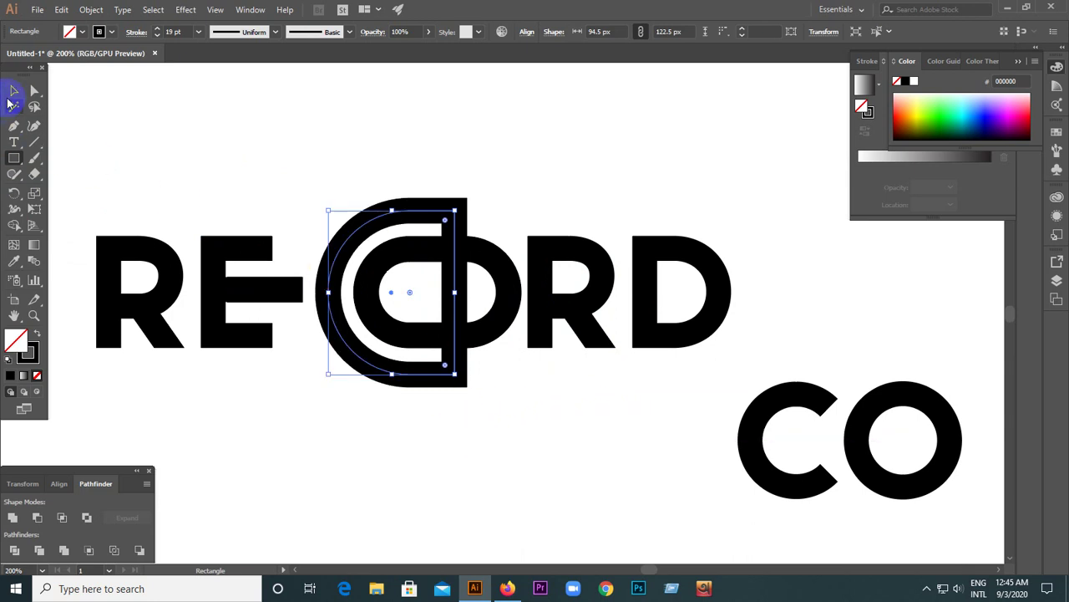
click(14, 91)
click(350, 170)
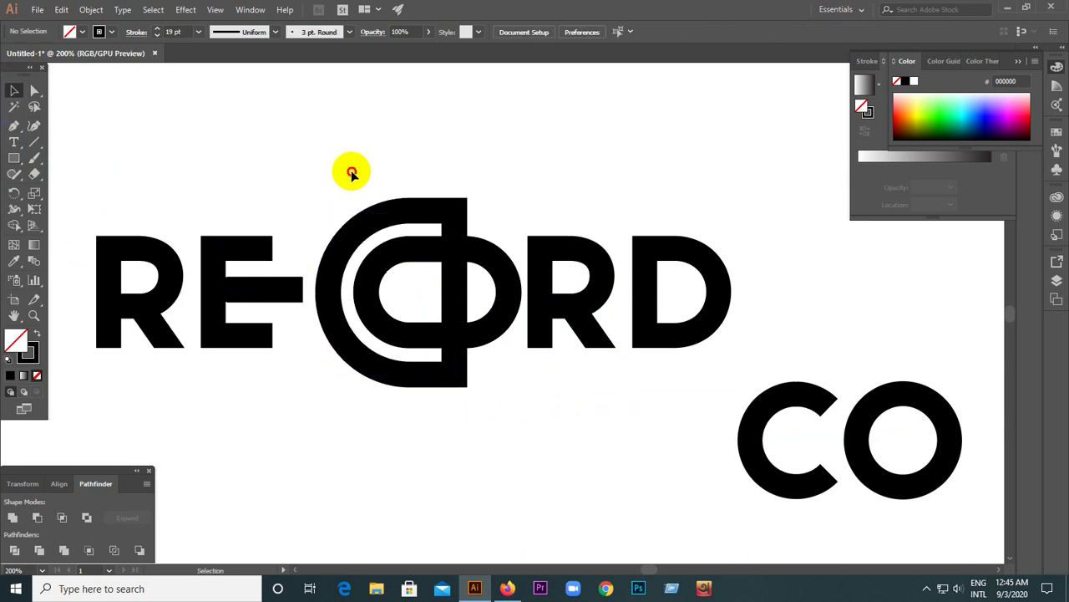
Select the C and capsule O together and nudge them three steps left.
click(338, 260)
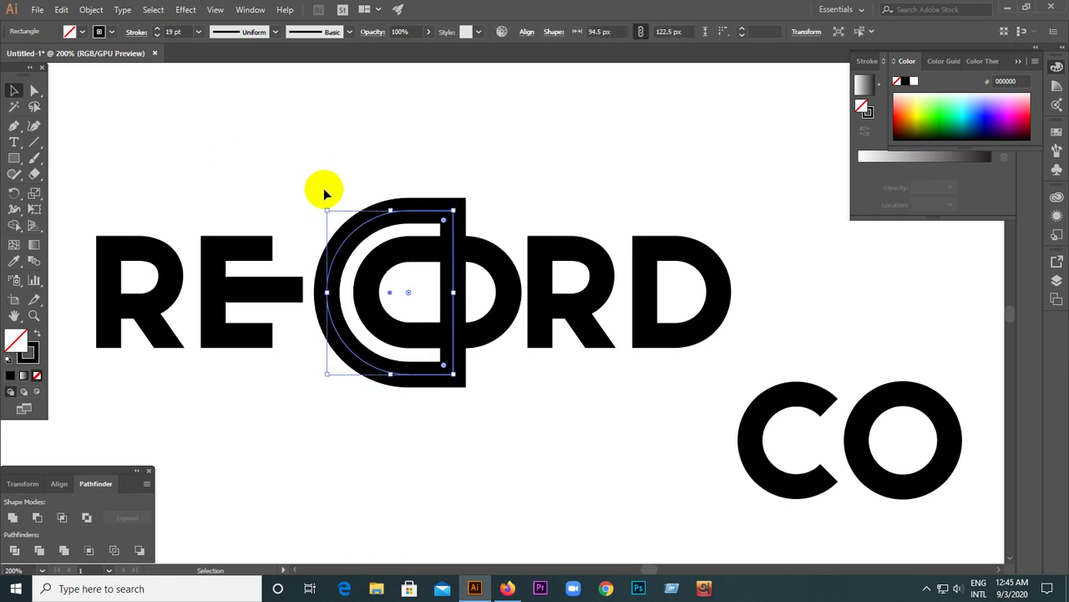
drag(323, 187, 429, 382)
key(Left)
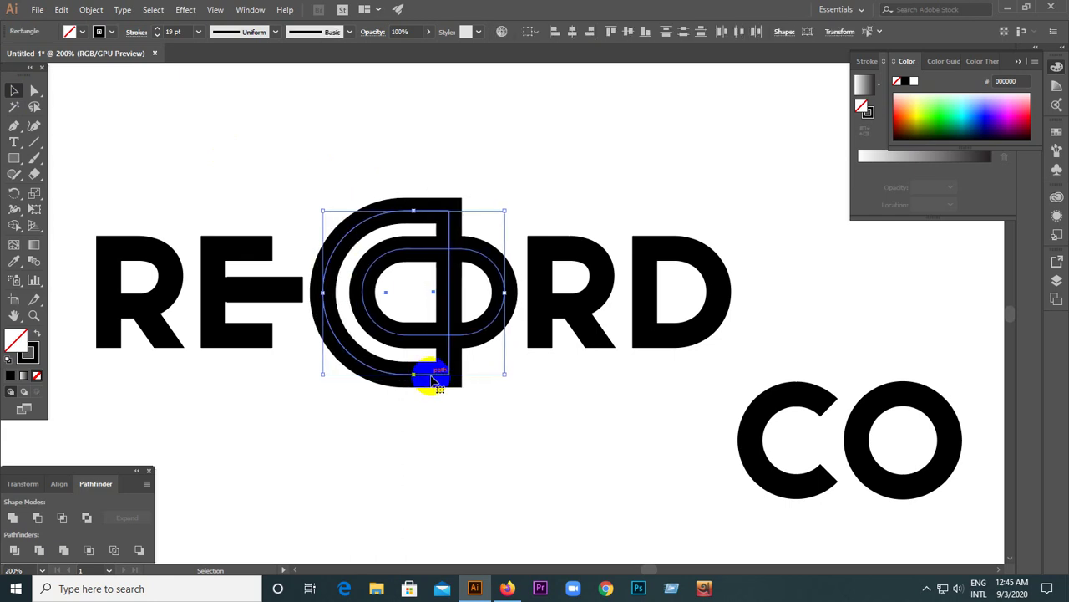
key(Left)
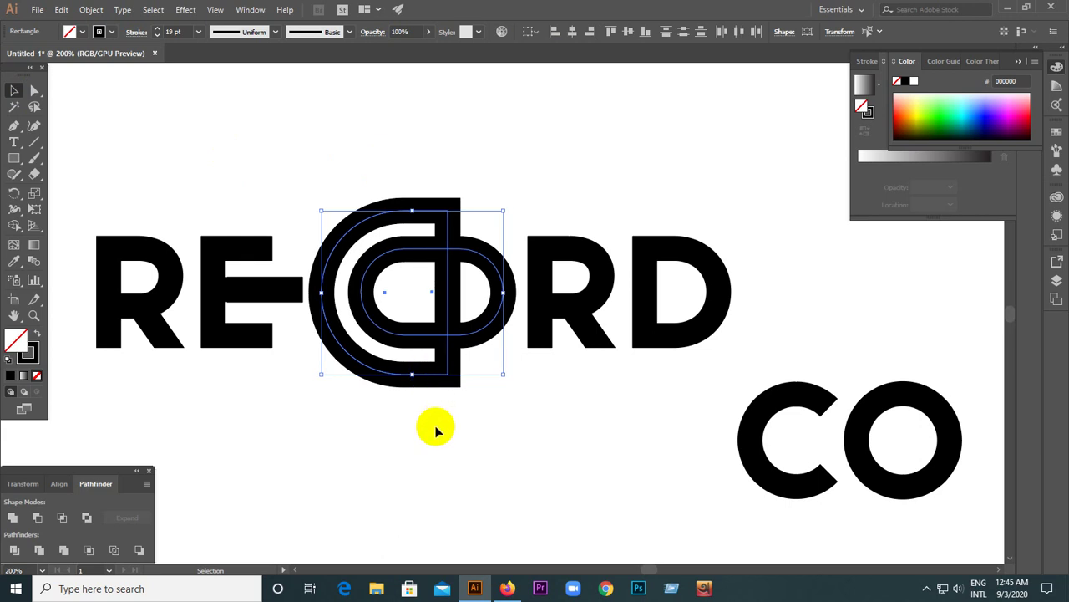
key(Left)
click(447, 414)
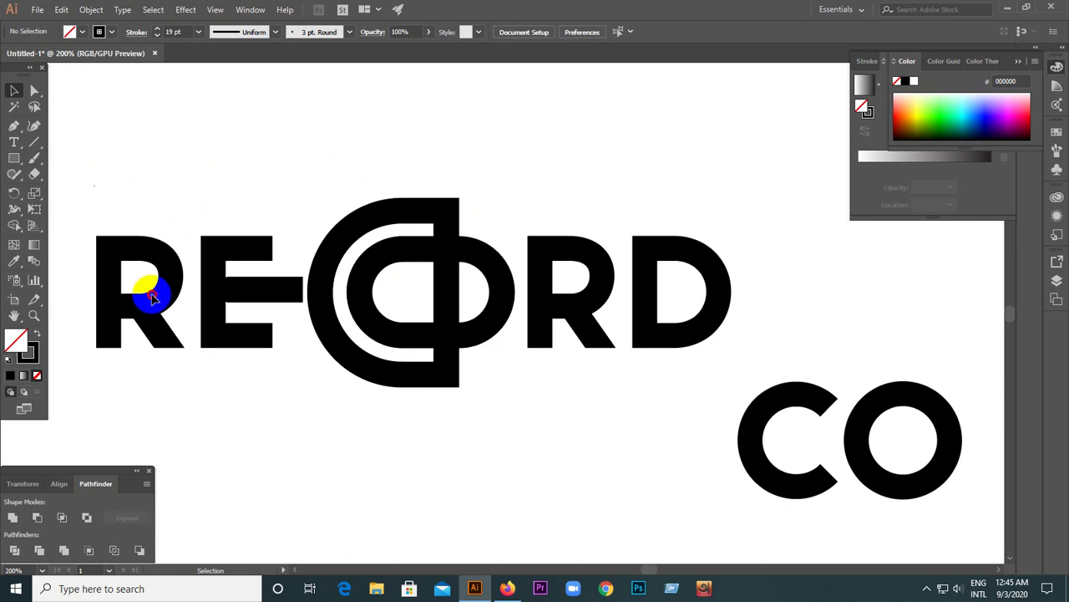
Nudge R and E two steps right and adjust the E's bar line to reach the C.
drag(96, 185, 225, 399)
key(Right)
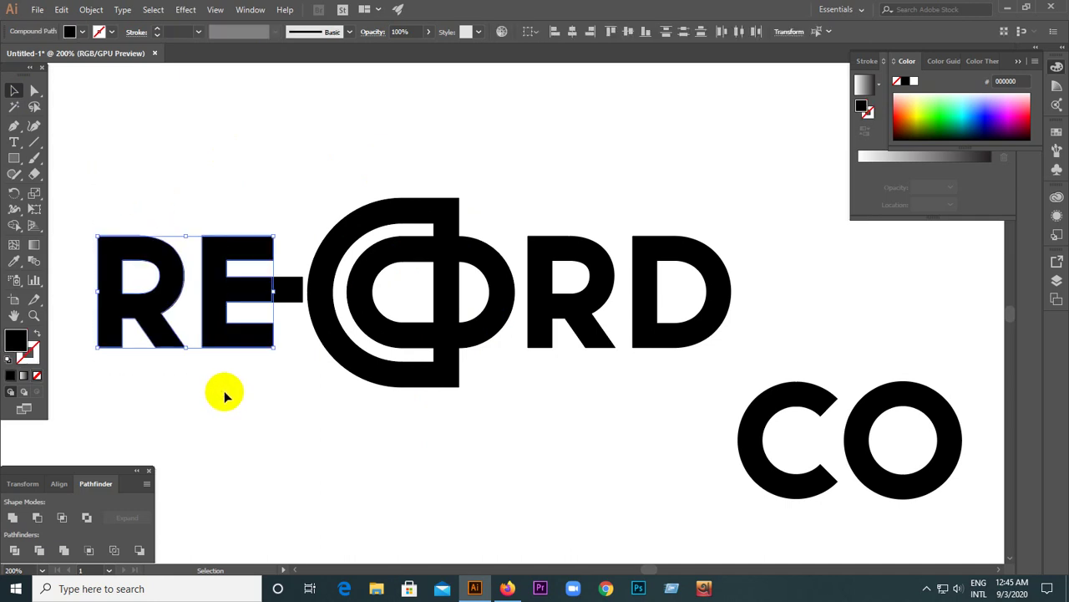
key(Right)
click(284, 315)
click(285, 292)
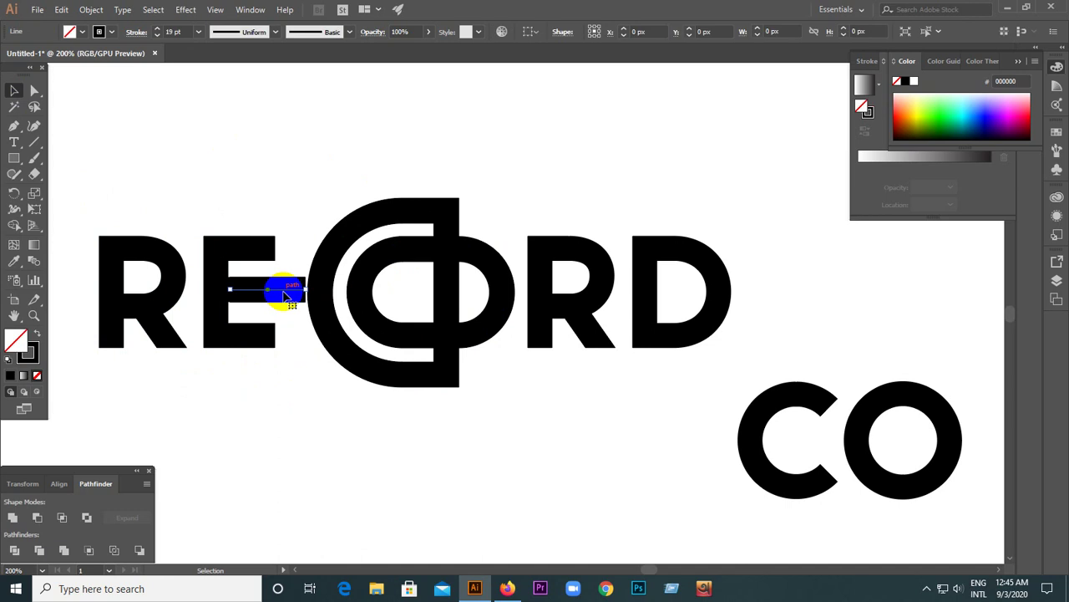
click(276, 290)
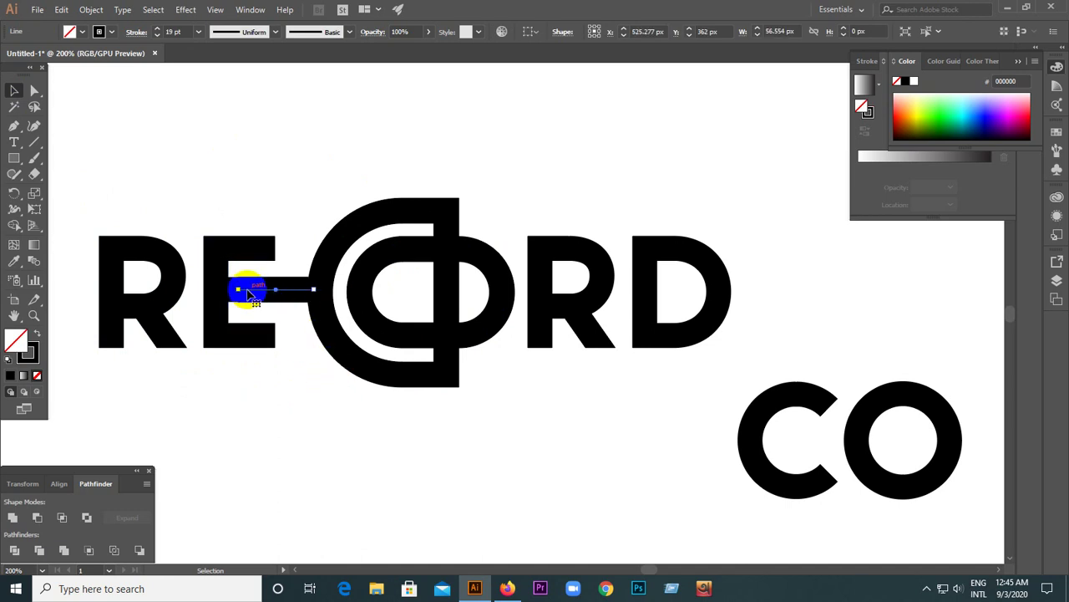
click(345, 447)
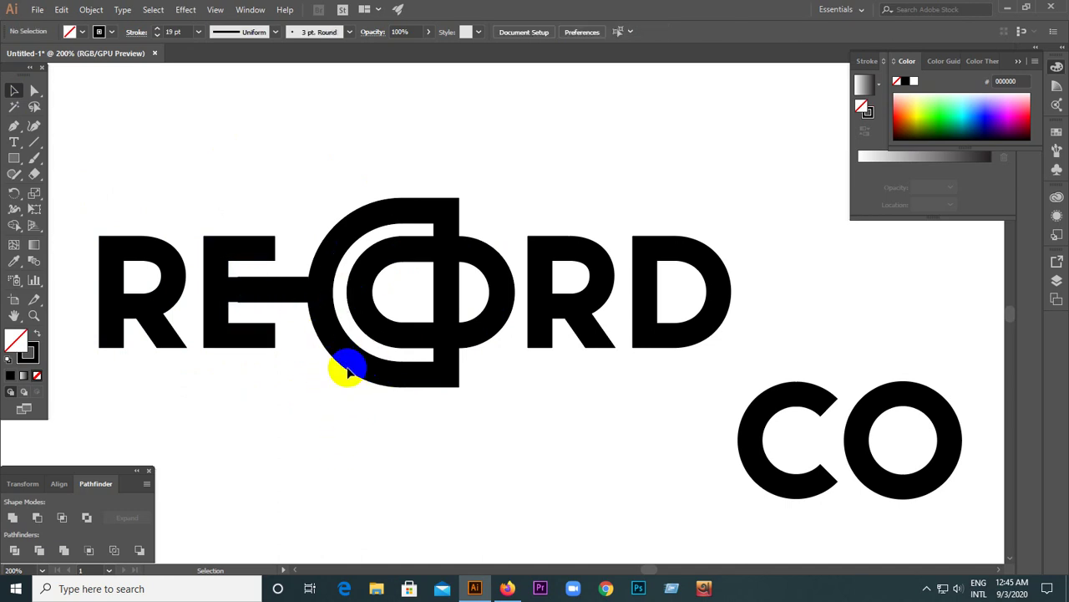
scroll(346, 362, down, 1)
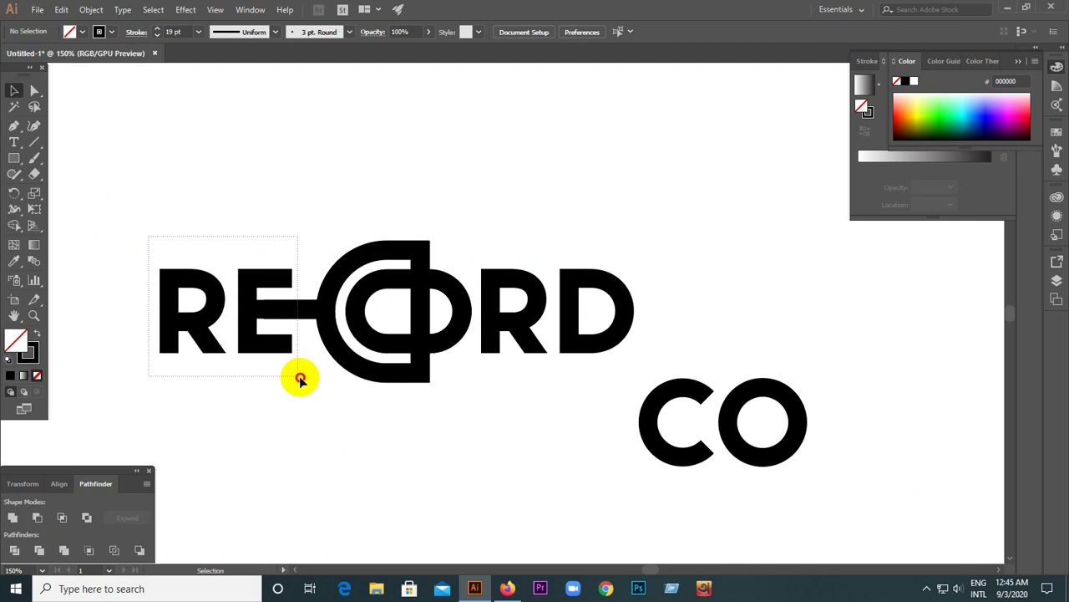
Fine-tune the R and E position with arrow keys, then select all the wordmark letters.
drag(203, 311, 299, 381)
key(Right)
key(Right)
key(Right)
key(Right)
key(Right)
key(Right)
key(Right)
key(Left)
key(Left)
key(Left)
key(Left)
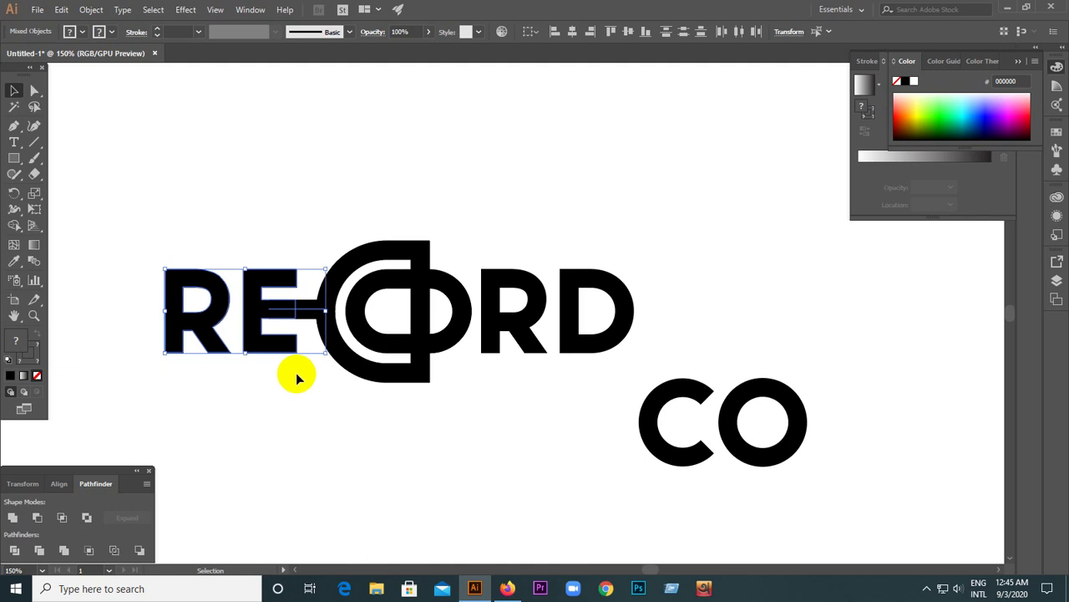
key(Right)
key(Right)
key(Right)
click(315, 384)
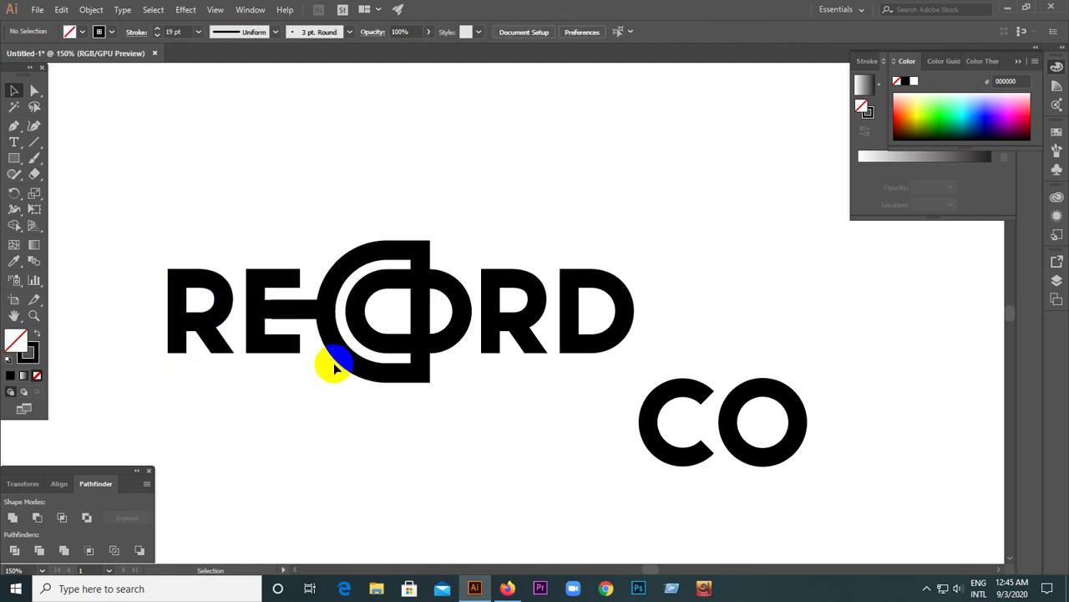
drag(159, 232, 262, 376)
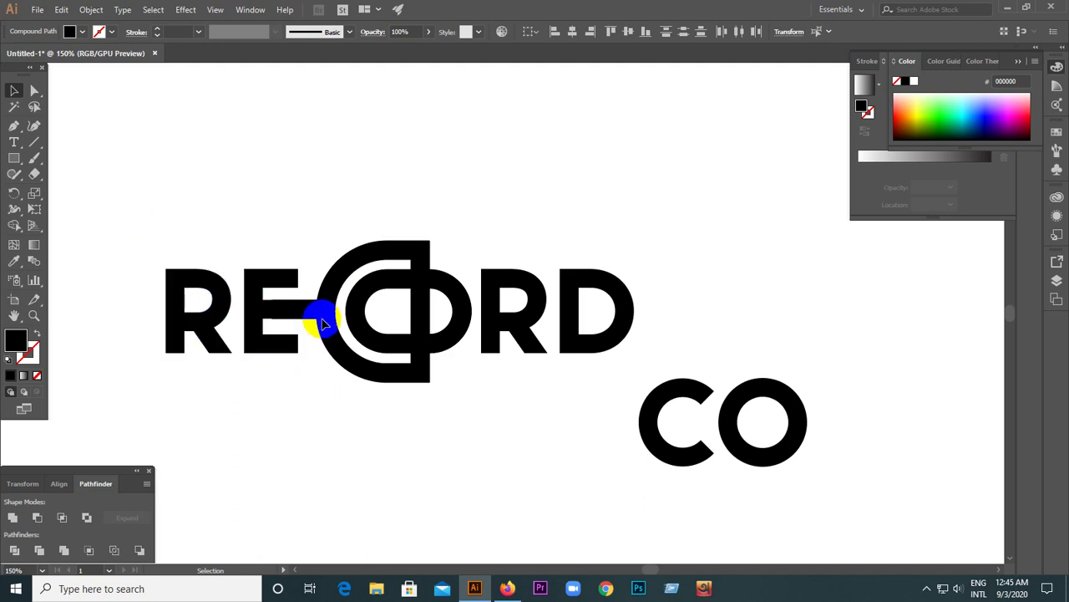
drag(102, 235, 660, 342)
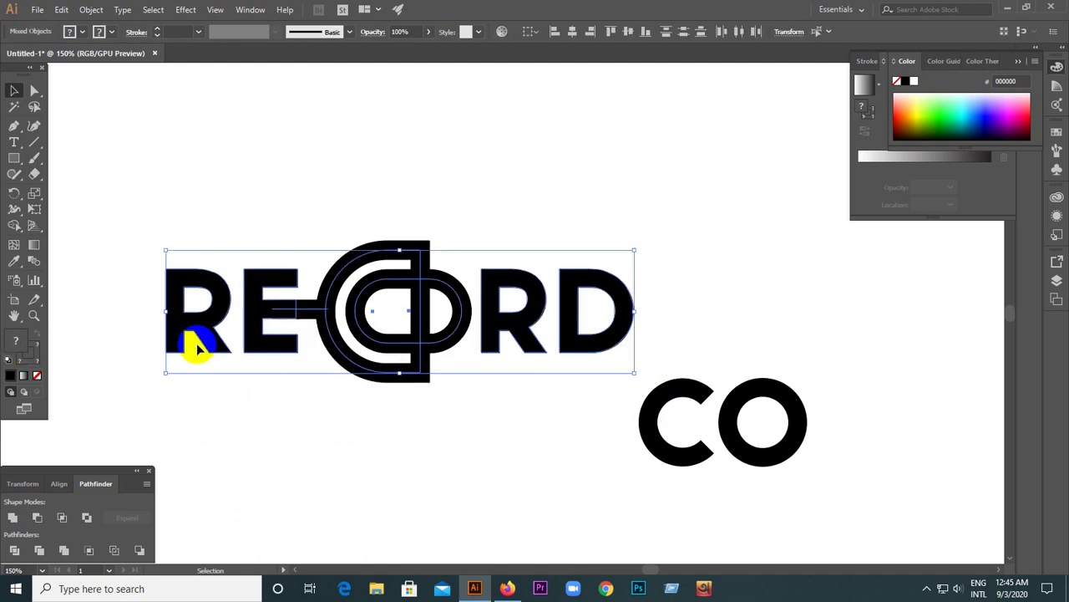
Expand the selected letters with Object > Expand, keeping both Fill and Stroke.
click(91, 11)
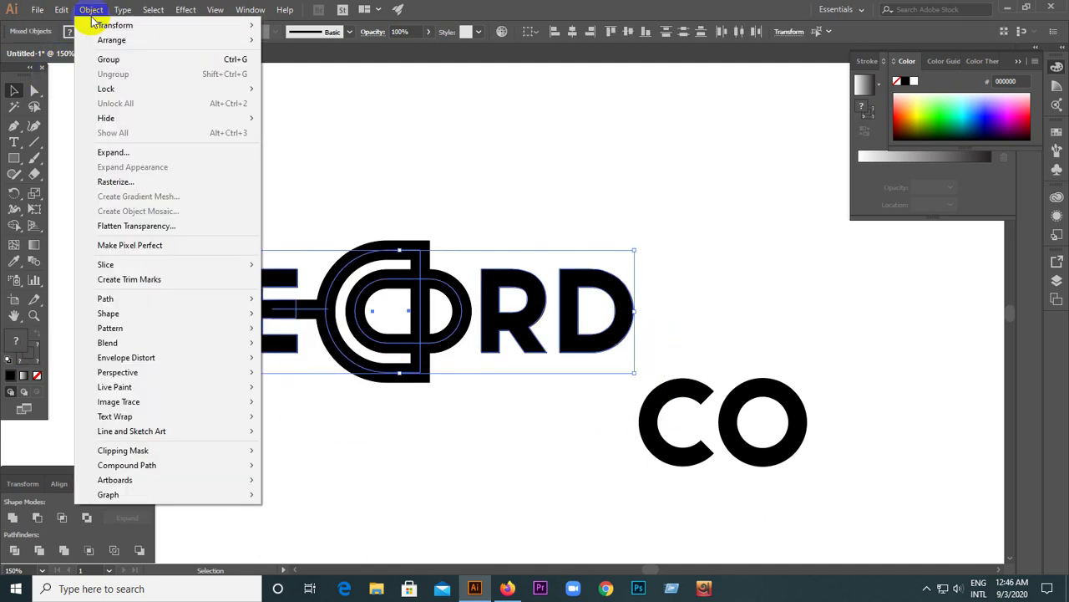
click(135, 155)
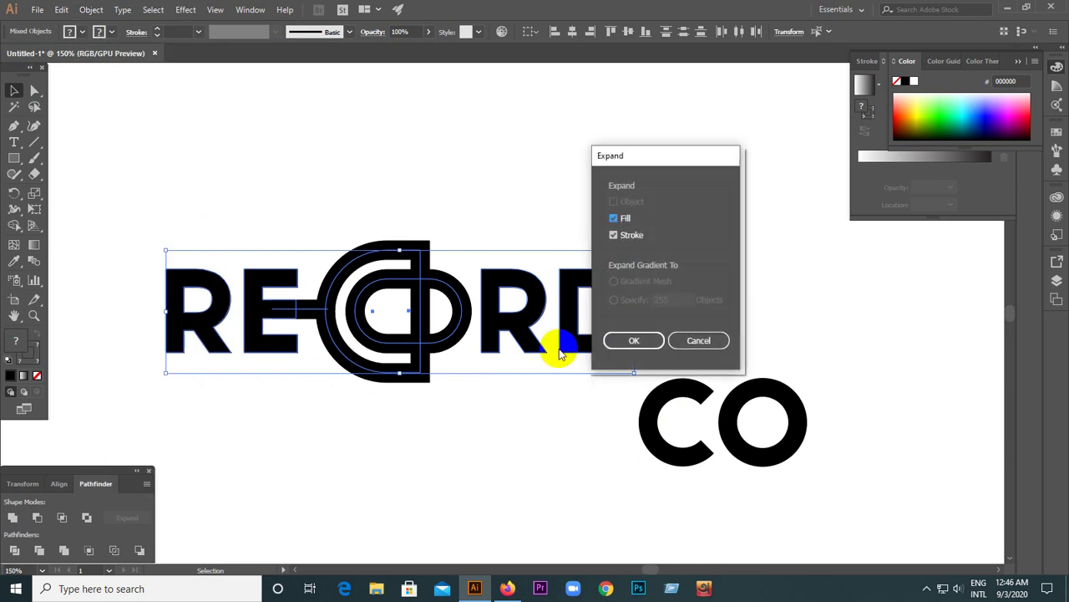
click(629, 343)
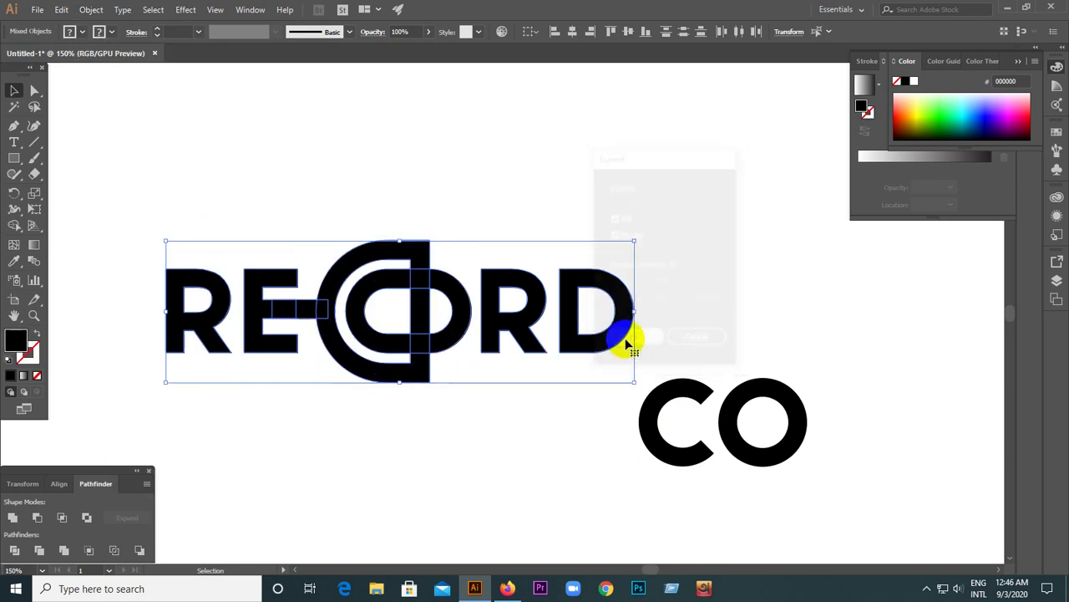
click(327, 410)
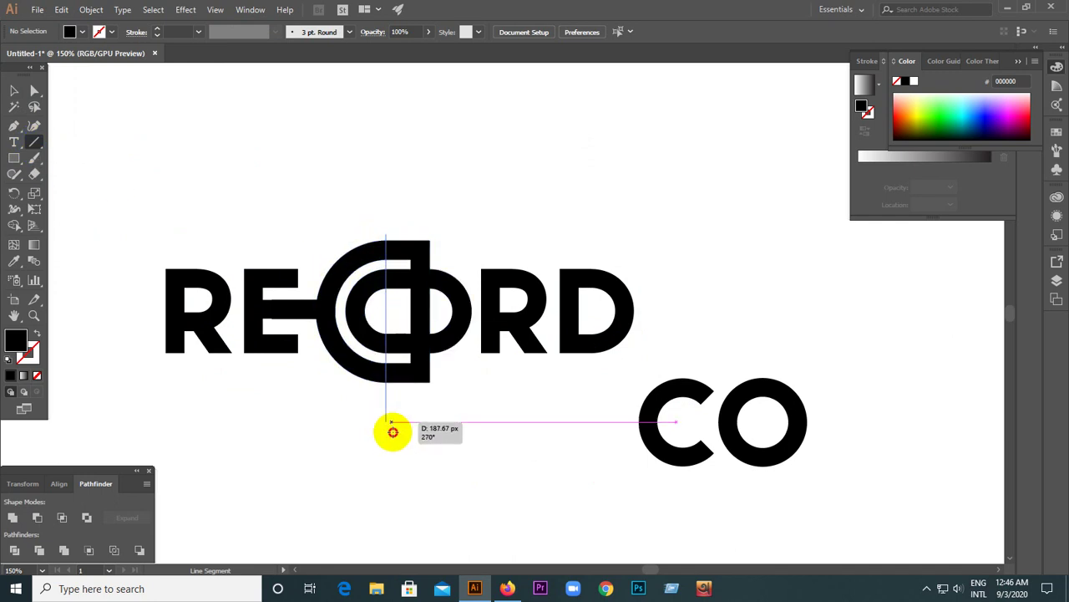
Draw a vertical cutting line through the d stem and Pathfinder-Divide the letters along it.
drag(385, 233, 385, 436)
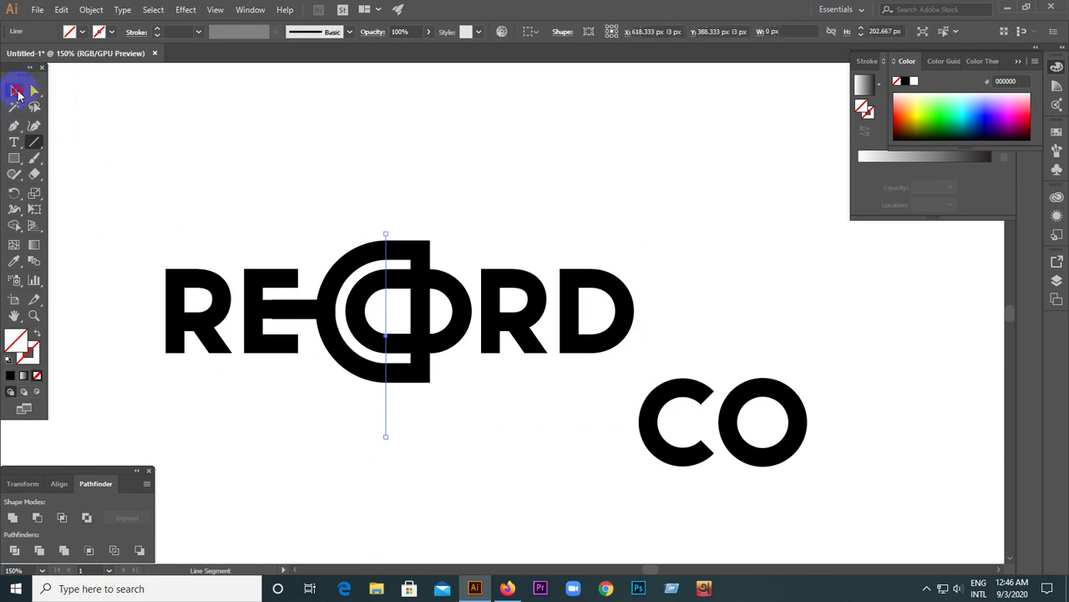
click(17, 91)
drag(145, 174, 535, 422)
click(272, 328)
click(15, 551)
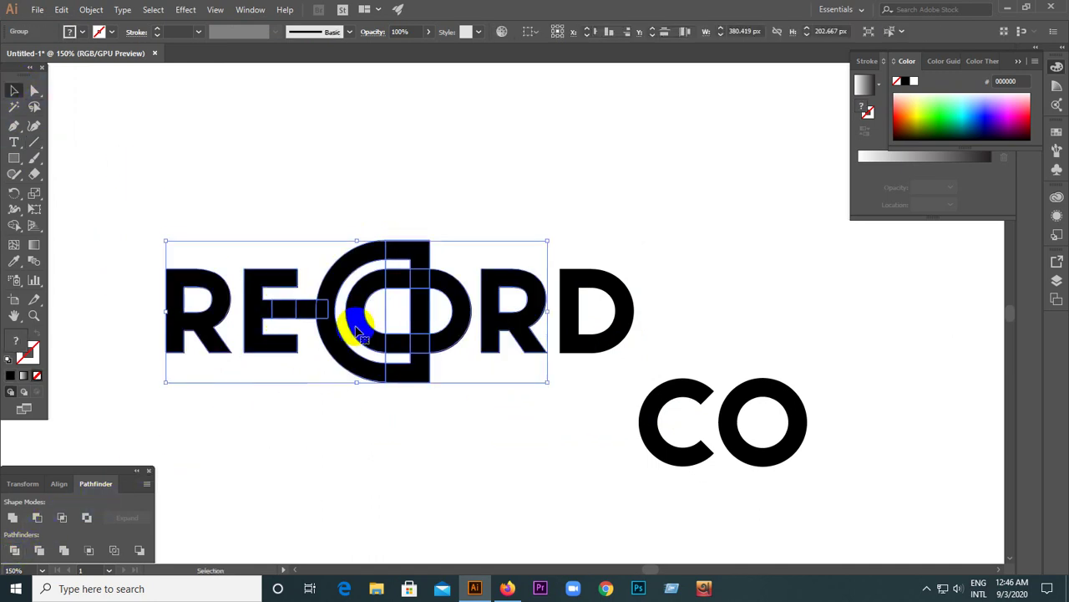
Ungroup the divided pieces and delete the three stem pieces around the capsule O.
right_click(392, 310)
click(408, 408)
click(414, 250)
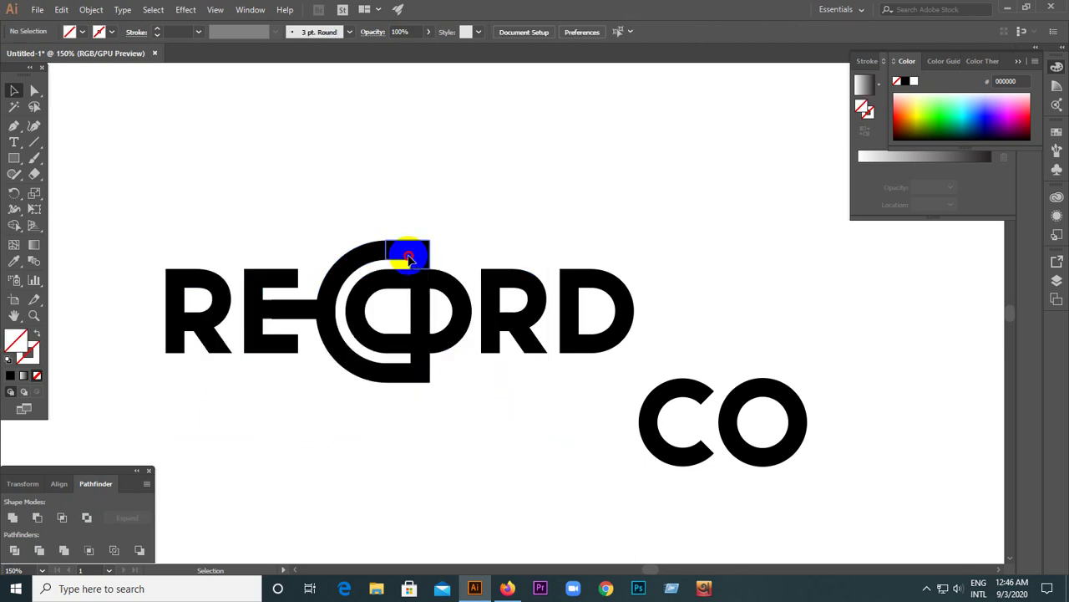
key(Delete)
click(432, 318)
key(Delete)
click(425, 366)
key(Delete)
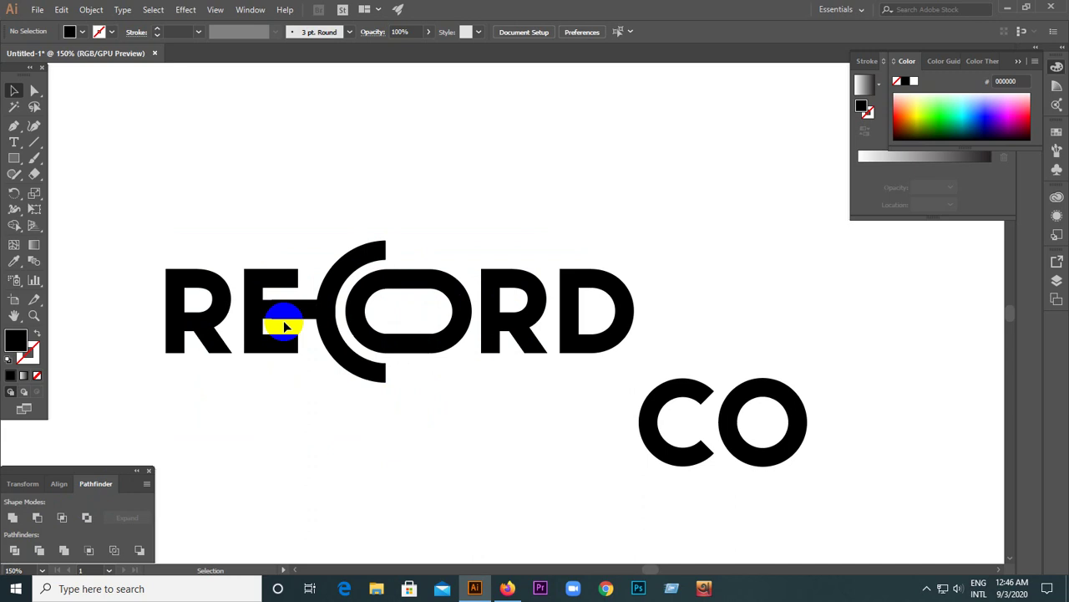
Zoom in on the wordmark and select the E's middle bar piece.
scroll(272, 317, up, 3)
scroll(276, 322, up, 2)
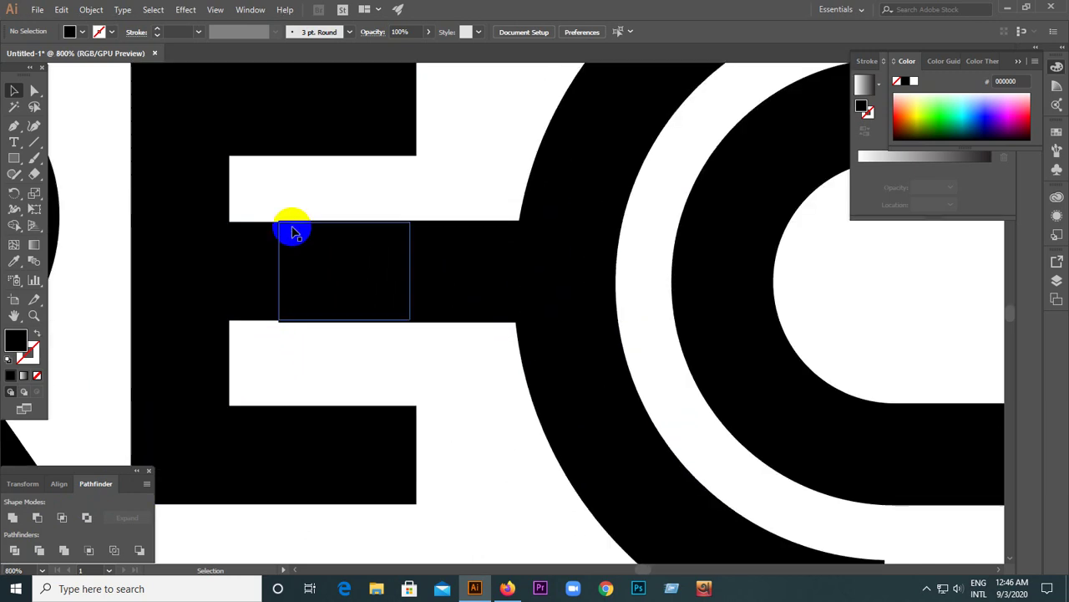
scroll(290, 228, up, 1)
scroll(292, 226, up, 1)
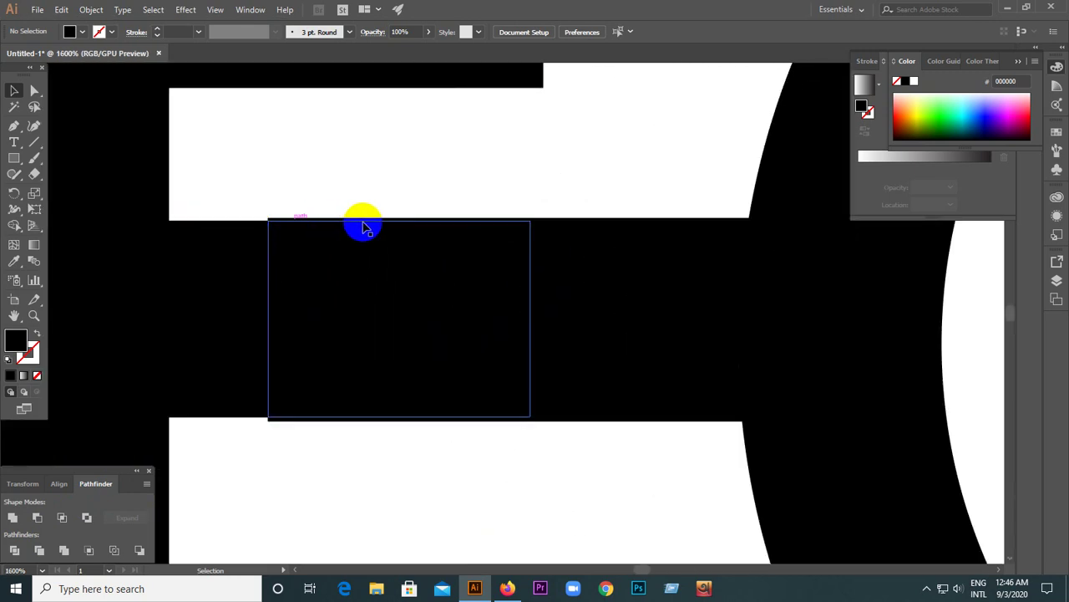
click(563, 278)
click(477, 231)
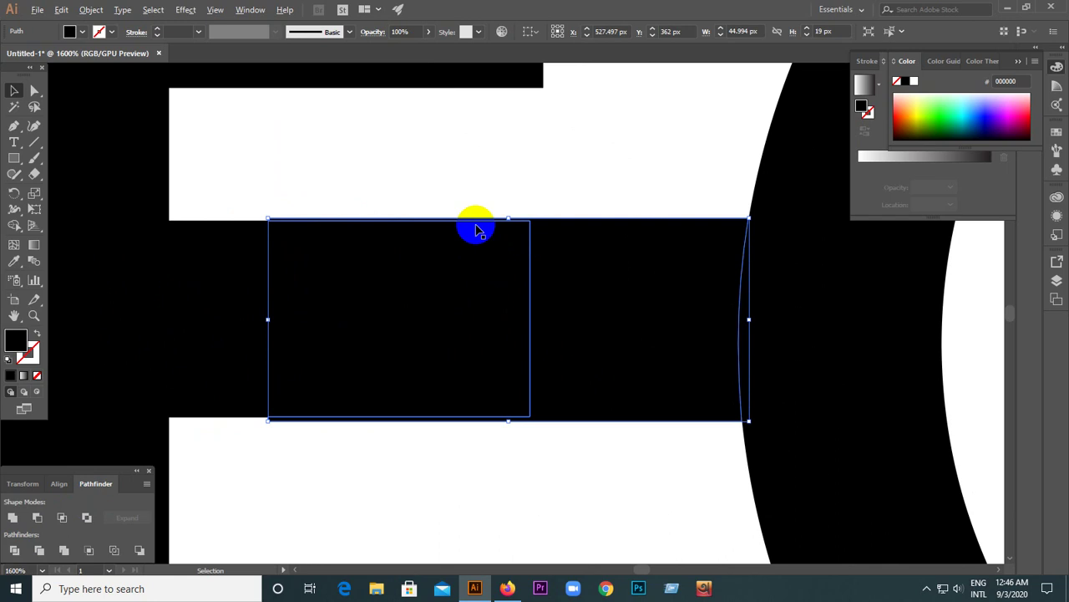
Draw straight line guides along the top and bottom edges of the E bar.
click(35, 142)
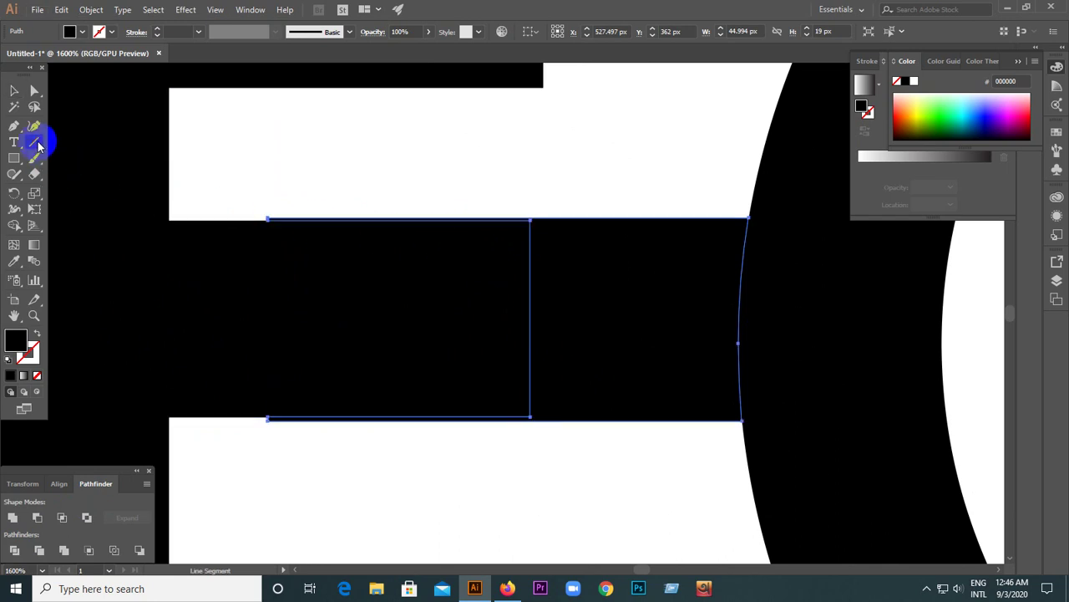
drag(269, 219, 530, 219)
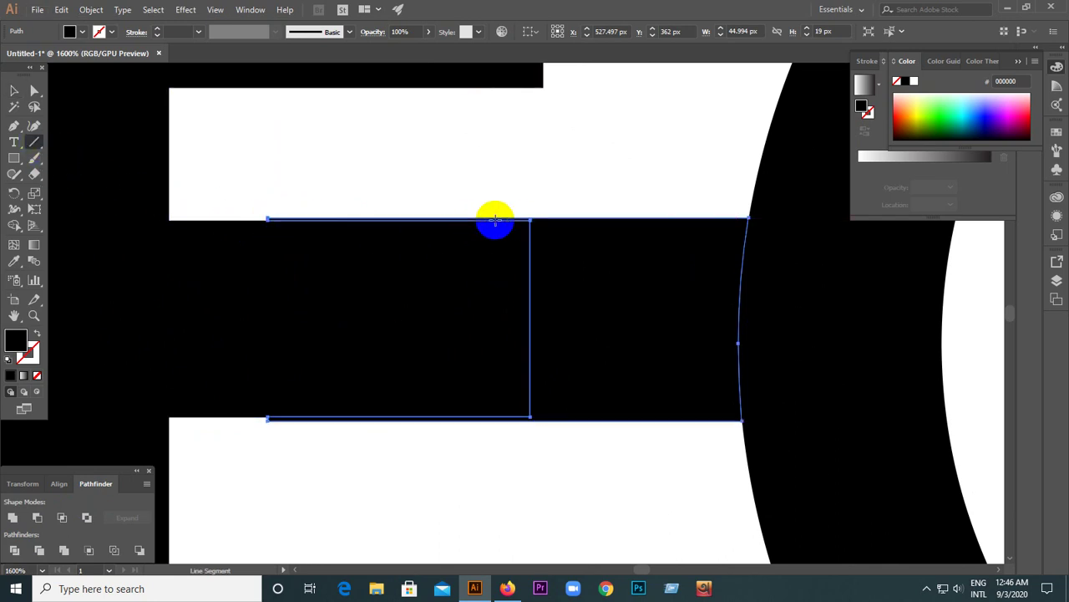
scroll(262, 212, up, 3)
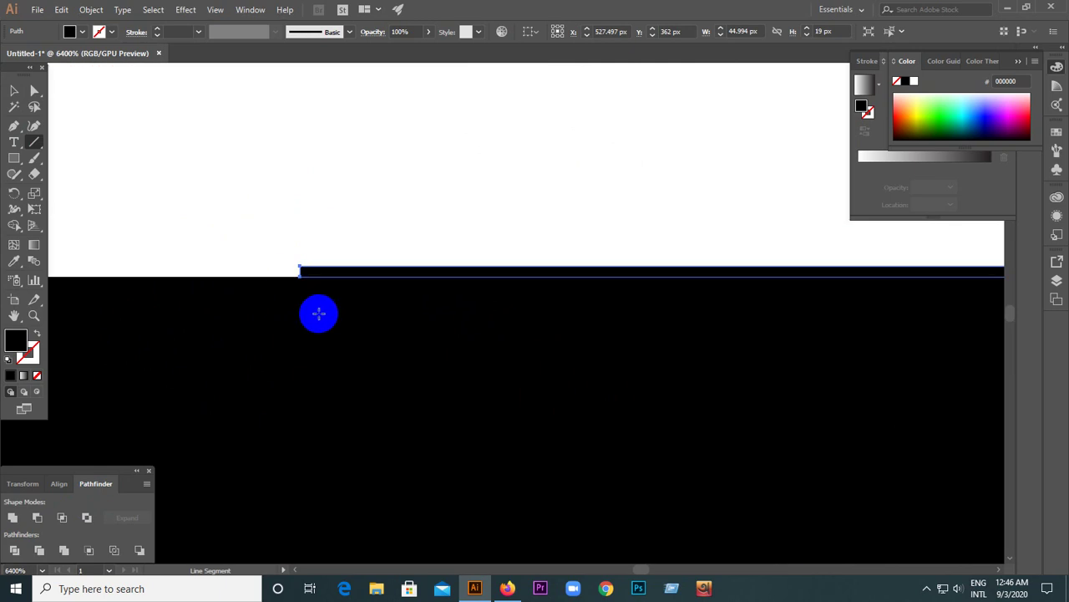
scroll(294, 280, down, 3)
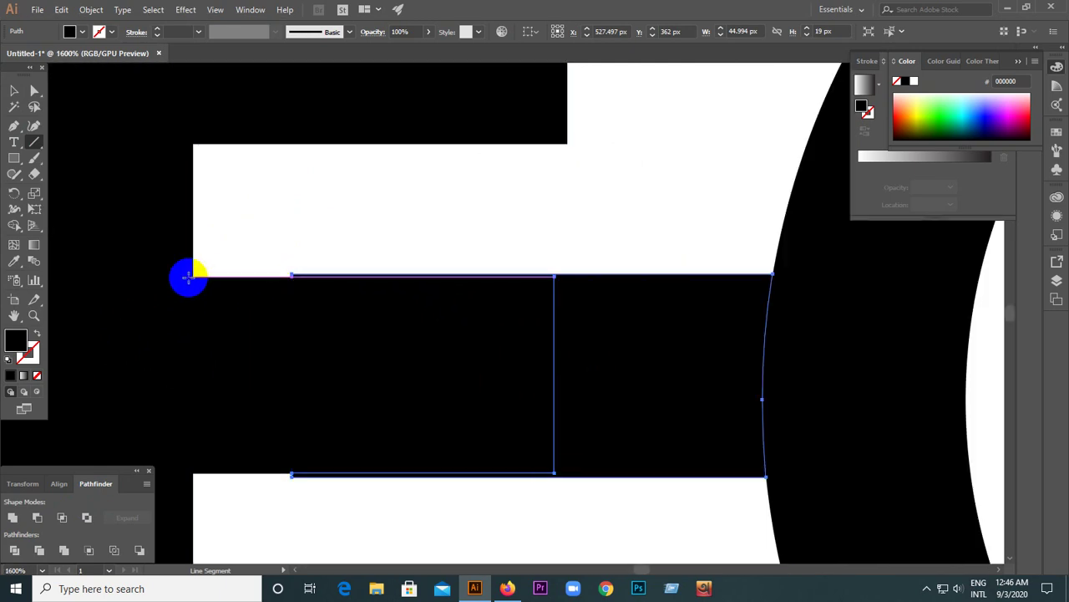
drag(193, 276, 780, 282)
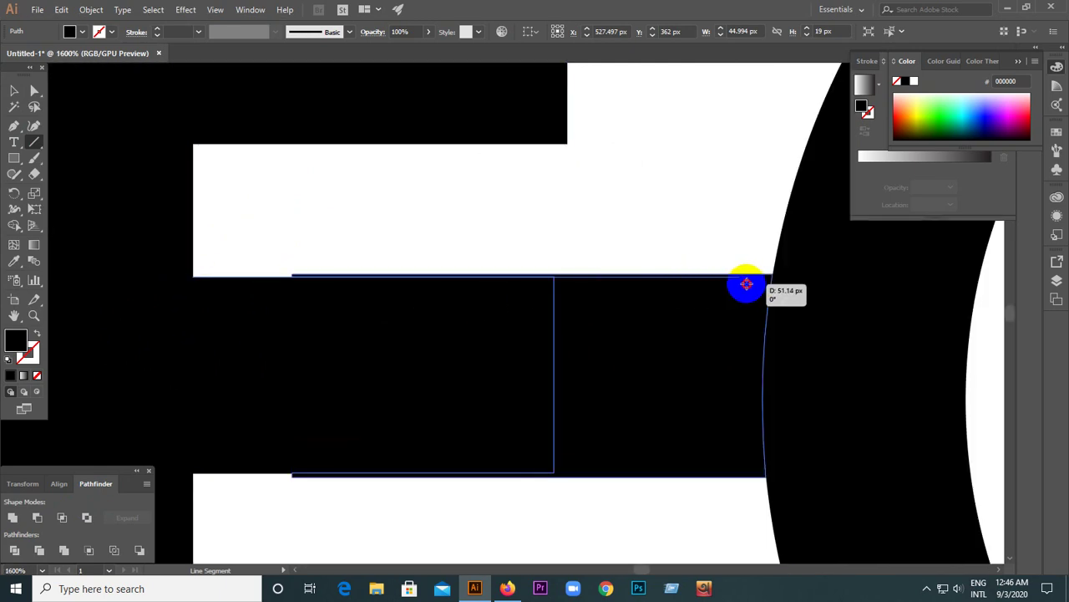
drag(780, 282, 791, 276)
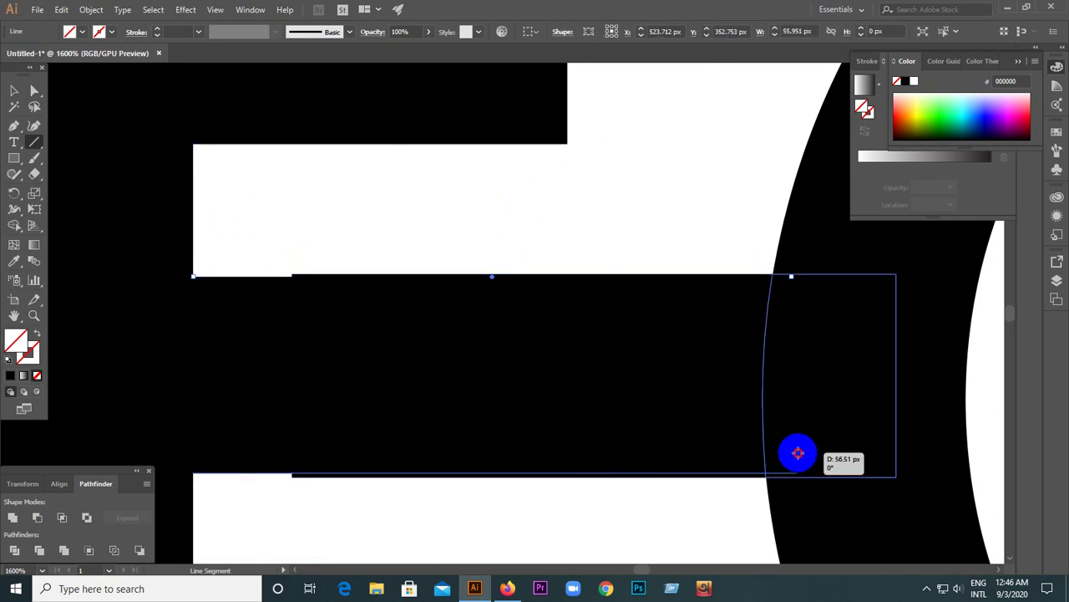
drag(192, 474, 798, 456)
Select the E bar pieces with the guide lines and ungroup the divided pieces.
click(14, 90)
scroll(331, 267, down, 2)
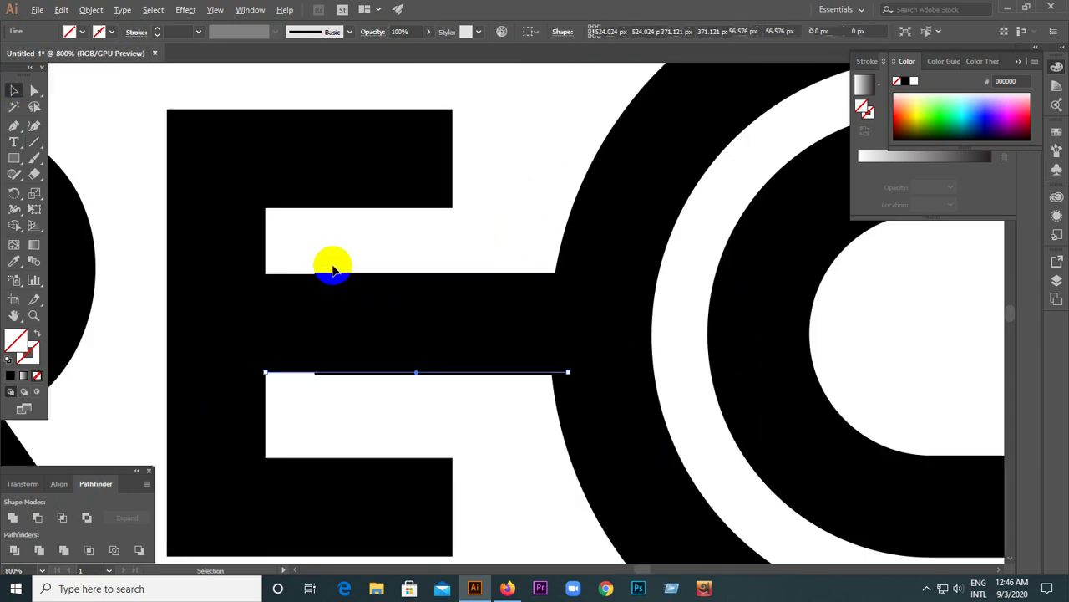
drag(310, 250, 510, 422)
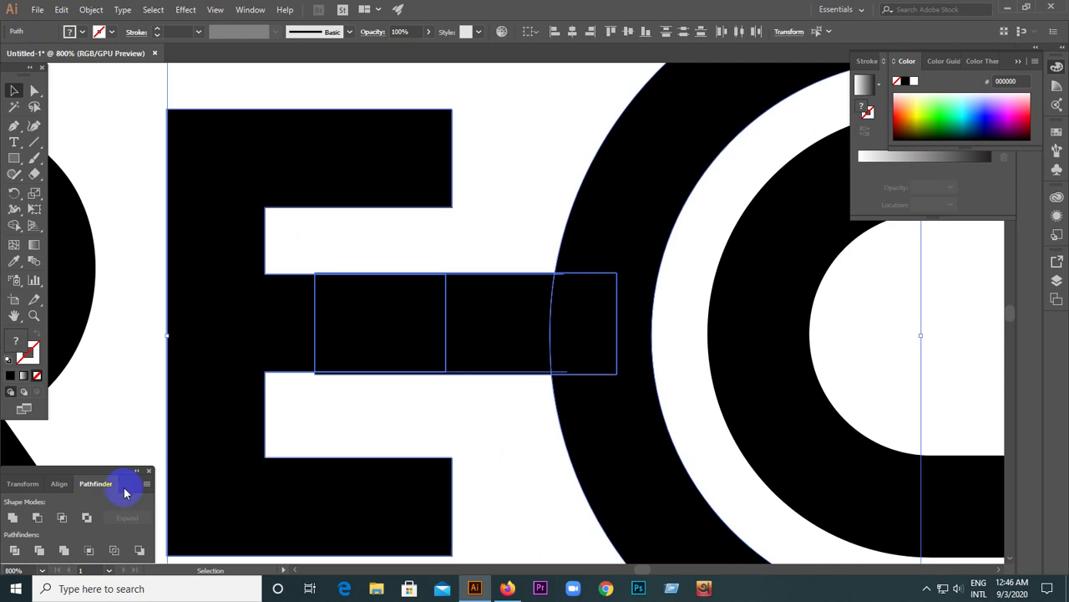
right_click(401, 306)
click(454, 406)
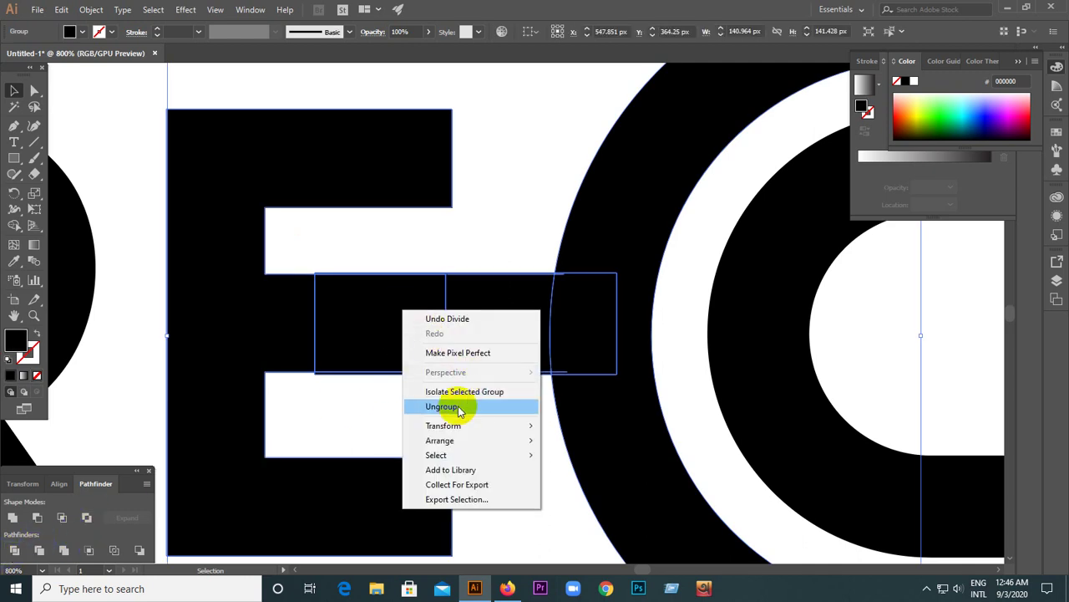
click(454, 434)
Delete the two thin slivers left along the E bar's edges.
scroll(315, 373, up, 2)
scroll(315, 373, up, 2)
click(321, 340)
key(Delete)
scroll(318, 413, down, 1)
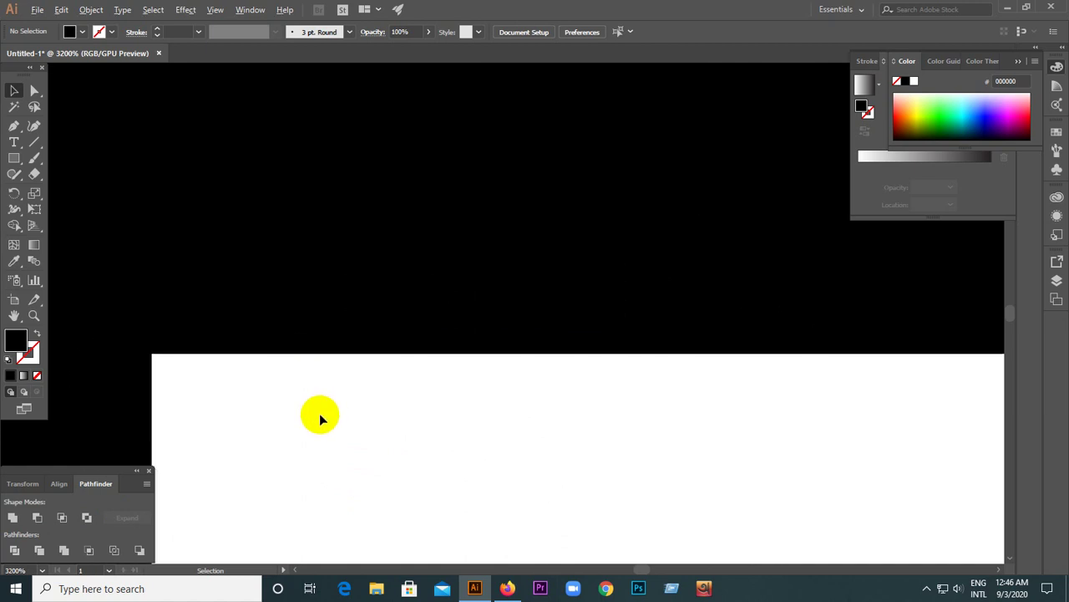
scroll(318, 359, down, 2)
scroll(318, 304, up, 1)
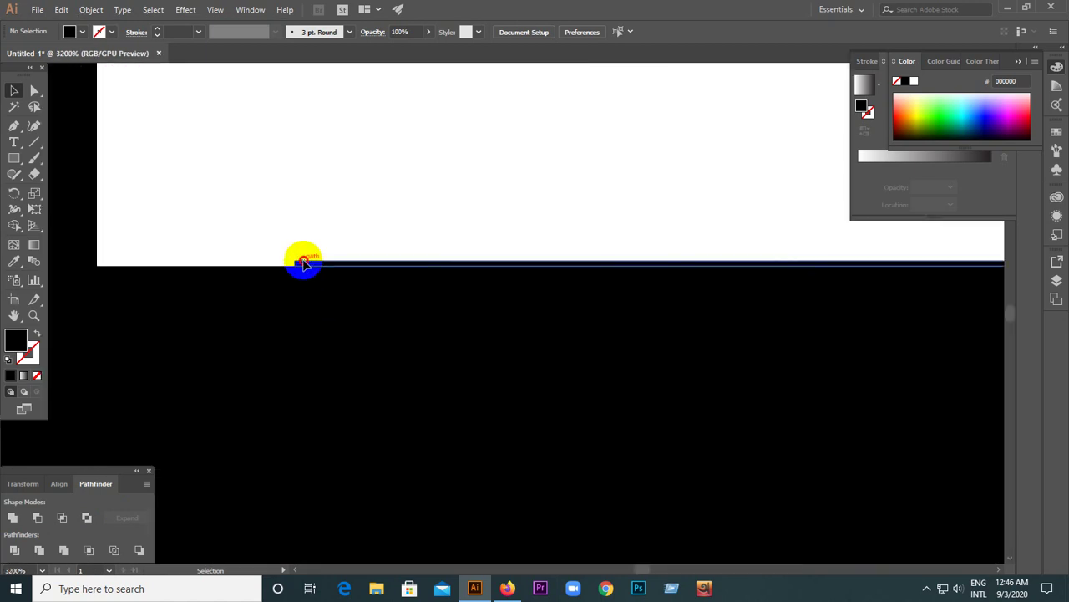
click(304, 264)
key(Delete)
scroll(303, 264, down, 5)
scroll(309, 267, down, 2)
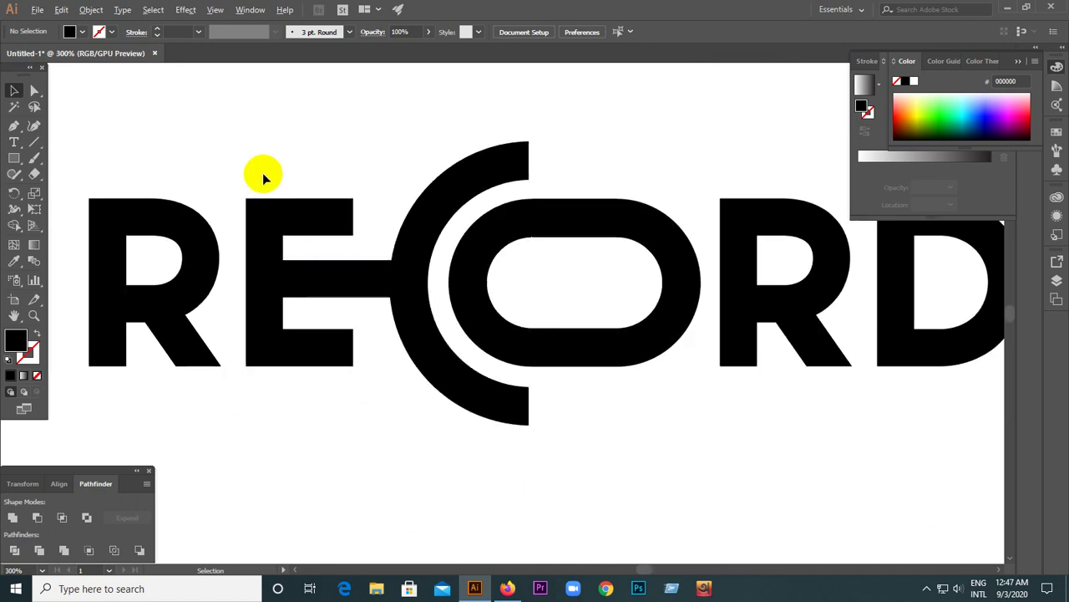
Unite the E and the C arc into a single shape with Pathfinder.
drag(263, 172, 407, 386)
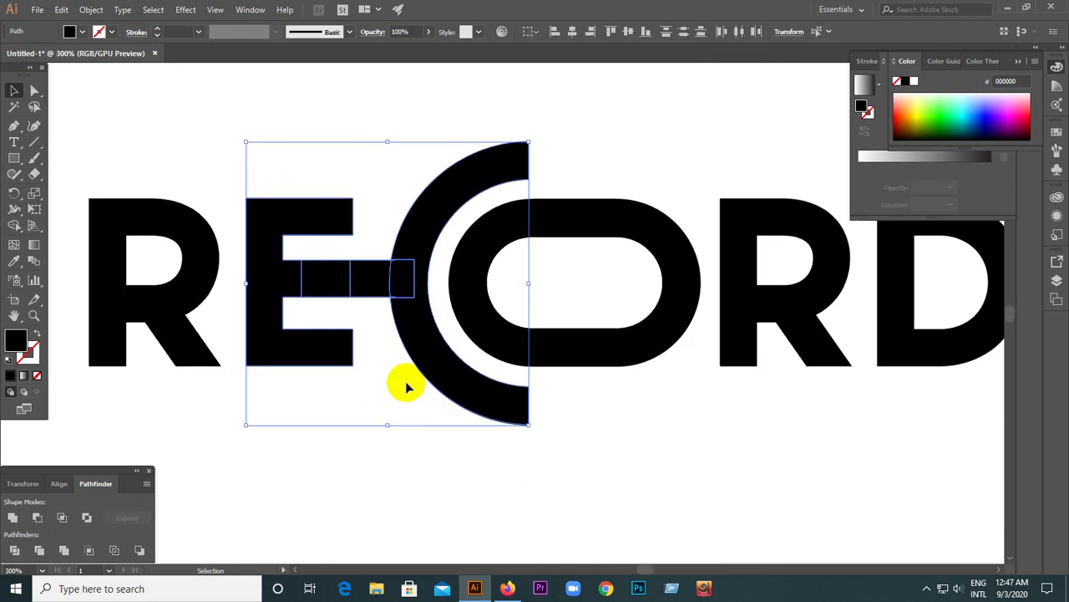
click(20, 526)
click(336, 485)
scroll(261, 438, down, 1)
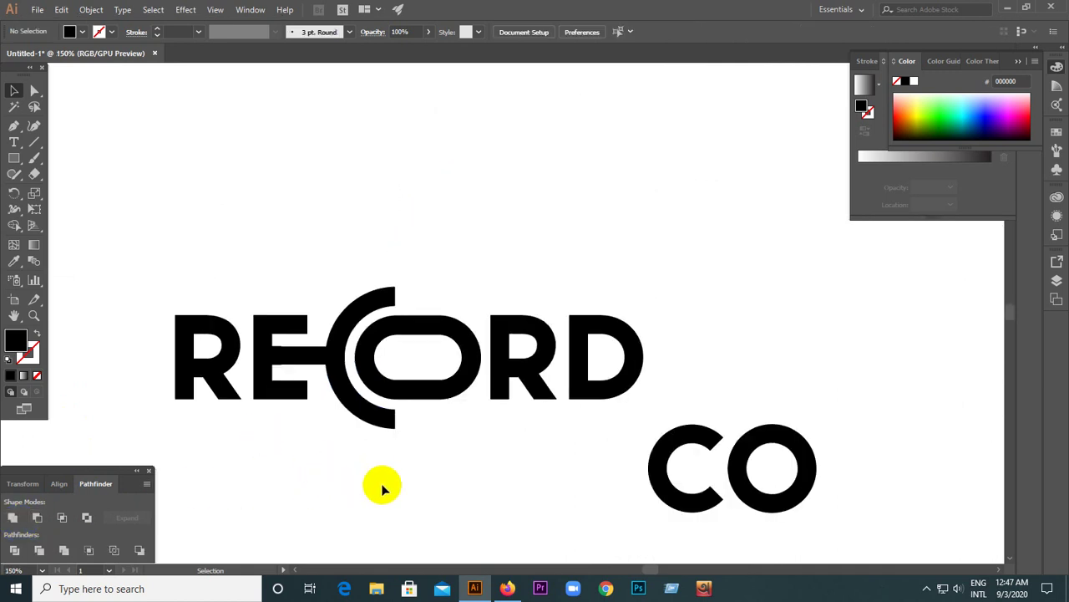
Delete the separate CO lettering so RECORD stands alone.
drag(840, 497, 841, 489)
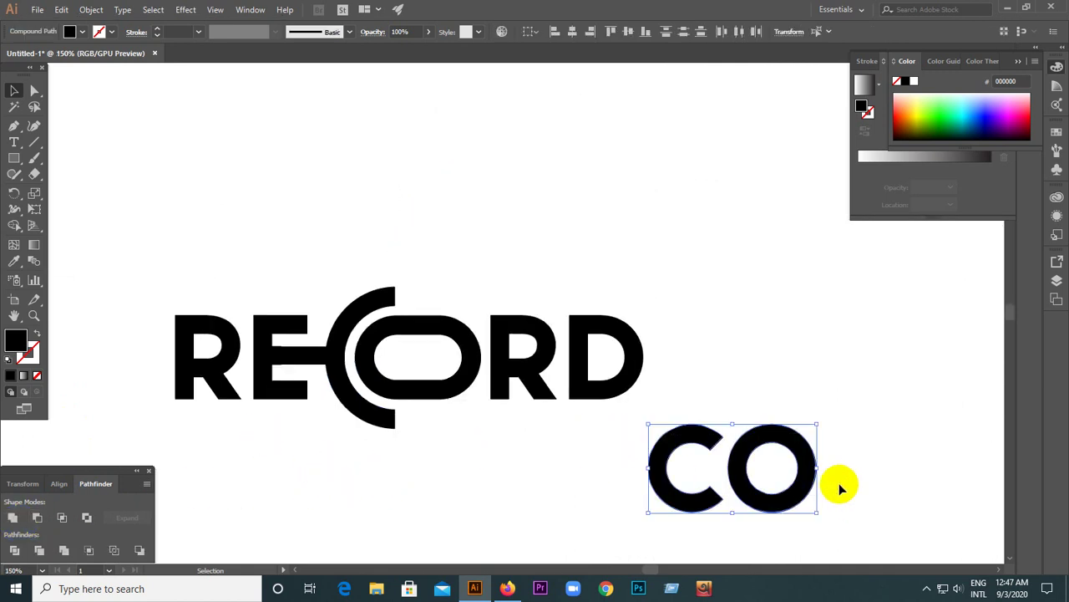
key(Delete)
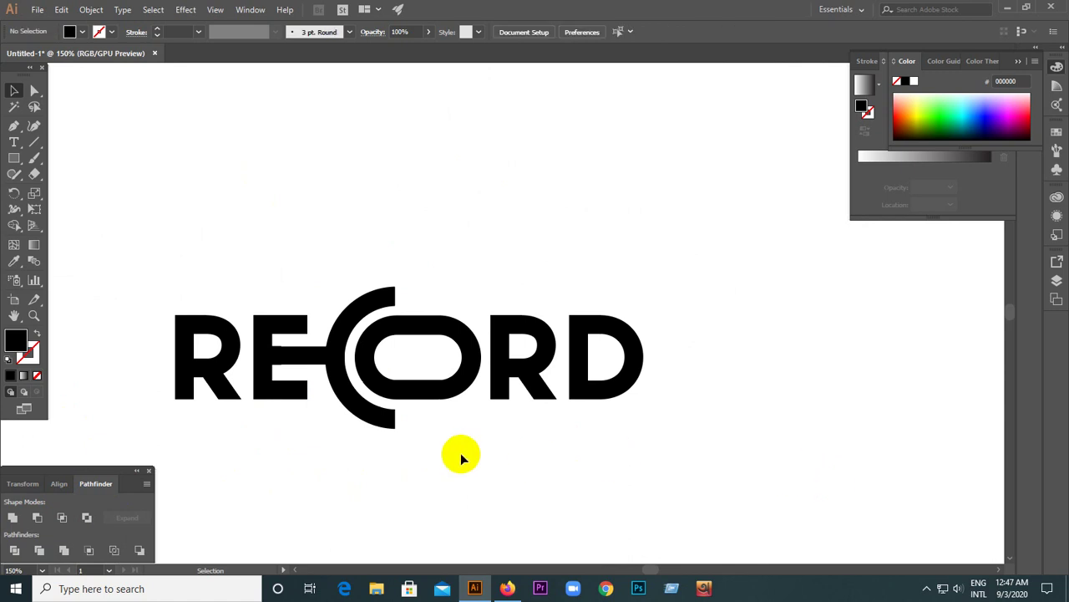
scroll(462, 457, down, 2)
scroll(459, 487, down, 1)
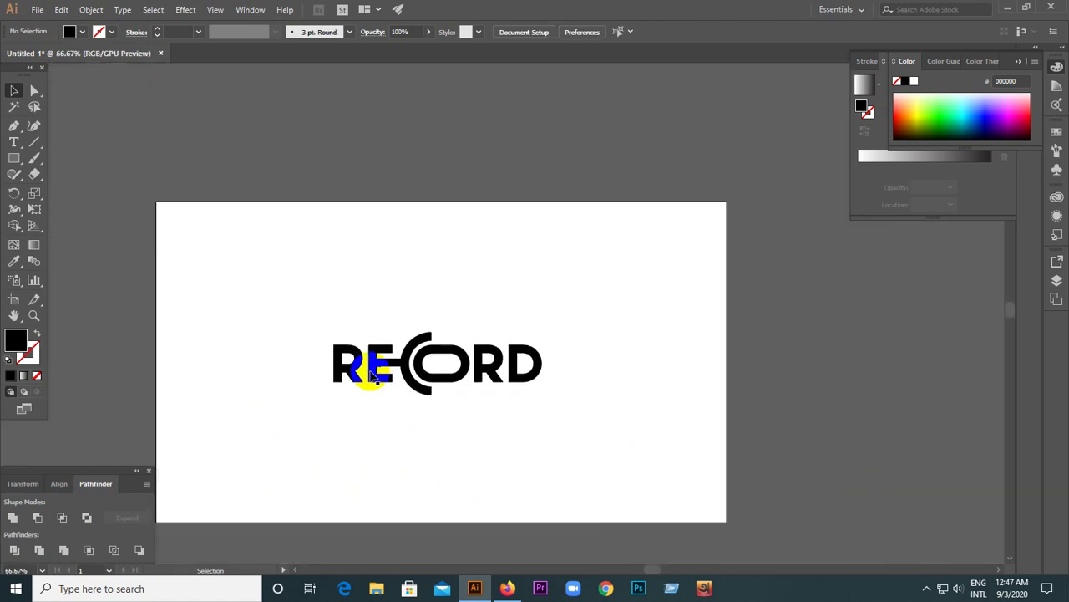
scroll(365, 374, up, 3)
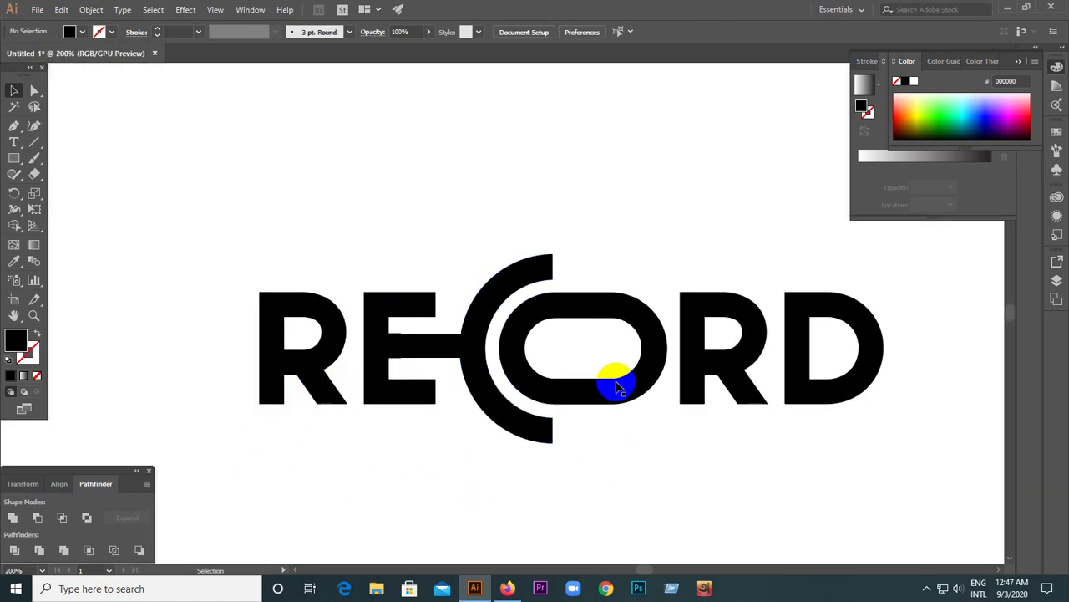
drag(465, 215, 685, 446)
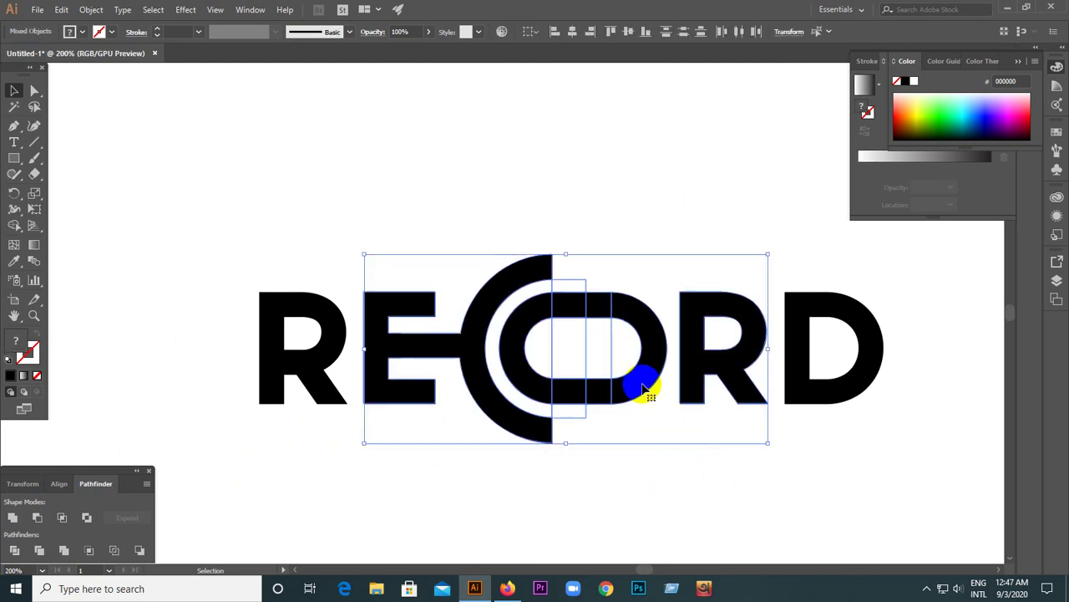
scroll(644, 389, up, 2)
click(442, 310)
click(620, 342)
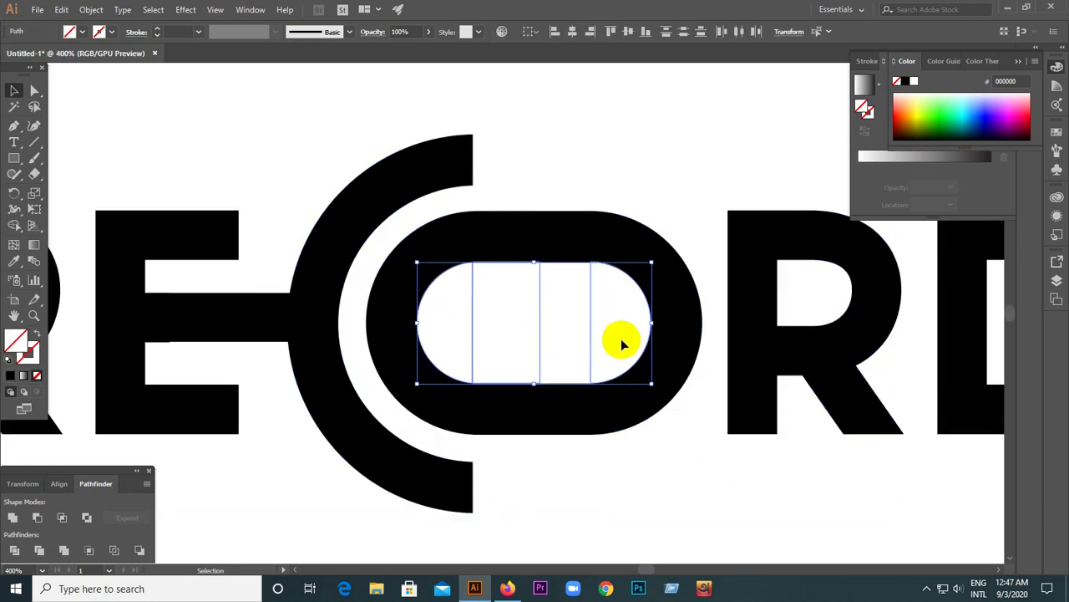
drag(418, 119, 647, 477)
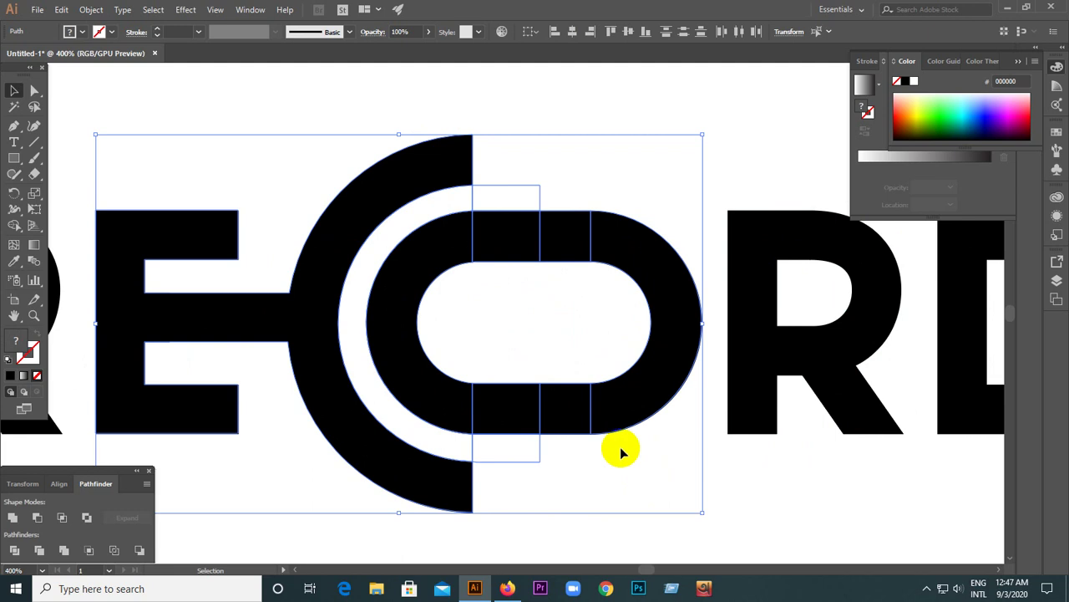
click(568, 155)
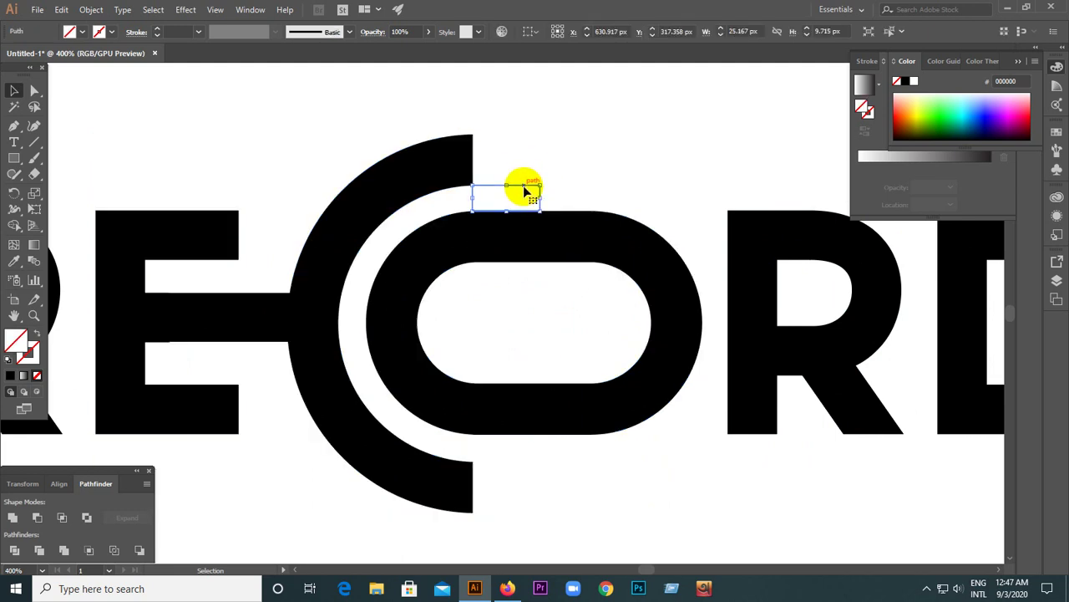
drag(523, 186, 470, 205)
click(472, 208)
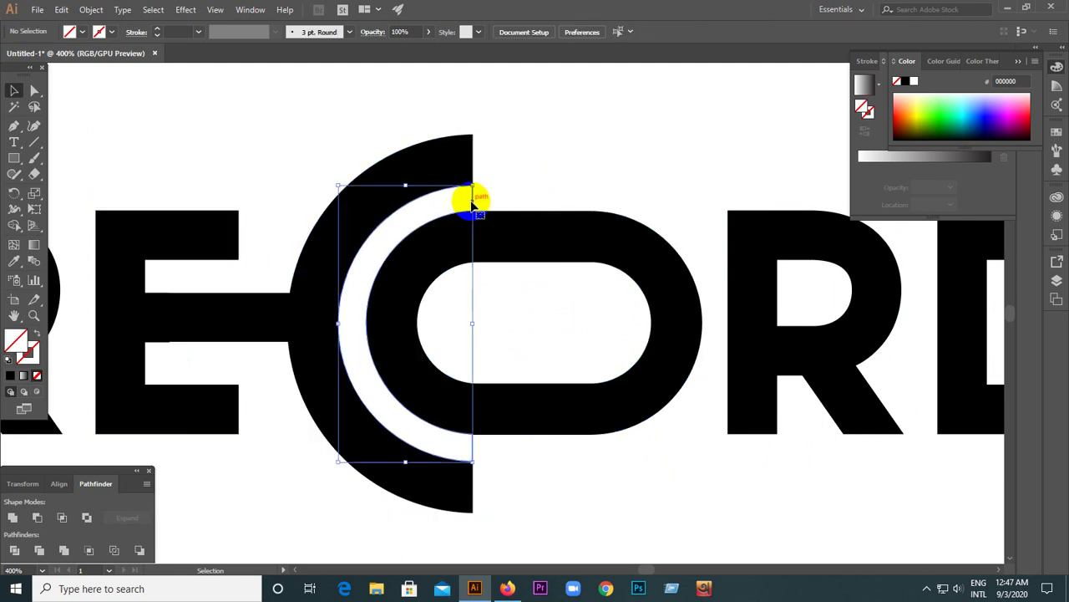
click(474, 325)
click(476, 452)
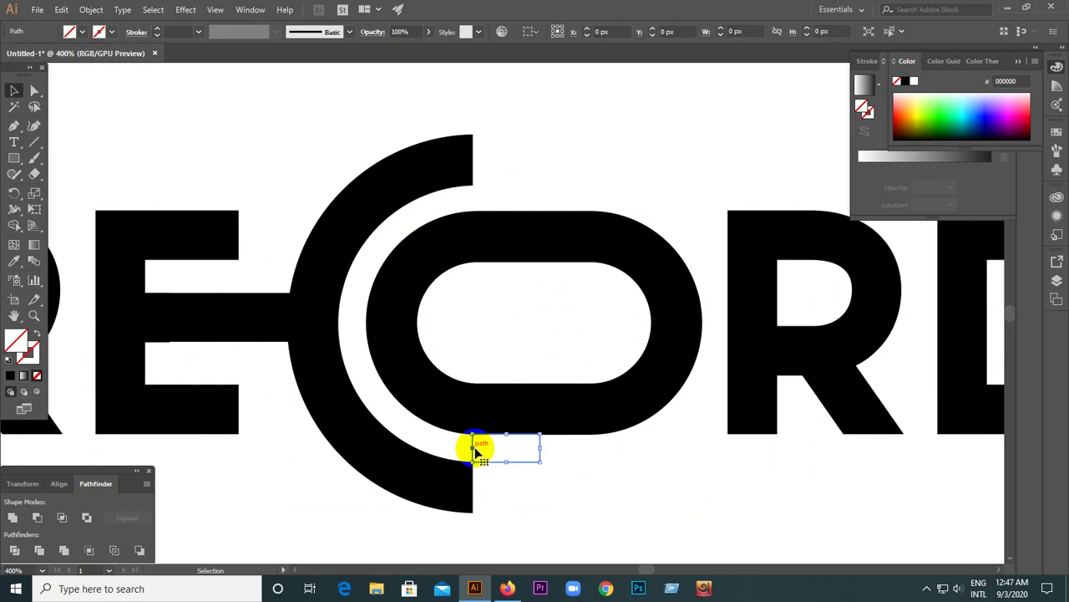
click(484, 467)
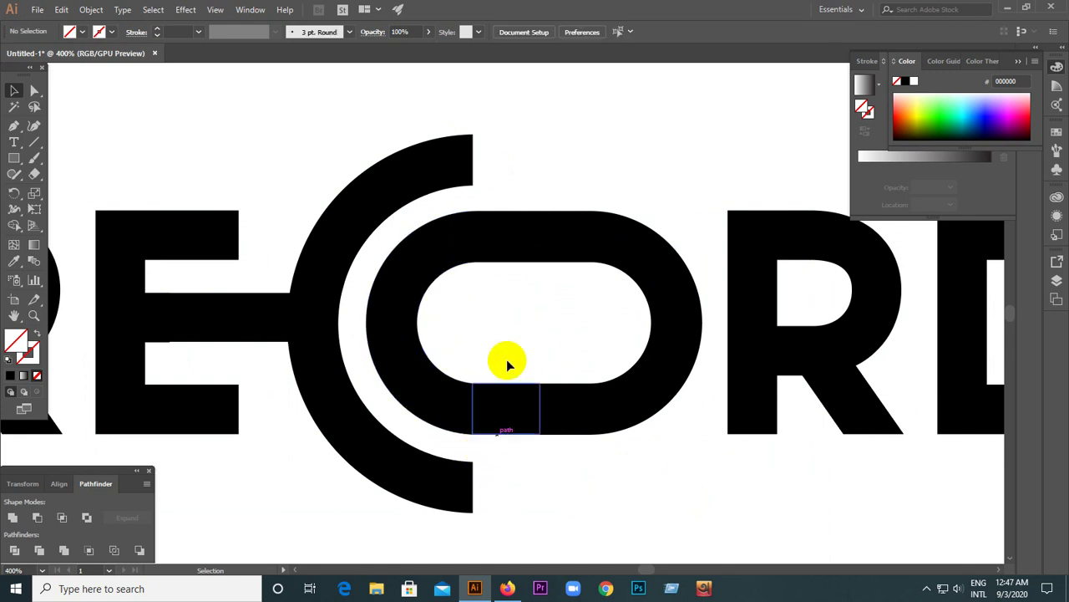
scroll(399, 349, down, 4)
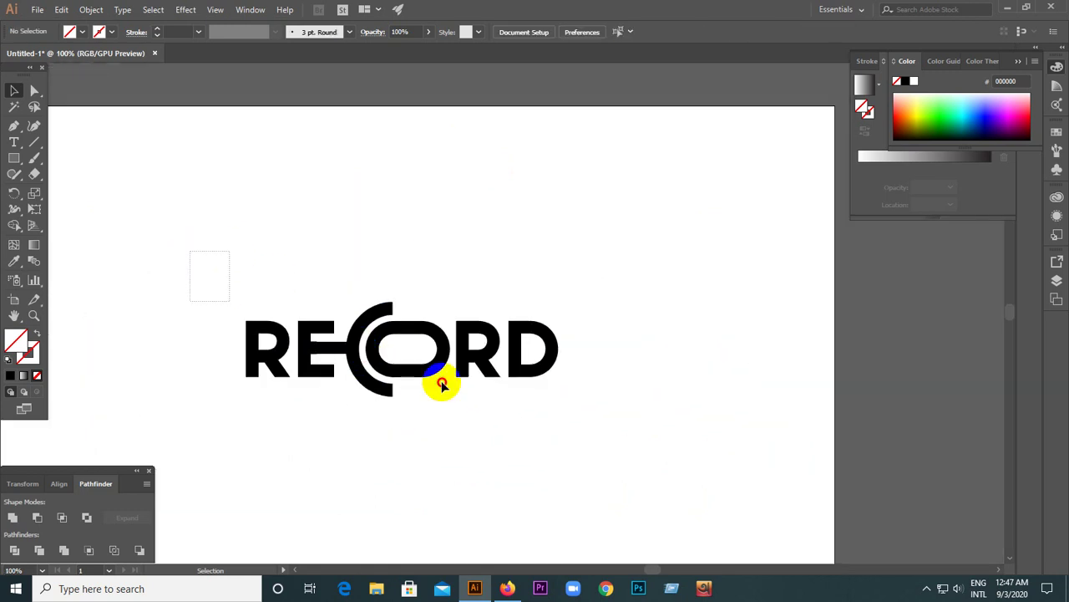
drag(441, 383, 629, 410)
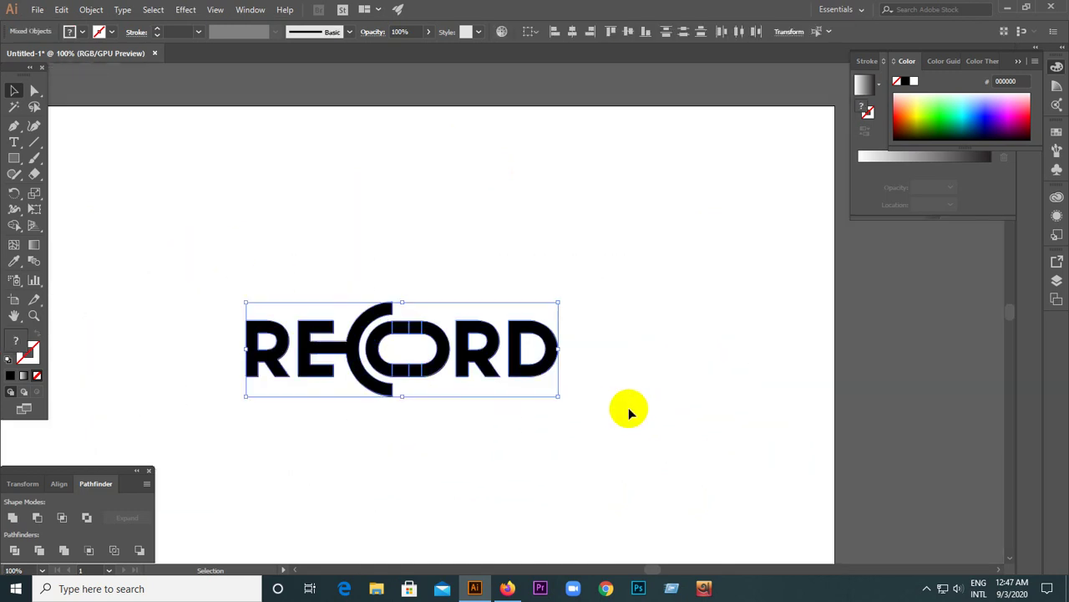
click(13, 518)
click(339, 465)
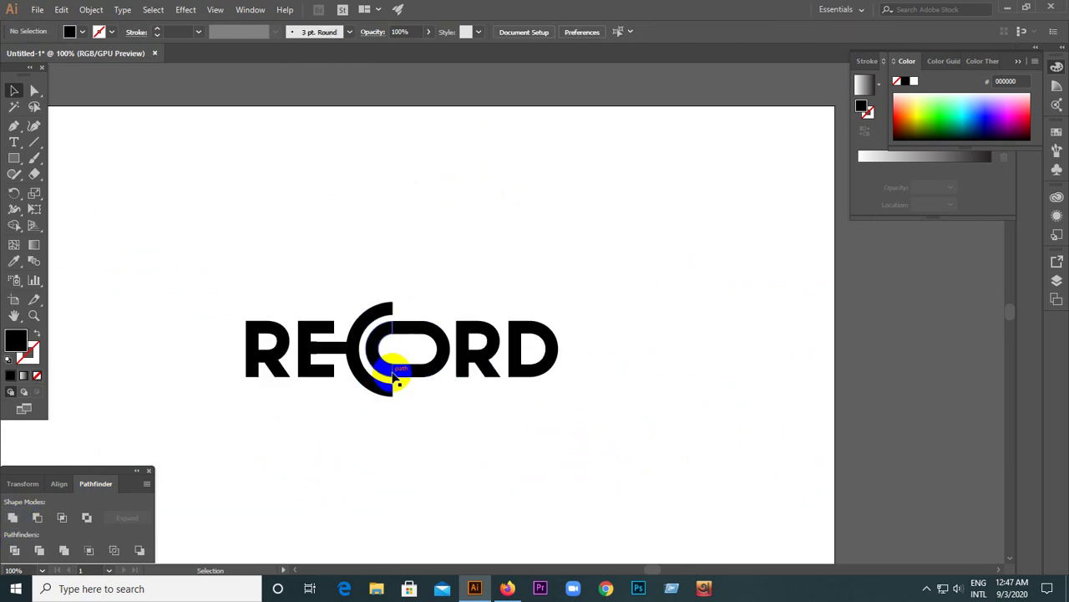
scroll(399, 371, up, 4)
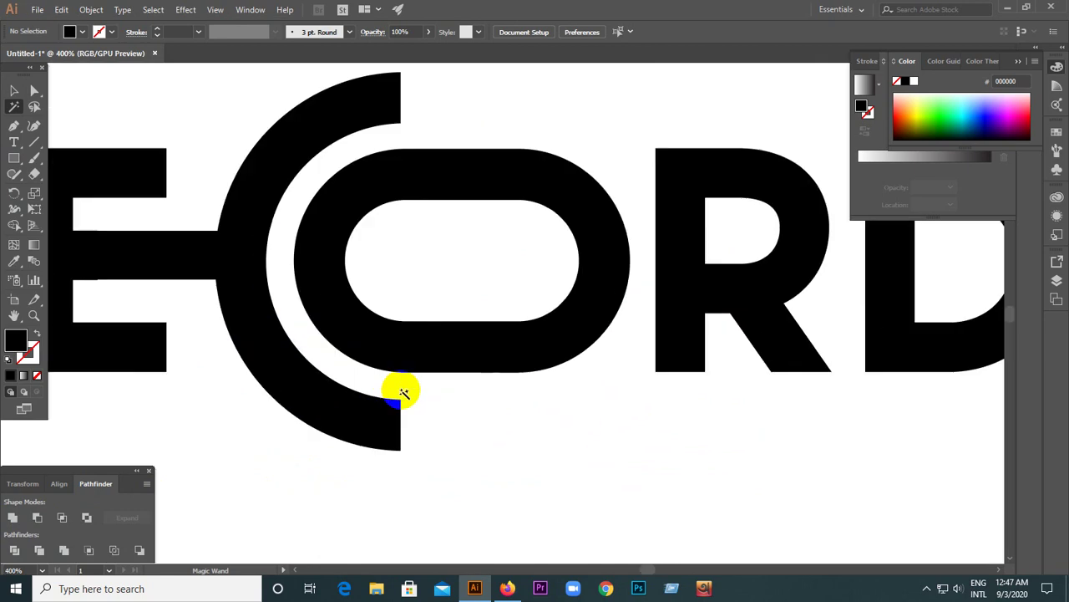
click(412, 402)
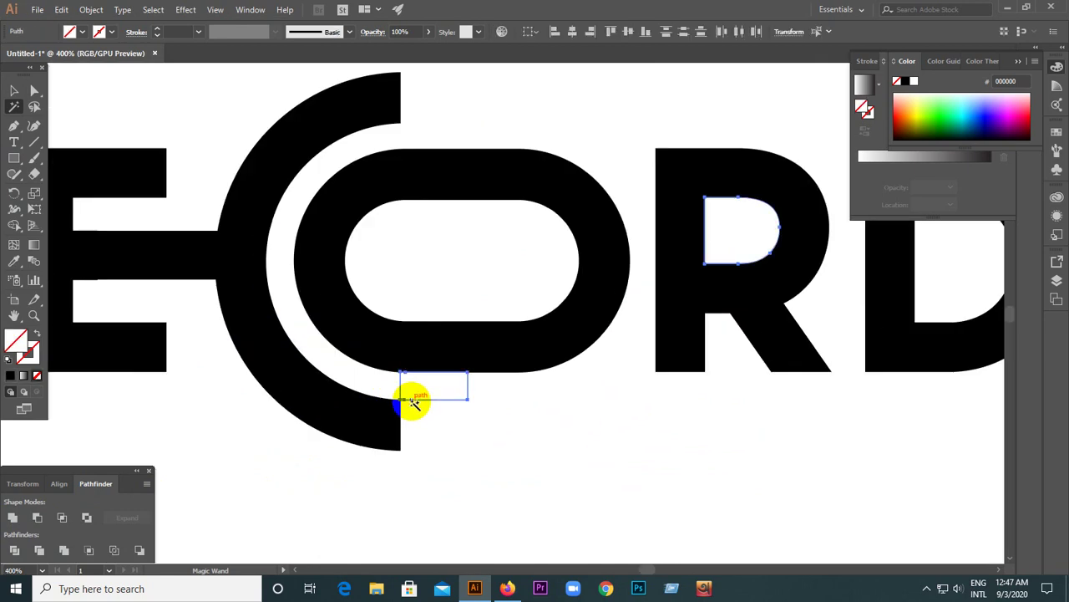
click(414, 404)
click(17, 98)
scroll(459, 339, down, 3)
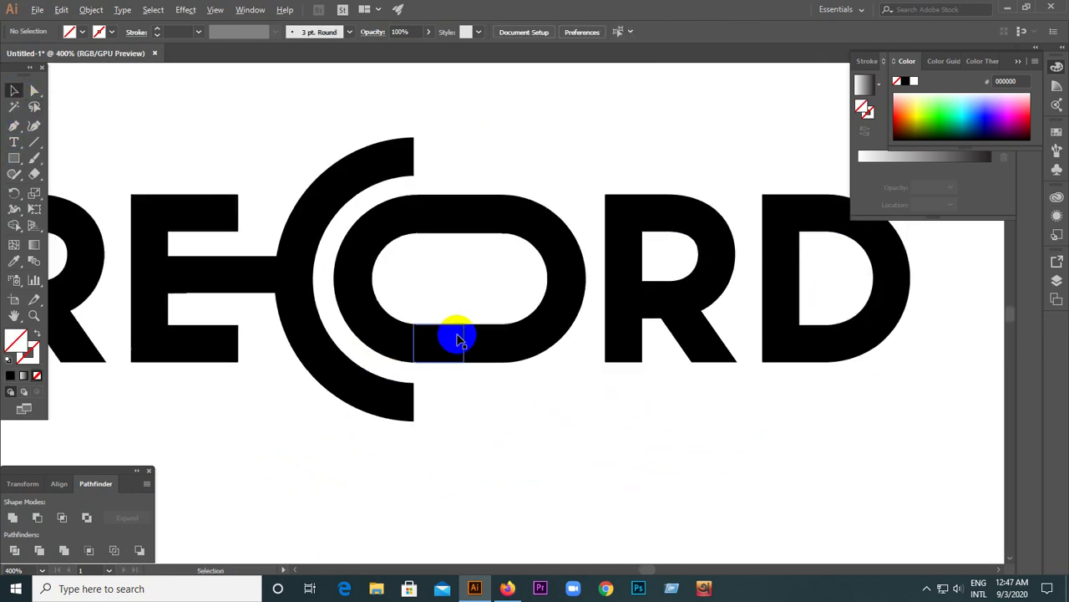
scroll(184, 242, down, 1)
drag(184, 242, 686, 410)
Unite the RECORD logo into one shape and place a copy above it.
click(10, 520)
scroll(279, 346, down, 2)
scroll(256, 298, down, 1)
drag(403, 333, 397, 263)
click(175, 318)
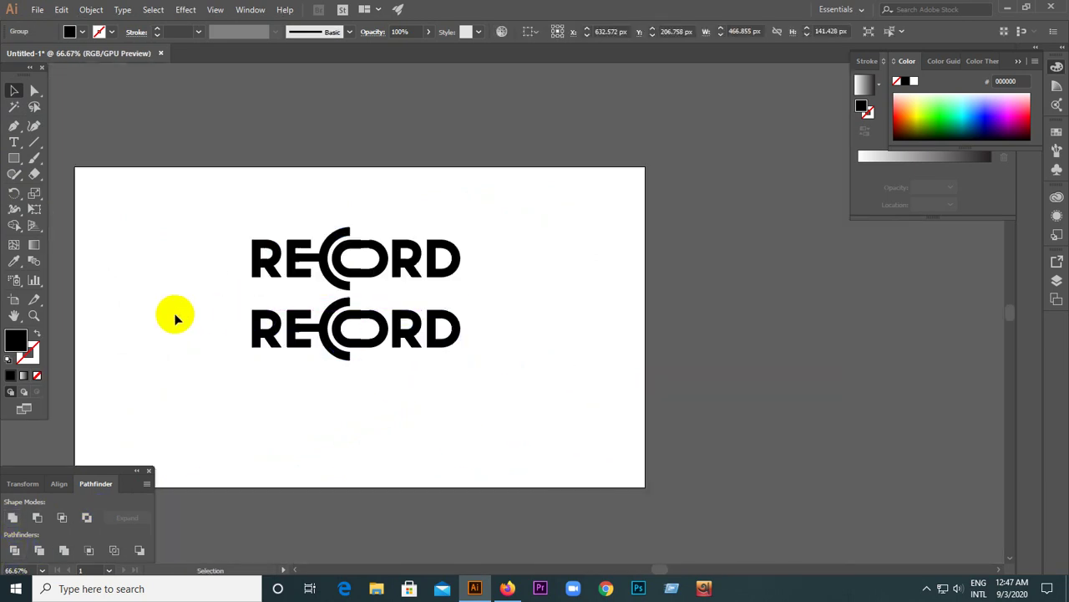
Move the lower RECORD logo off the right side of the artboard.
click(454, 342)
drag(444, 319, 886, 250)
scroll(401, 251, up, 3)
scroll(335, 251, up, 2)
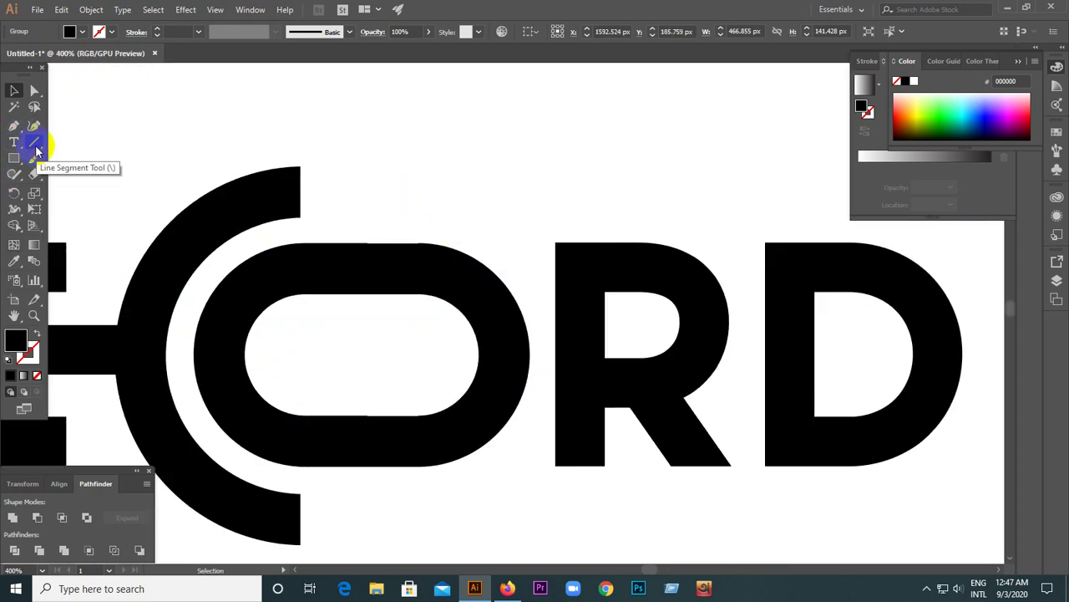
Draw a diagonal line across the O with a 7 pt stroke.
drag(296, 475, 513, 144)
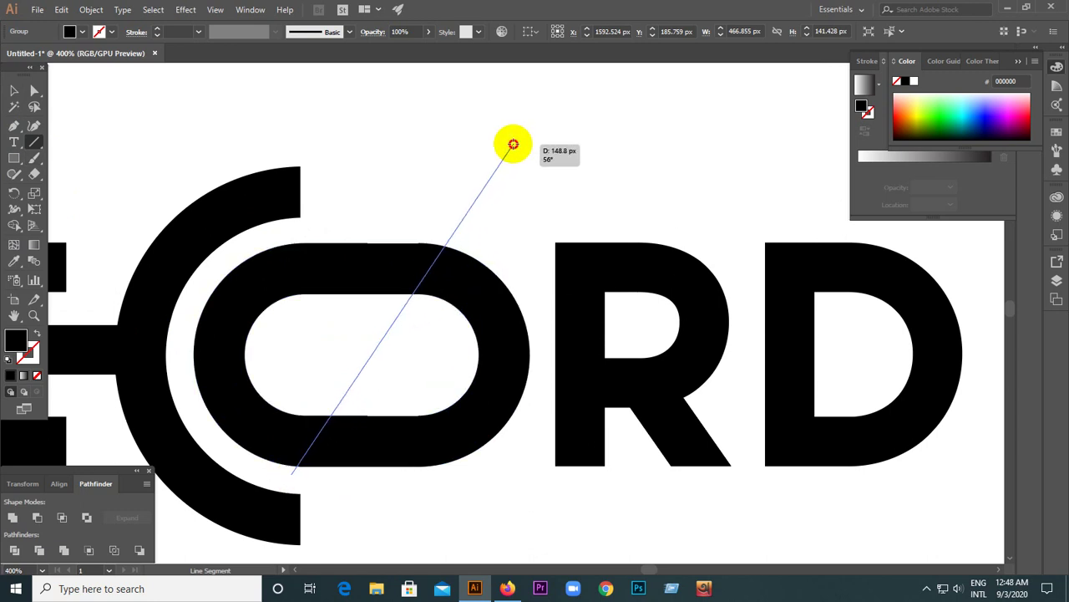
drag(513, 142, 513, 142)
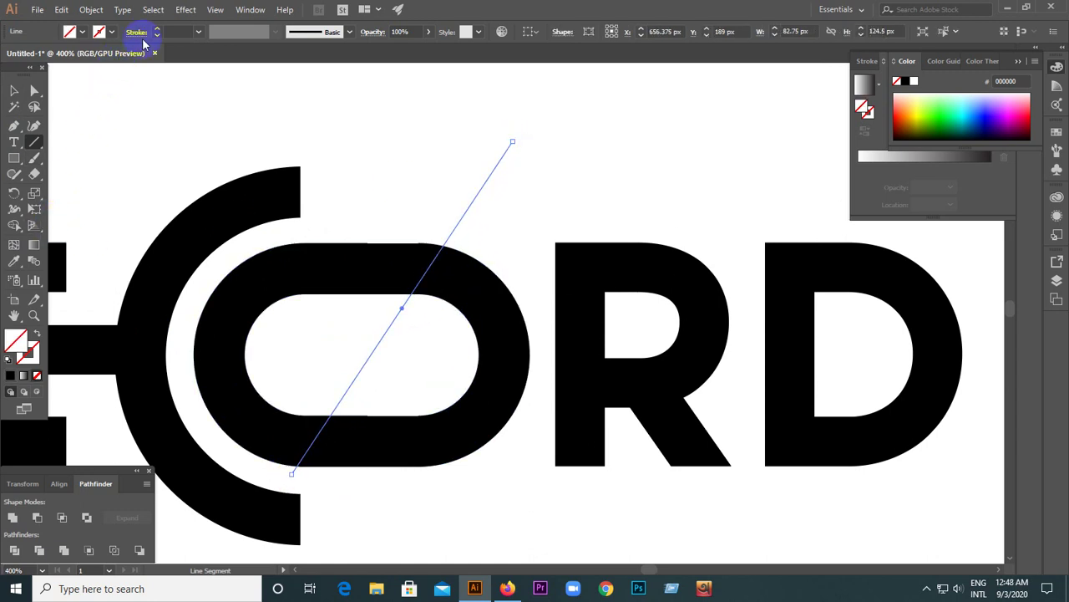
click(157, 29)
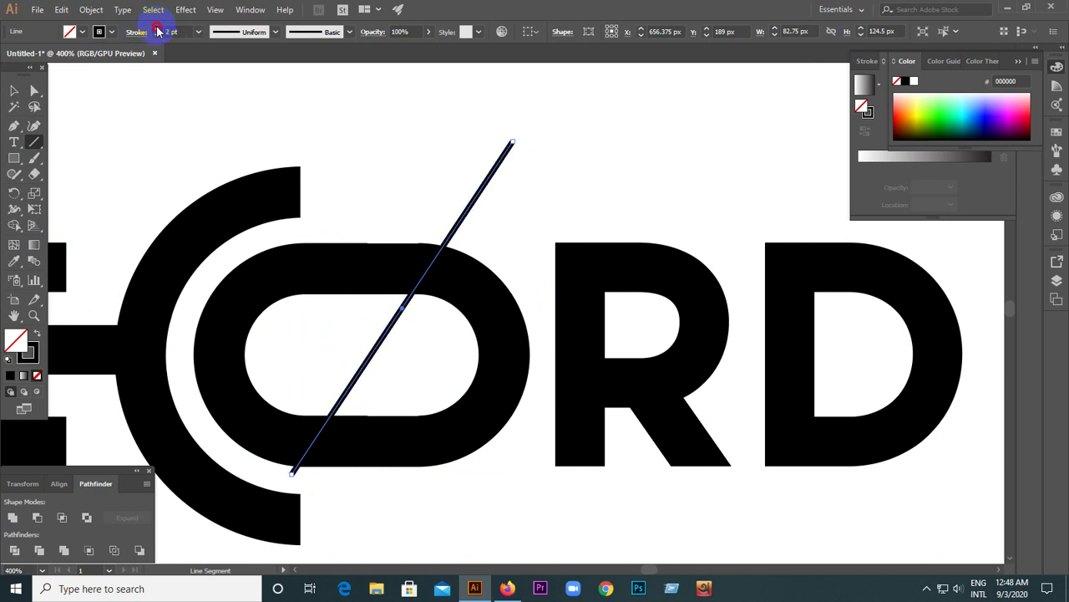
key(Left)
key(Left)
key(Left)
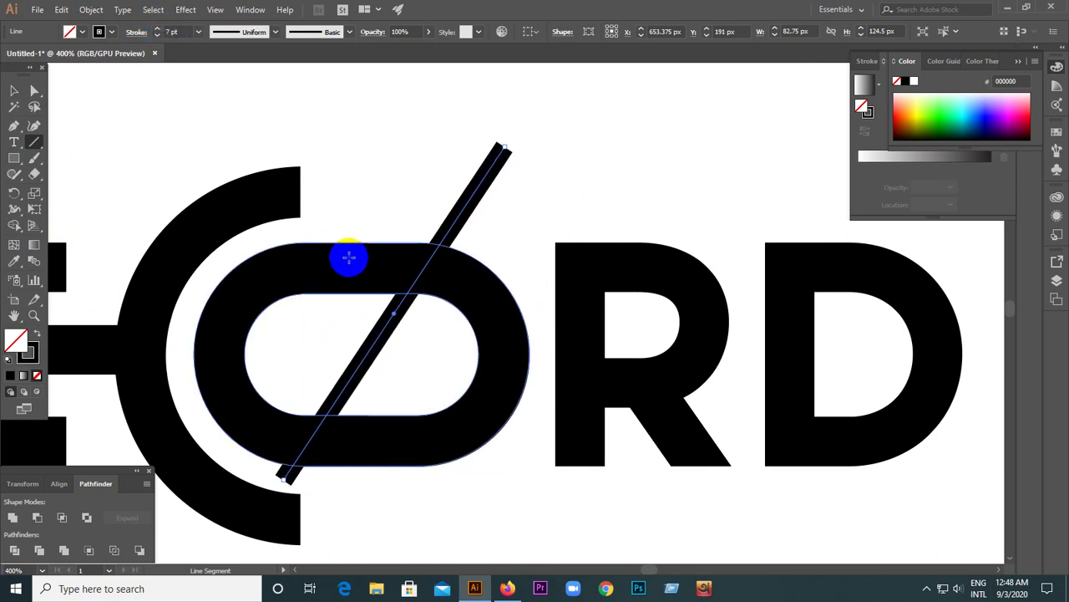
Expand the diagonal line into a filled slanted bar via Object > Expand.
click(90, 10)
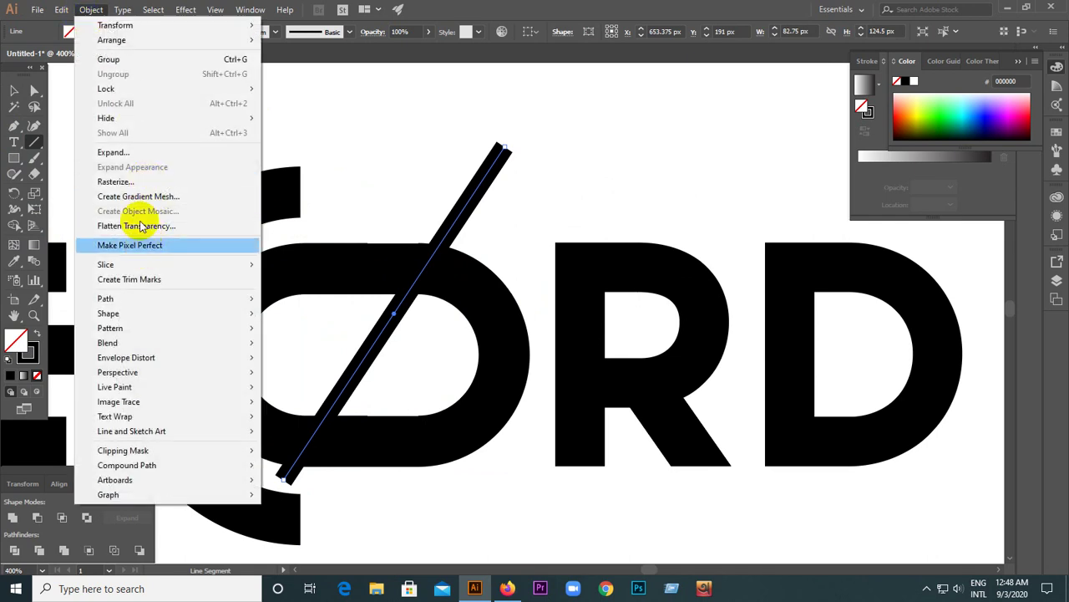
click(138, 150)
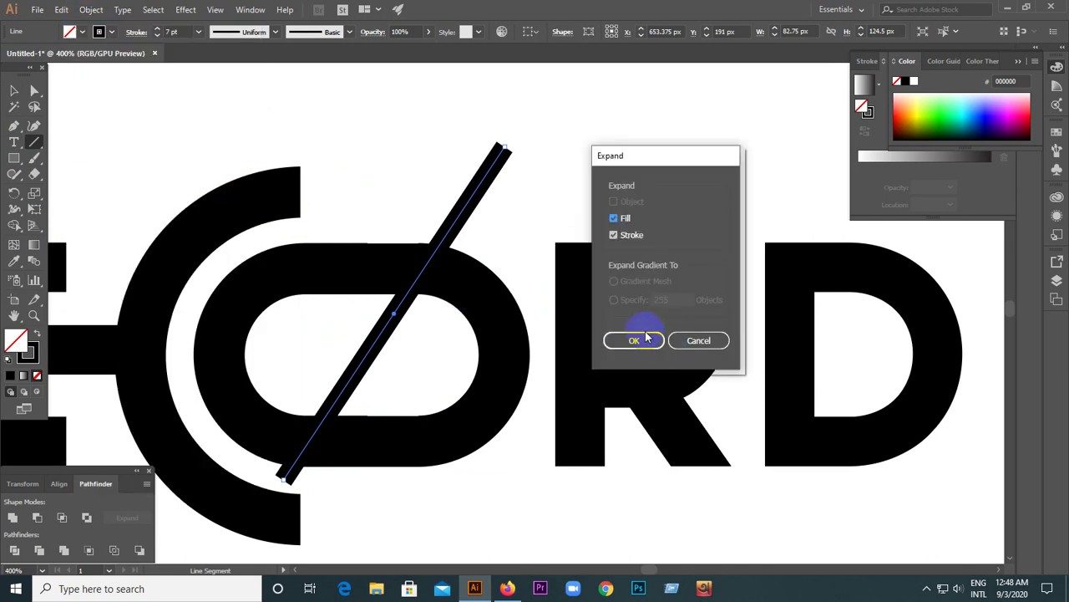
click(635, 341)
click(454, 454)
click(565, 330)
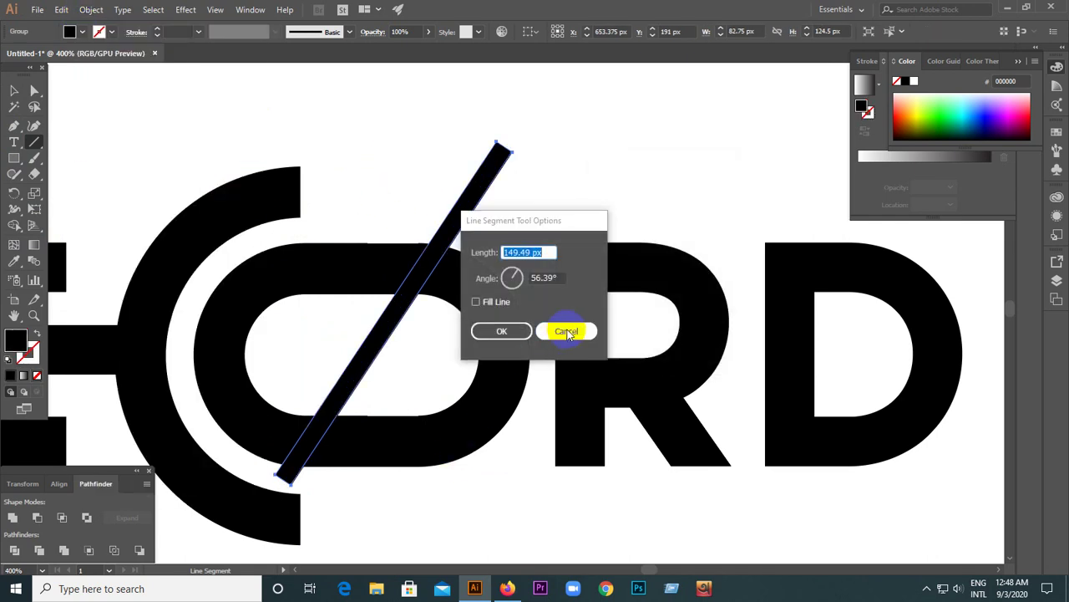
click(13, 90)
click(310, 114)
Divide the lettering along the slanted bar and ungroup the pieces.
click(410, 433)
click(13, 551)
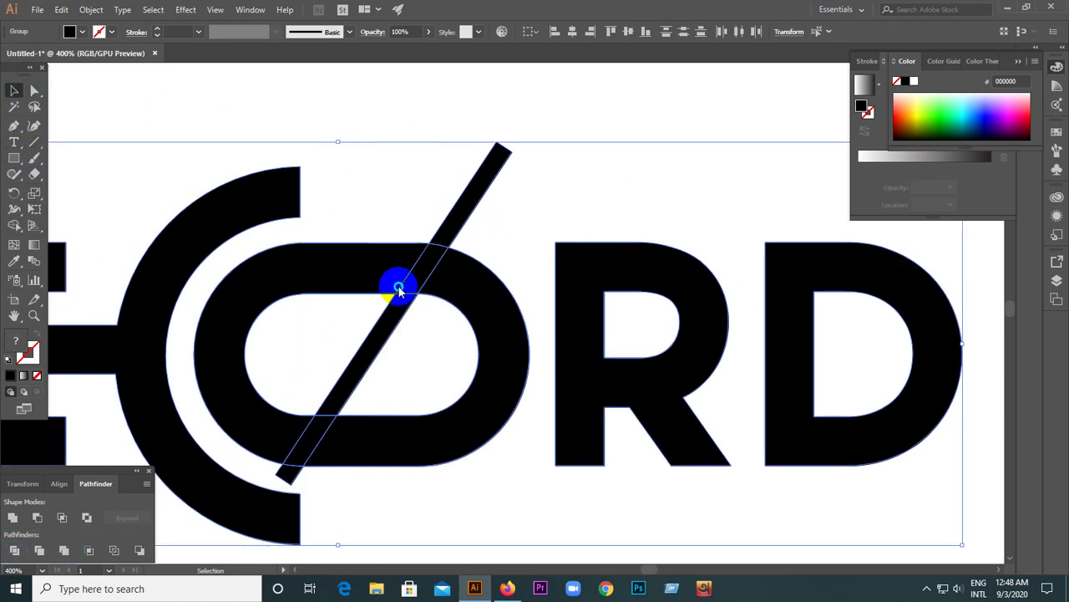
right_click(400, 289)
click(435, 384)
click(425, 527)
Delete every leftover slash piece, including the bit at the O's top.
click(323, 433)
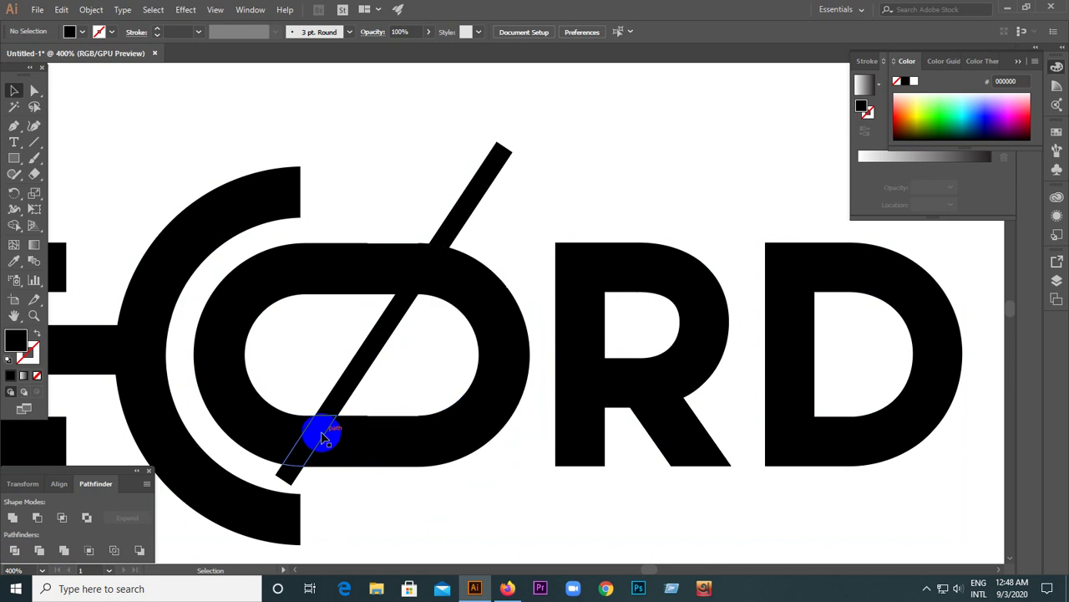
key(Delete)
click(358, 354)
key(Delete)
click(299, 469)
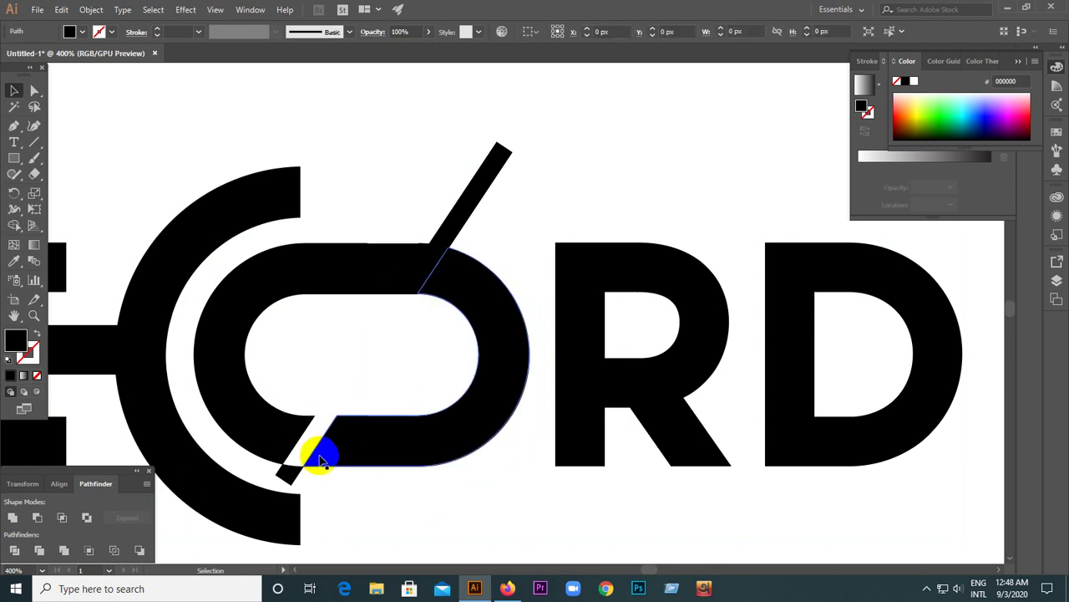
key(Delete)
click(481, 196)
key(Delete)
click(428, 244)
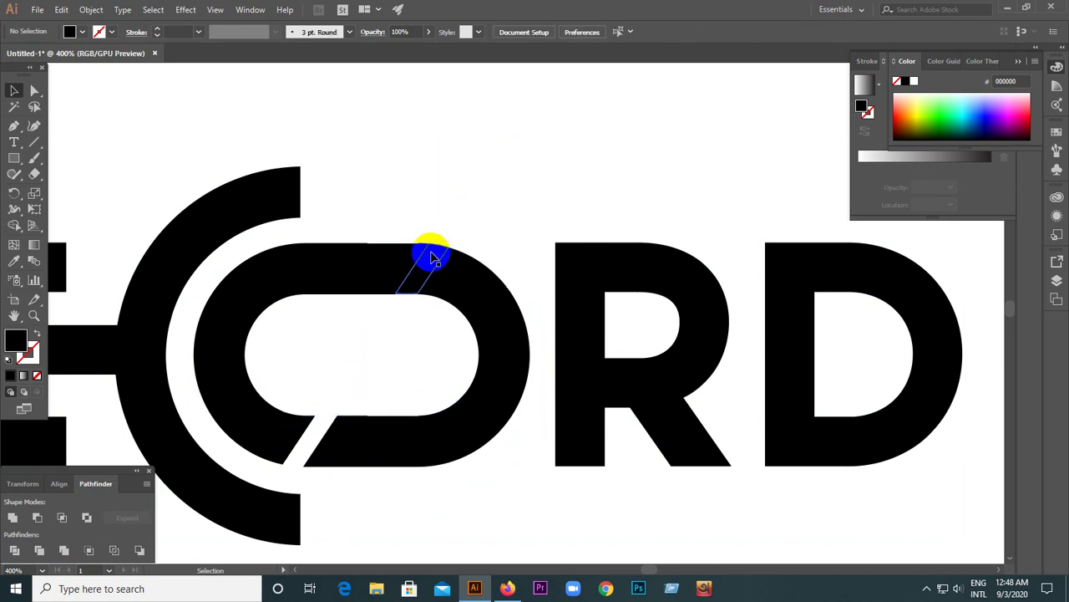
key(Delete)
key(ctrl+0)
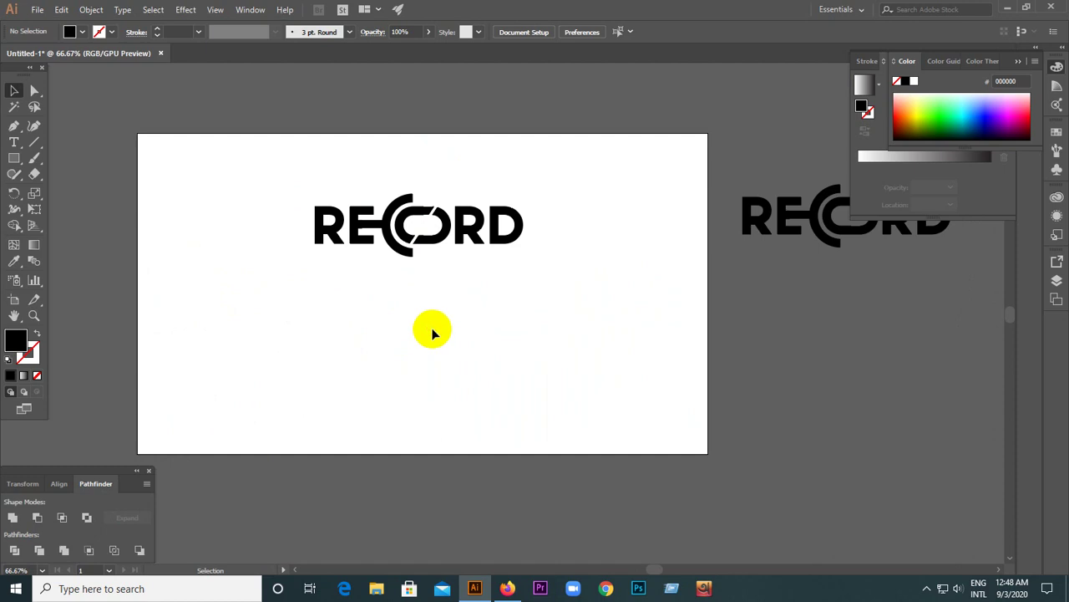
Select the RECORD pieces and the O's inner oval, then clear the selection.
scroll(414, 180, up, 3)
scroll(477, 315, down, 2)
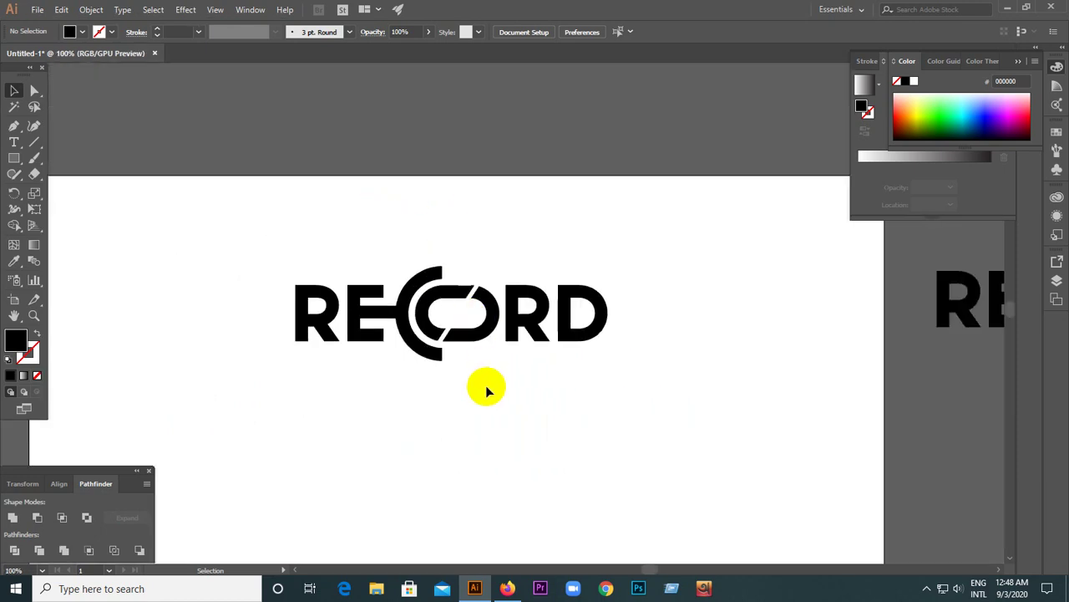
scroll(358, 294, up, 1)
drag(201, 215, 754, 387)
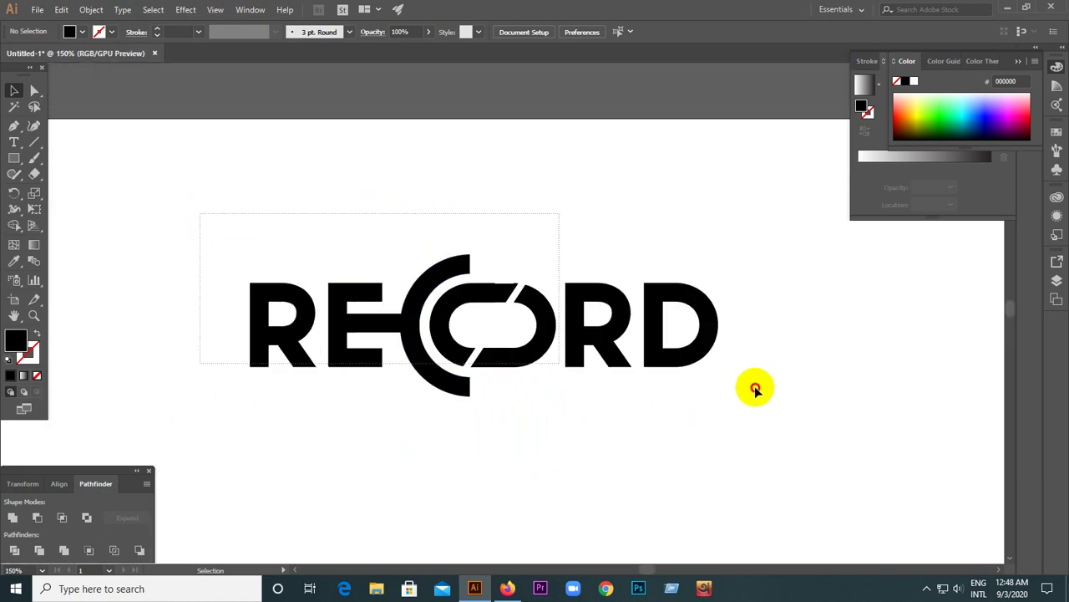
scroll(643, 361, up, 1)
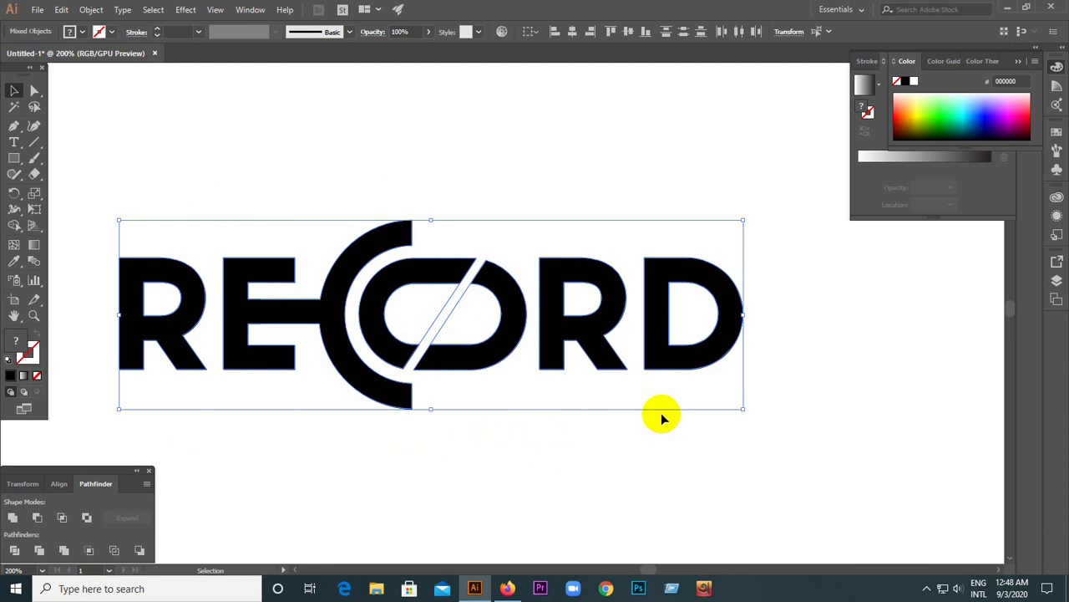
click(661, 413)
scroll(522, 329, up, 1)
click(463, 326)
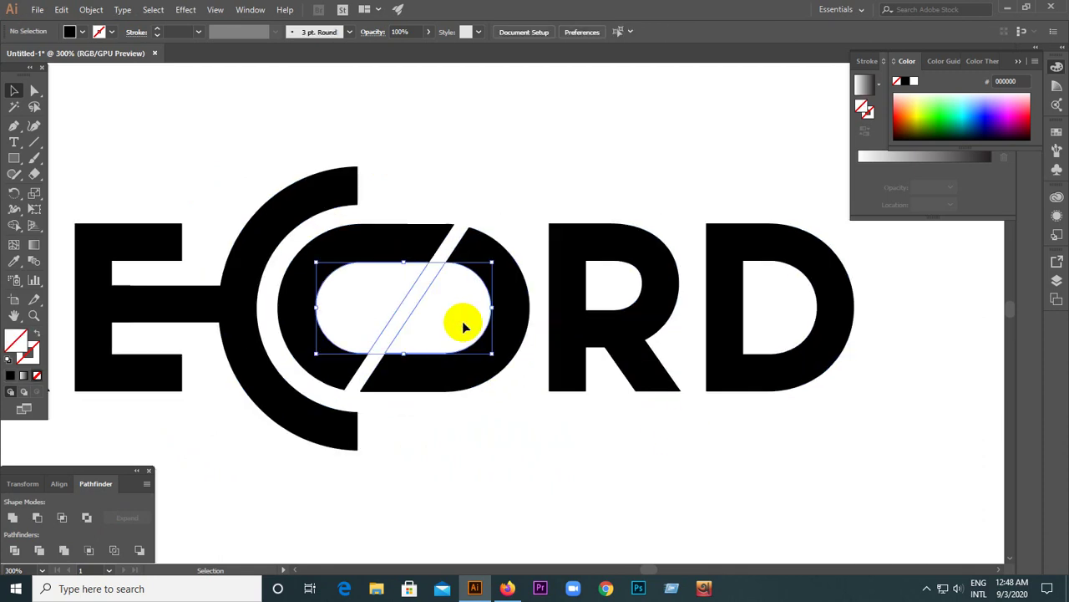
key(ctrl+shift+a)
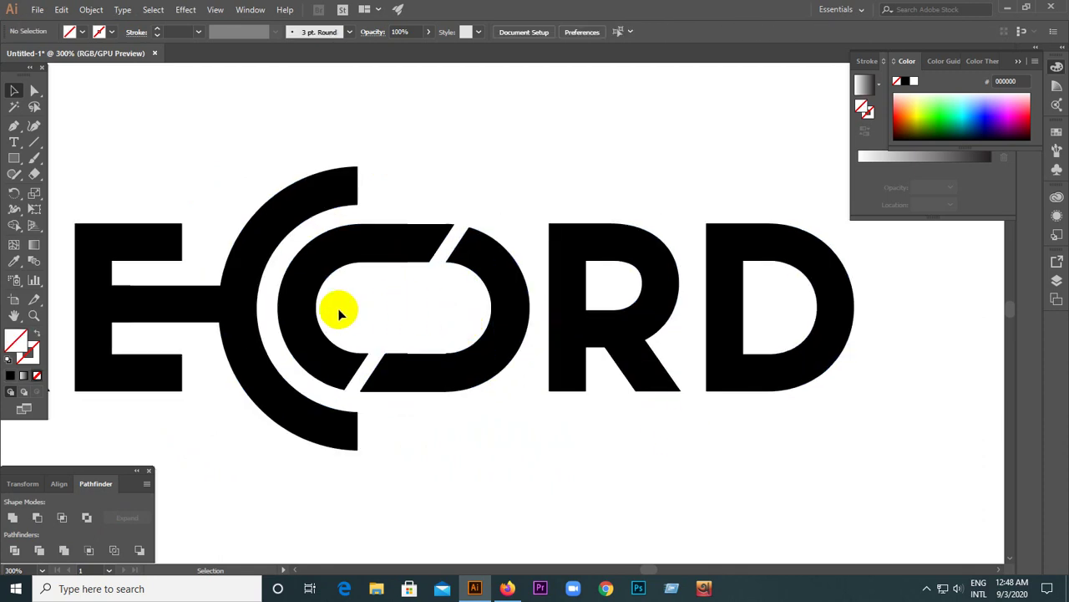
Copy the RECORD wordmark to the right of the artboard.
scroll(338, 314, down, 2)
scroll(422, 269, down, 2)
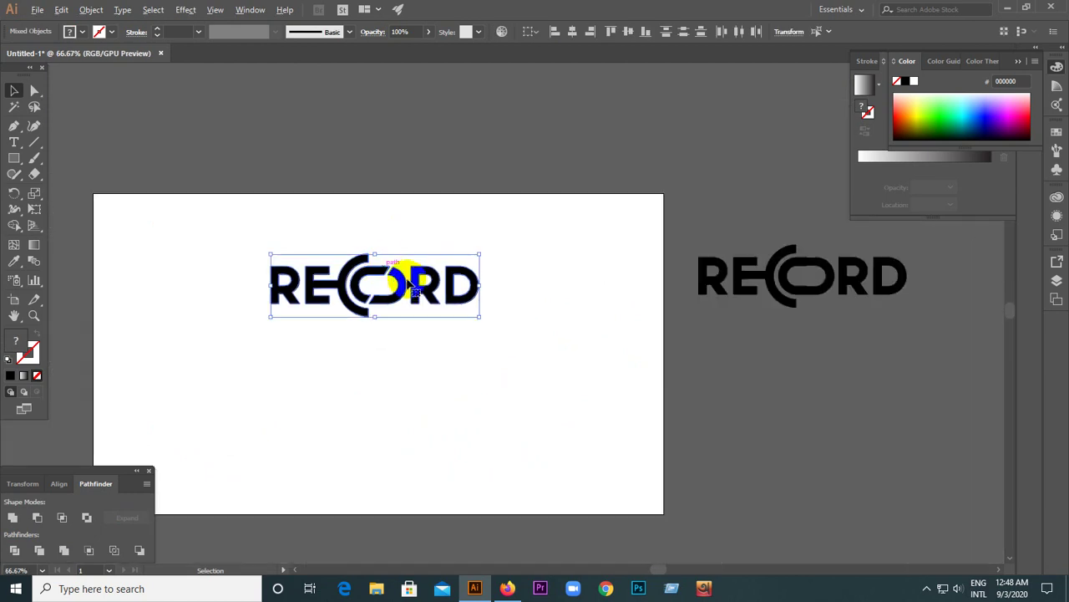
drag(408, 285, 827, 217)
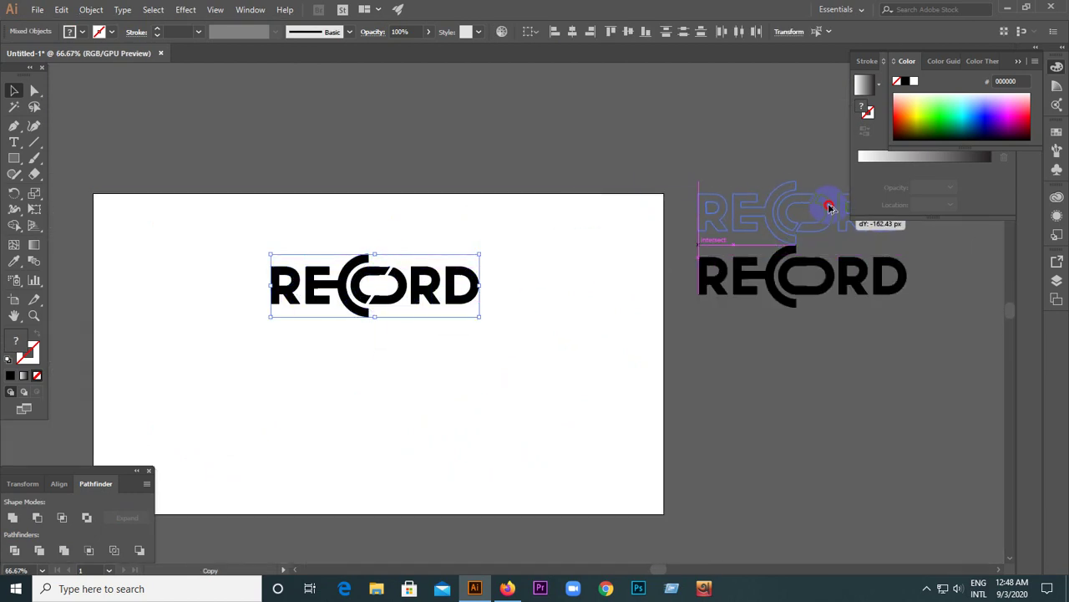
drag(827, 218, 827, 200)
Trial-delete and restore the RECORD artwork on the artboard twice.
scroll(427, 282, up, 2)
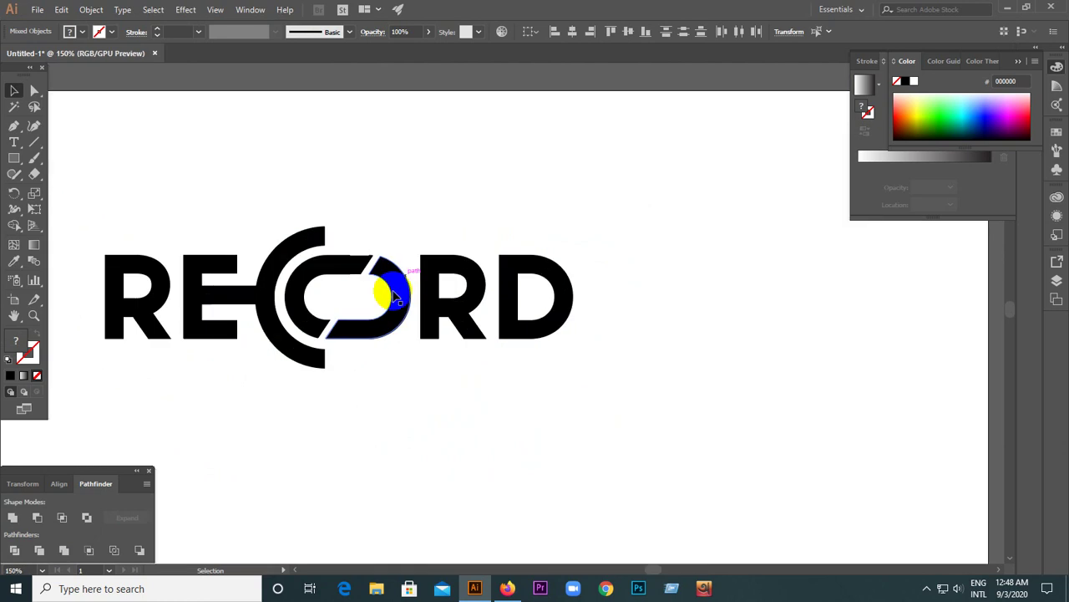
click(396, 297)
scroll(313, 289, down, 1)
scroll(314, 288, down, 1)
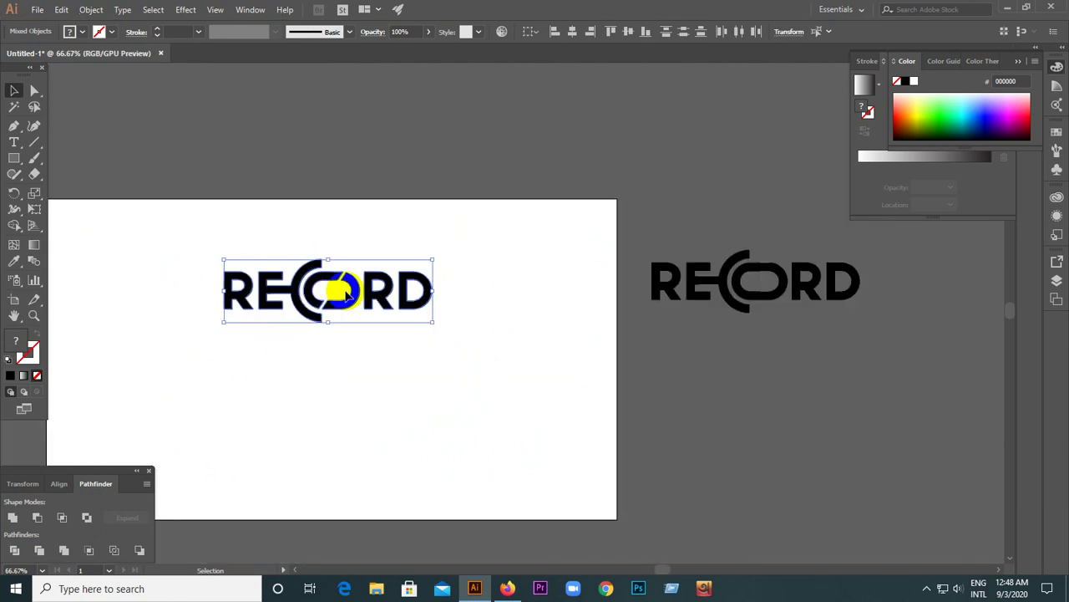
key(Delete)
key(ctrl+z)
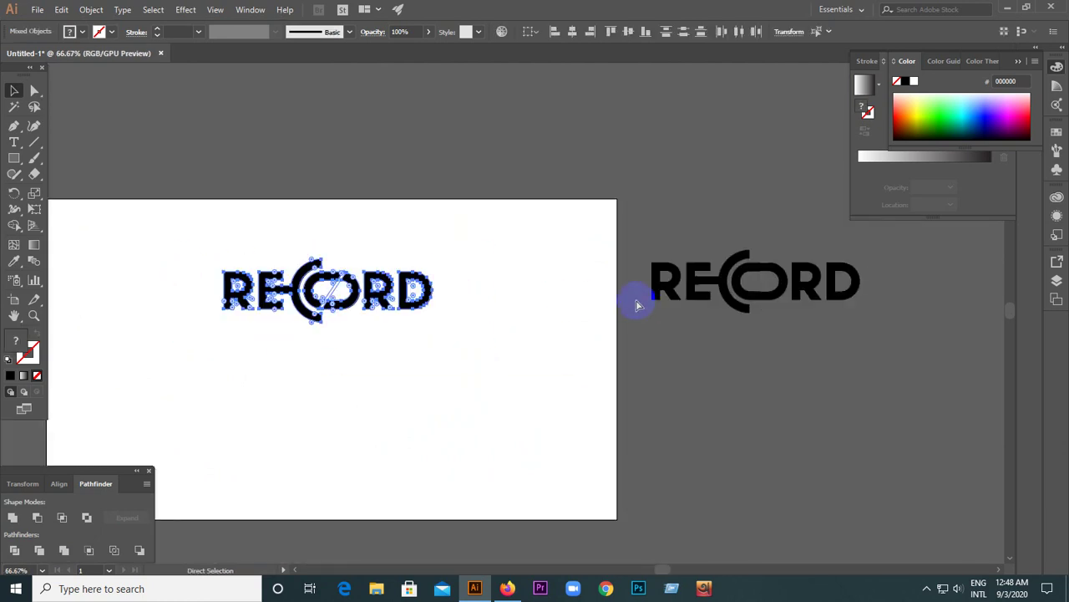
key(Delete)
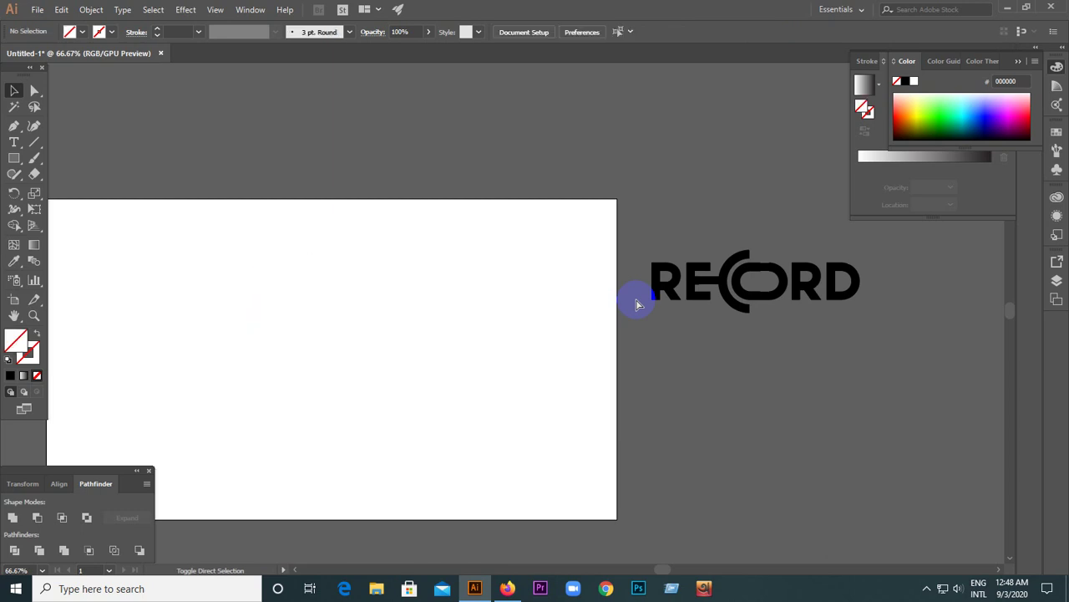
key(ctrl+z)
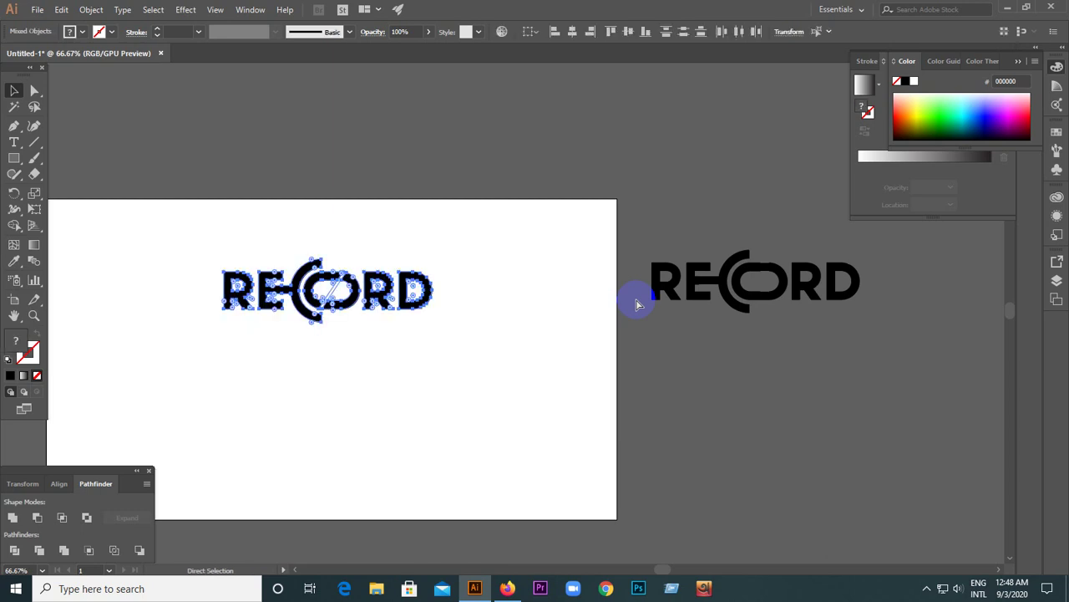
click(527, 346)
click(227, 283)
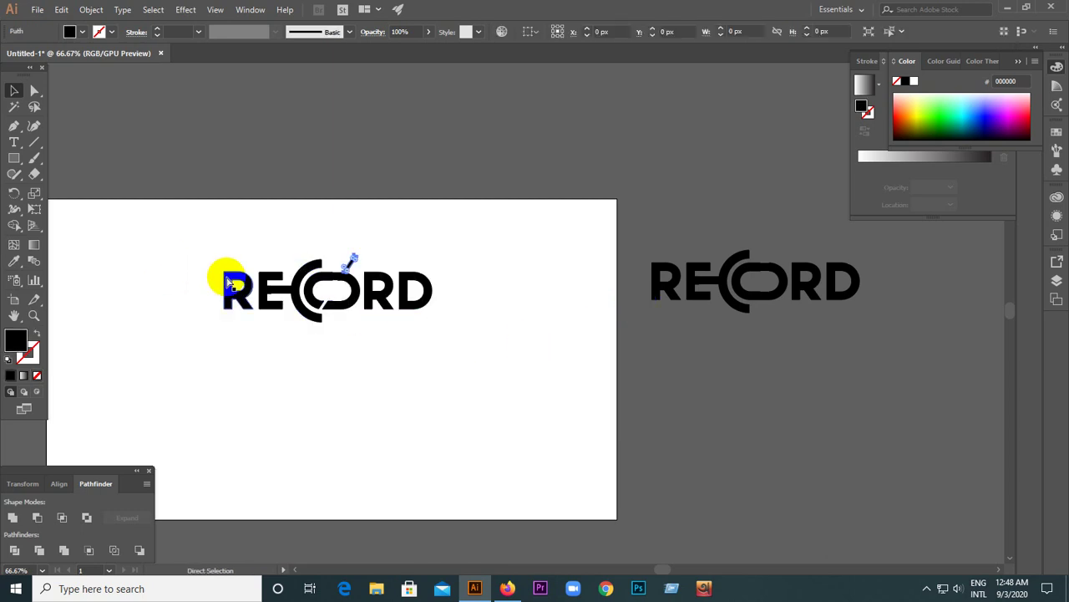
key(ctrl+shift+a)
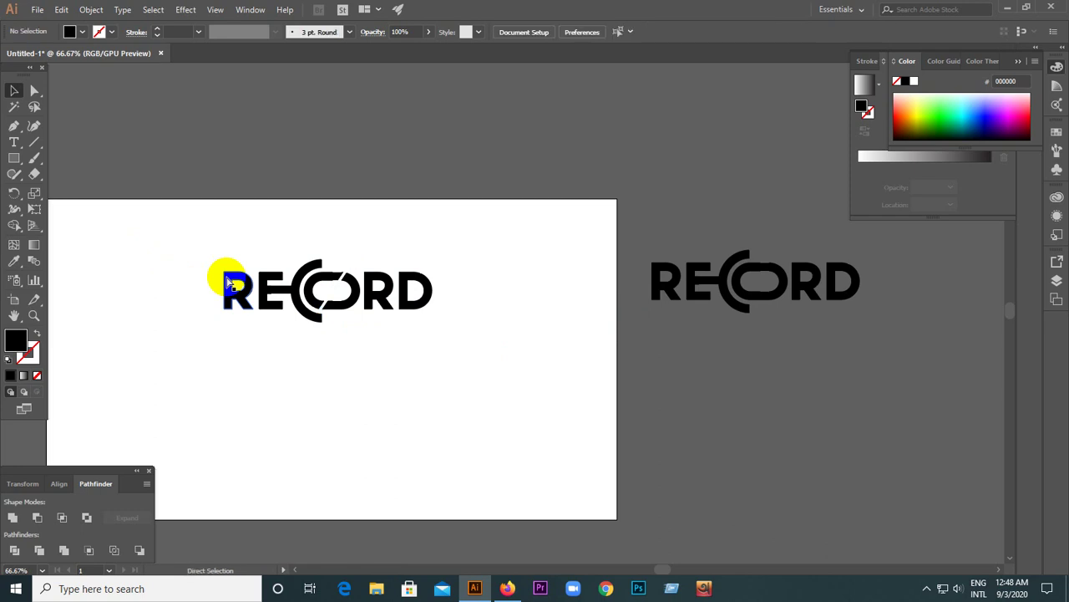
Copy RECORD beside the artboard, bring a draft copy back on, and delete the older one.
drag(194, 251, 512, 329)
drag(409, 298, 796, 223)
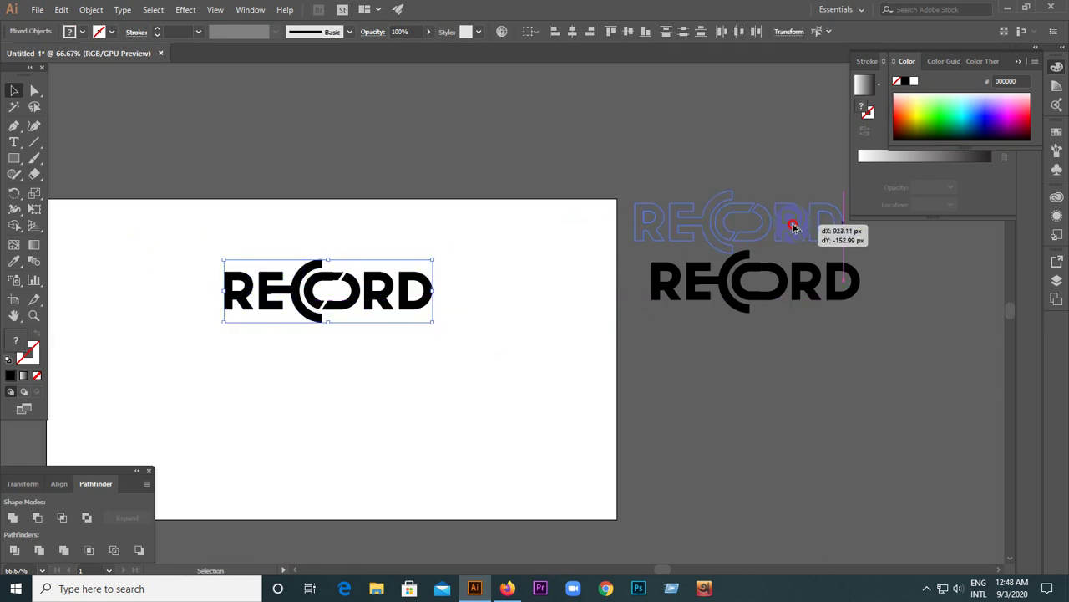
click(714, 387)
click(658, 279)
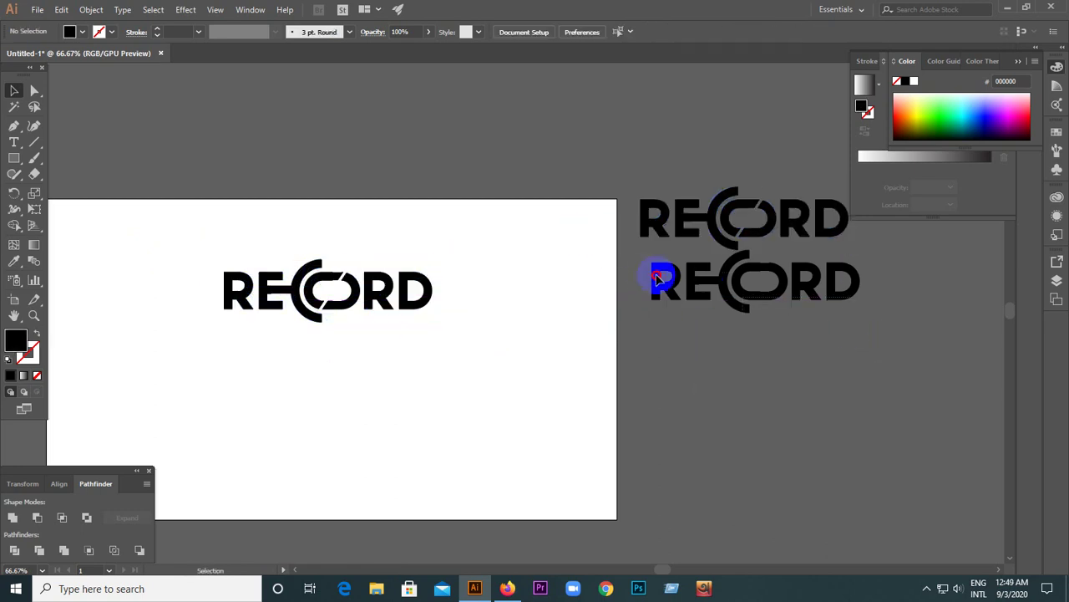
drag(746, 284, 300, 371)
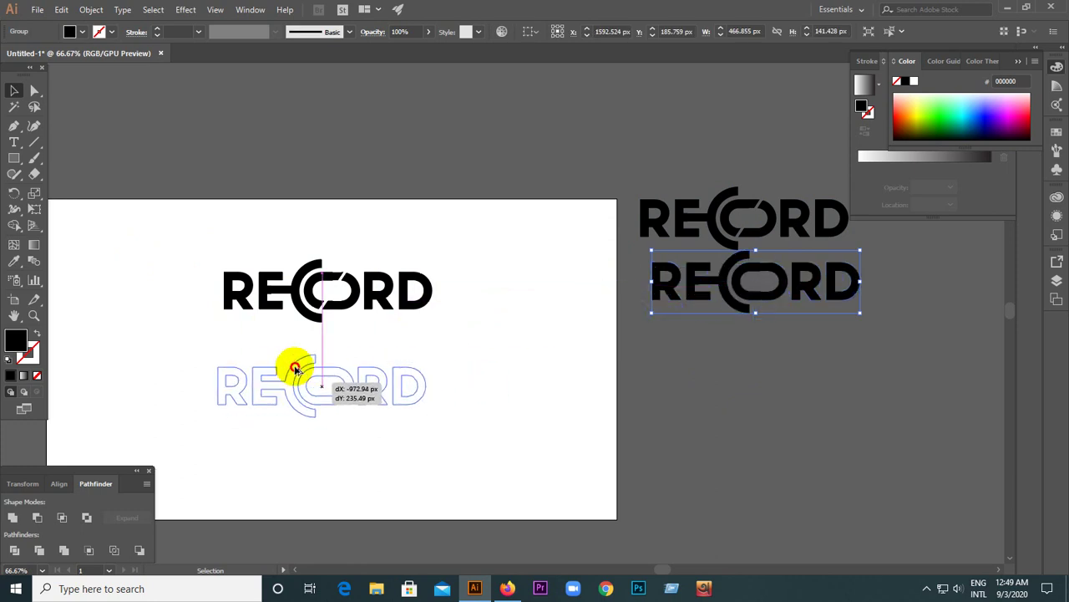
drag(178, 253, 449, 297)
key(Delete)
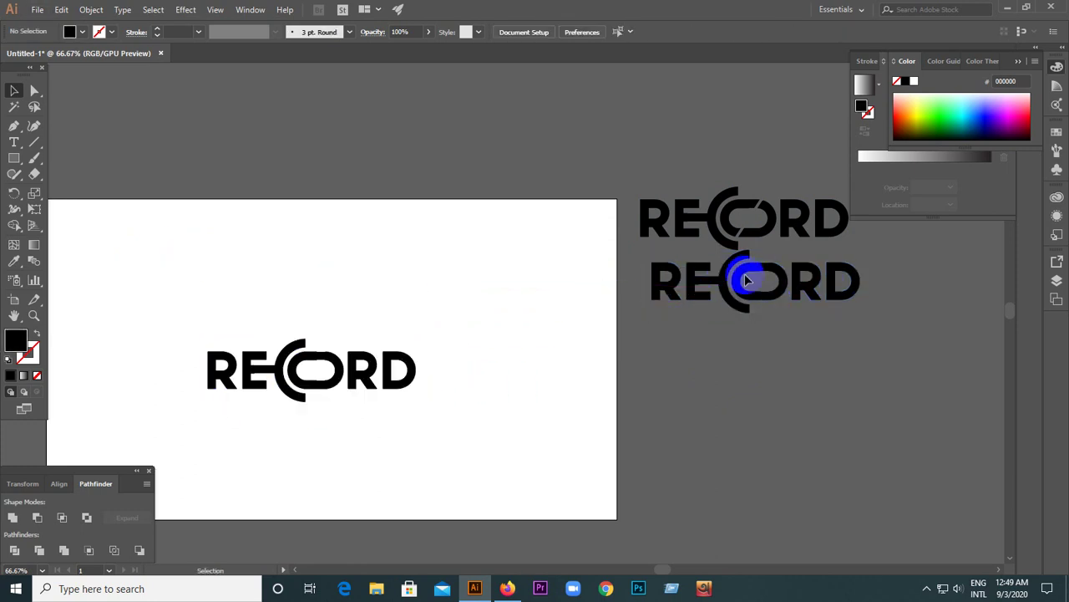
alt+scroll(282, 370, up, 4)
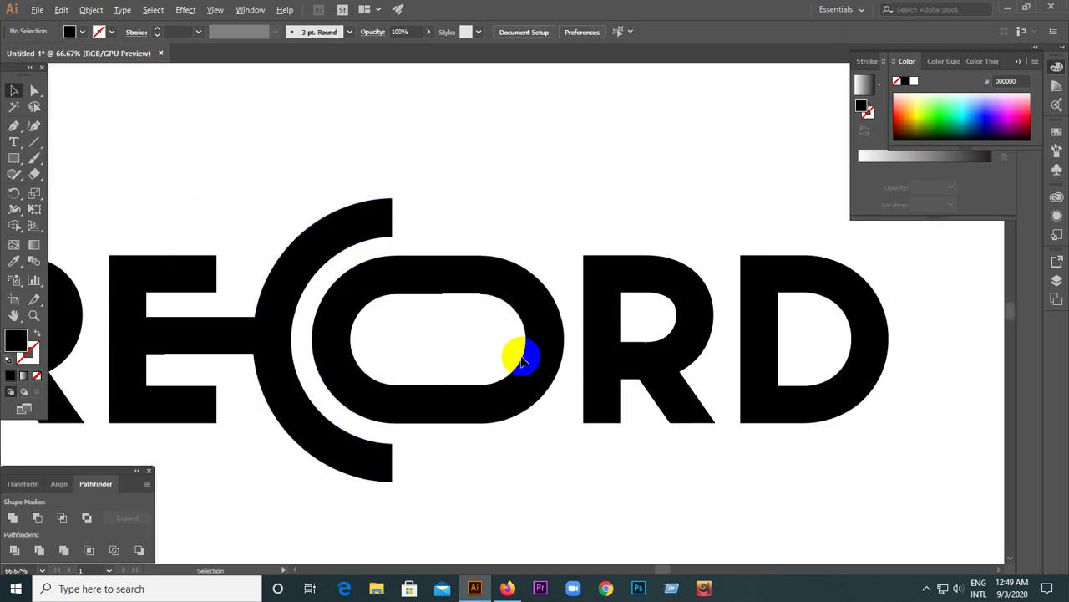
Draw two horizontal lines across the D's stem near its top.
alt+scroll(412, 278, down, 1)
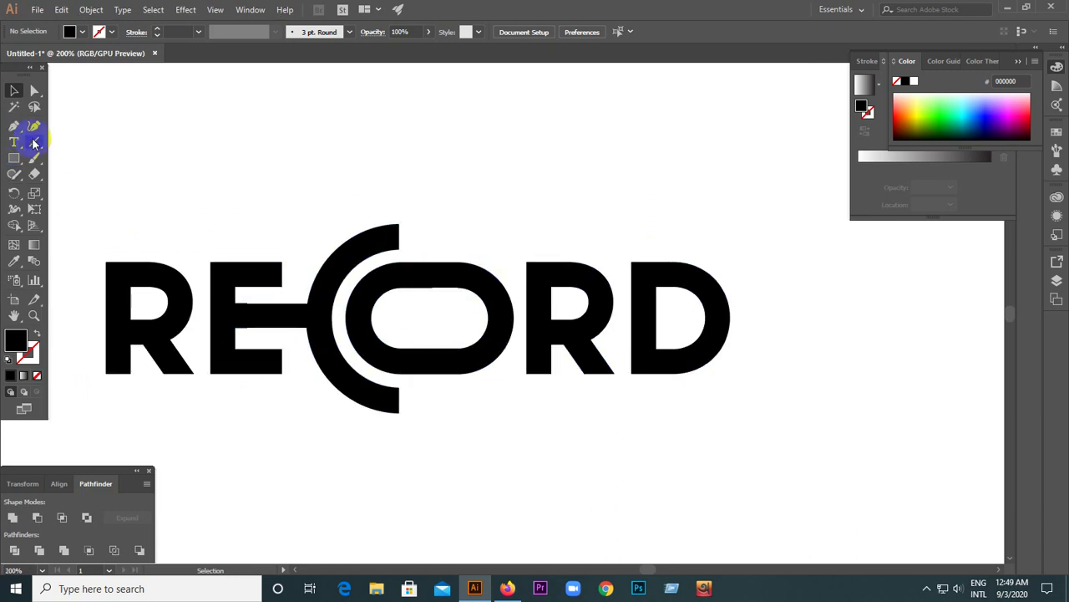
click(33, 144)
alt+scroll(656, 282, up, 2)
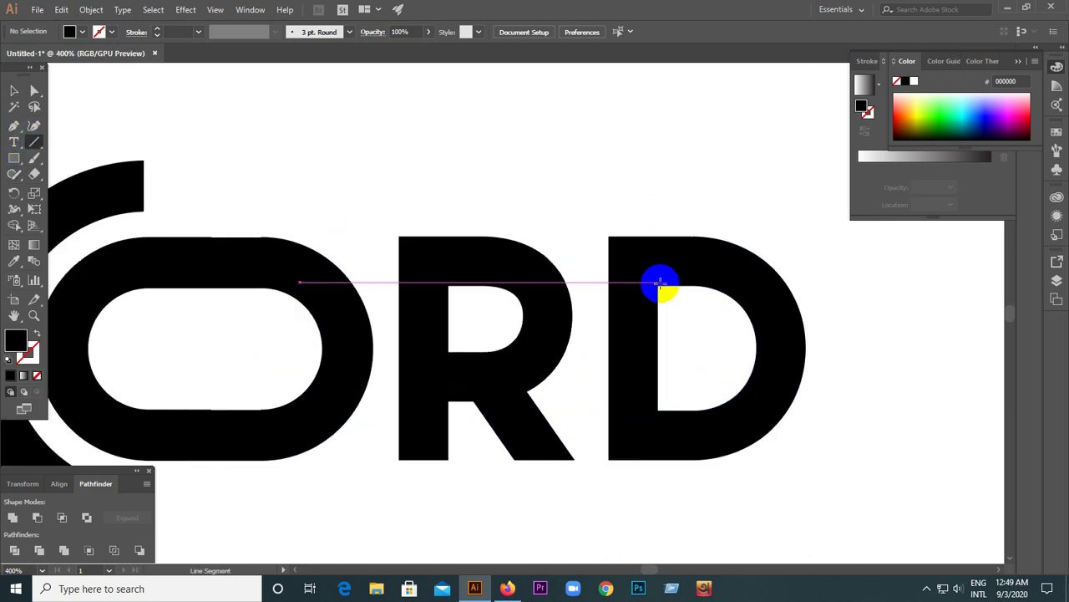
drag(660, 284, 581, 285)
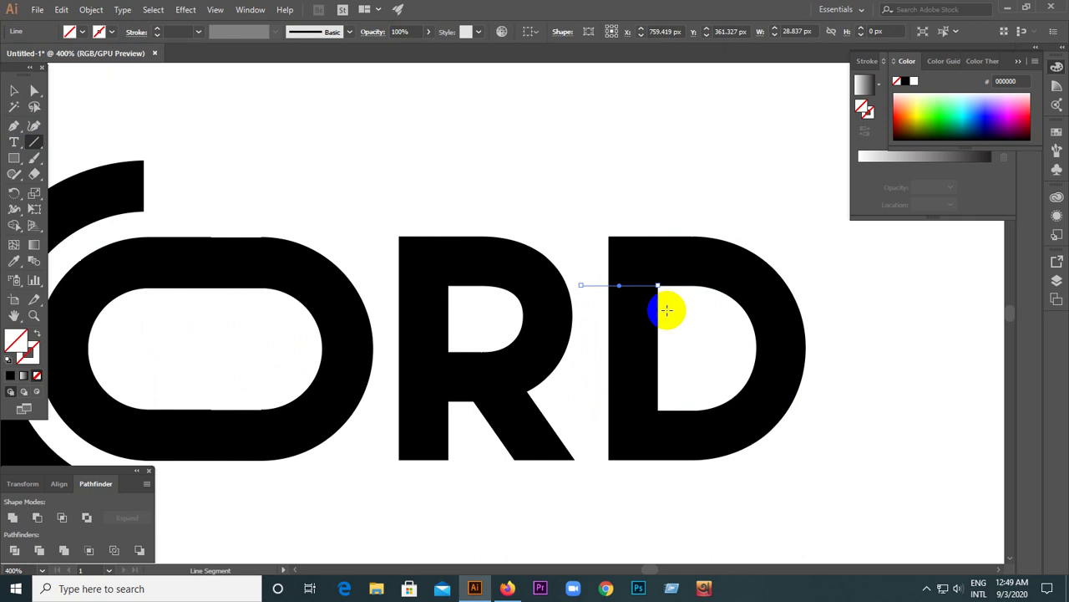
drag(663, 314, 590, 312)
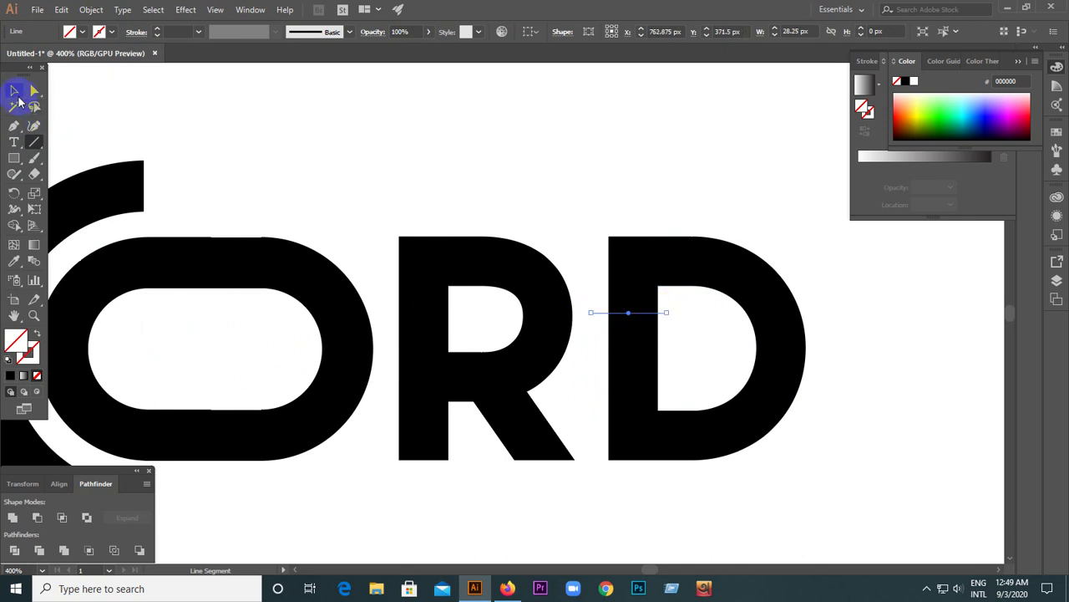
Divide the letters by the lines, ungroup, and delete the sliver from the D stem.
click(14, 91)
drag(652, 353, 32, 429)
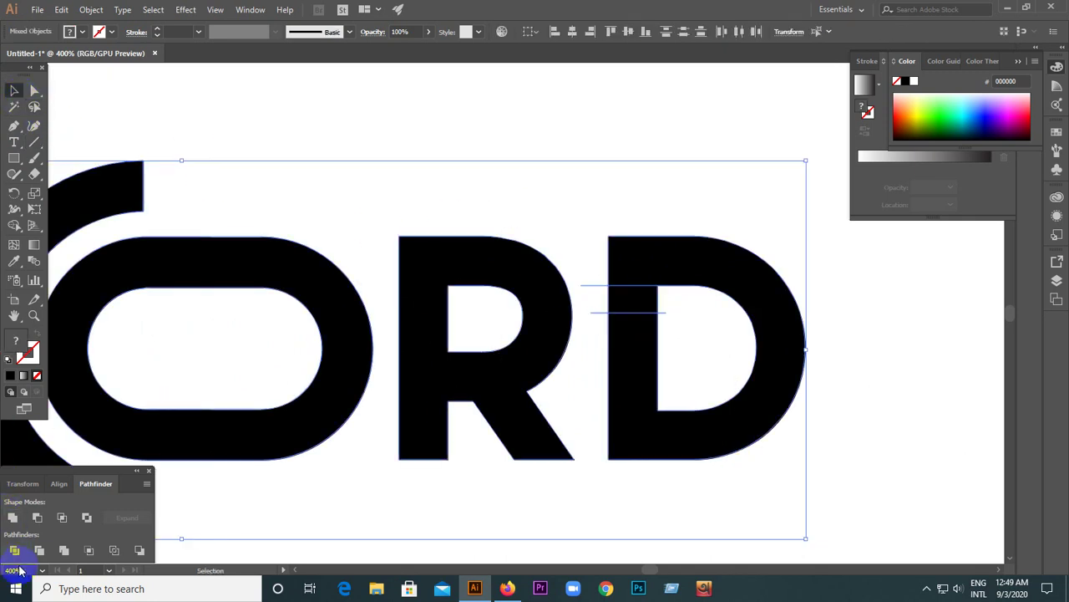
right_click(550, 257)
click(597, 353)
click(650, 303)
key(Delete)
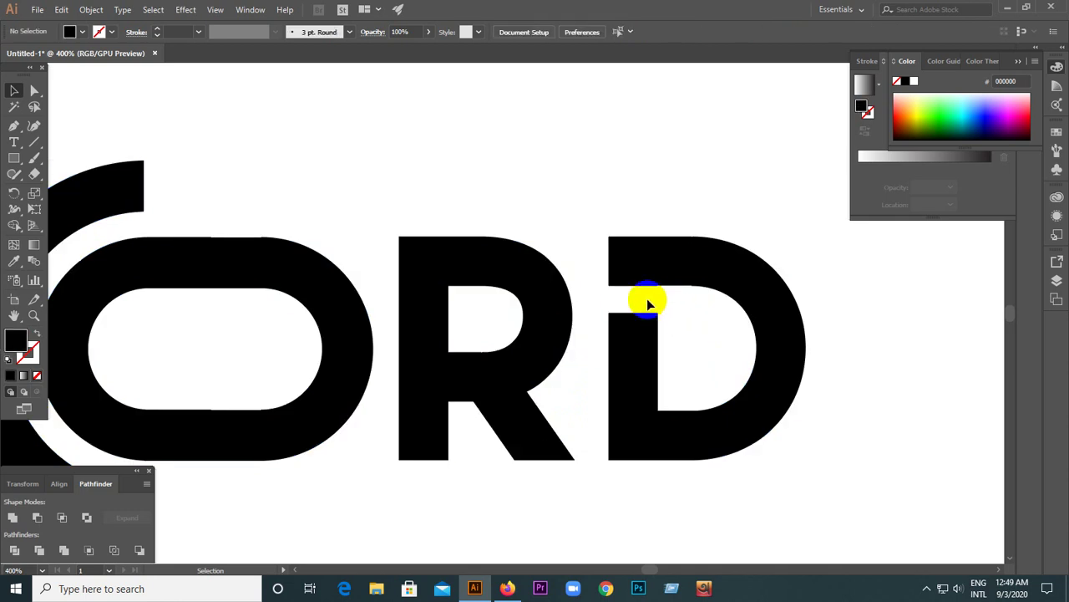
key(ctrl+0)
Zoom back in and select the whole notched RECORD artwork.
key(ctrl+plus)
key(ctrl+plus)
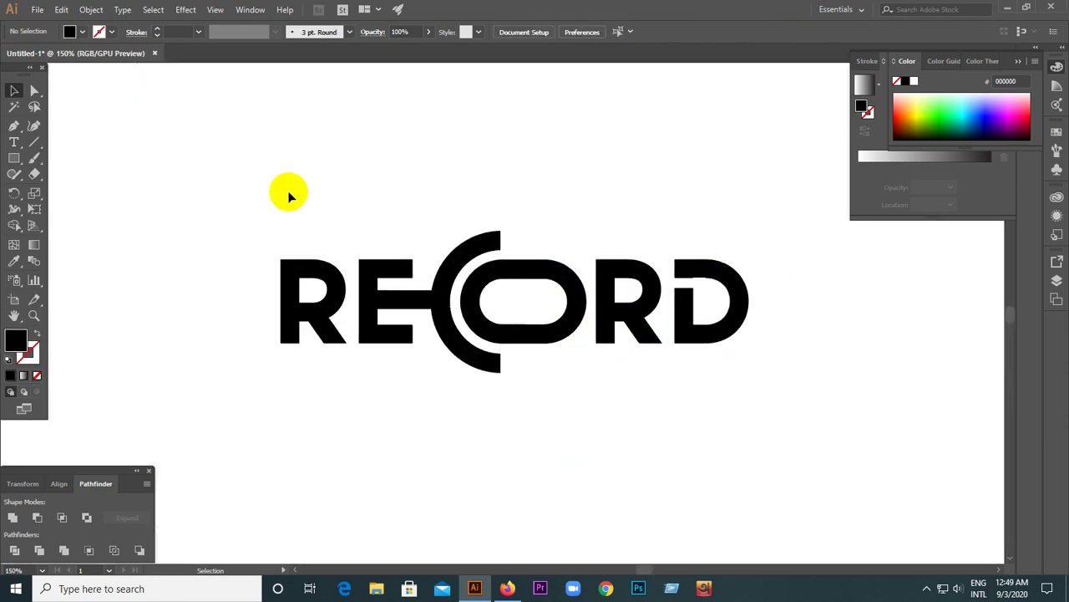
scroll(288, 196, down, 2)
scroll(409, 255, down, 1)
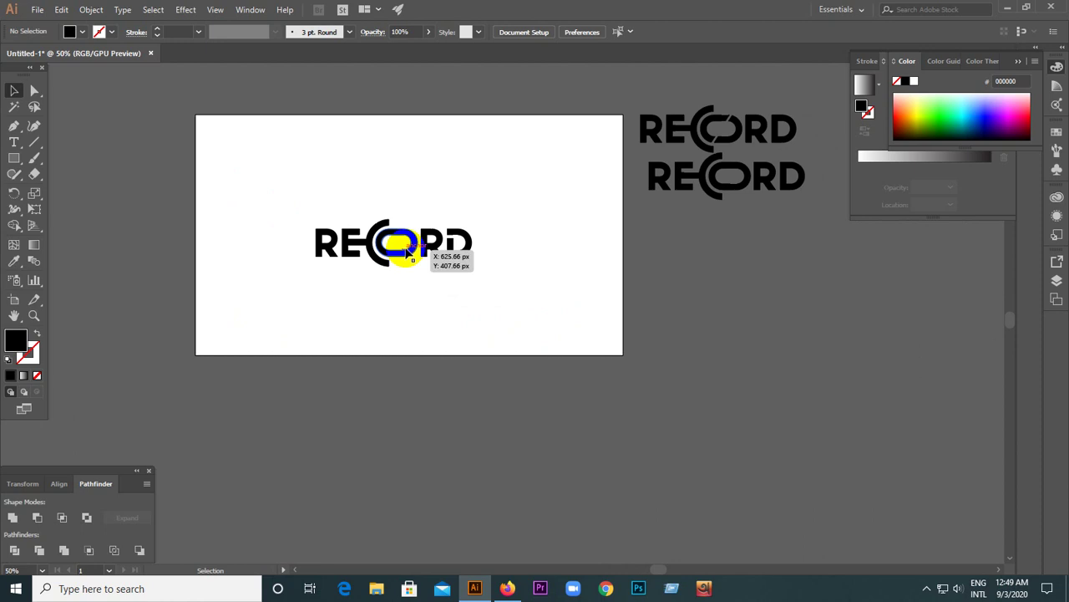
scroll(406, 251, up, 1)
click(322, 252)
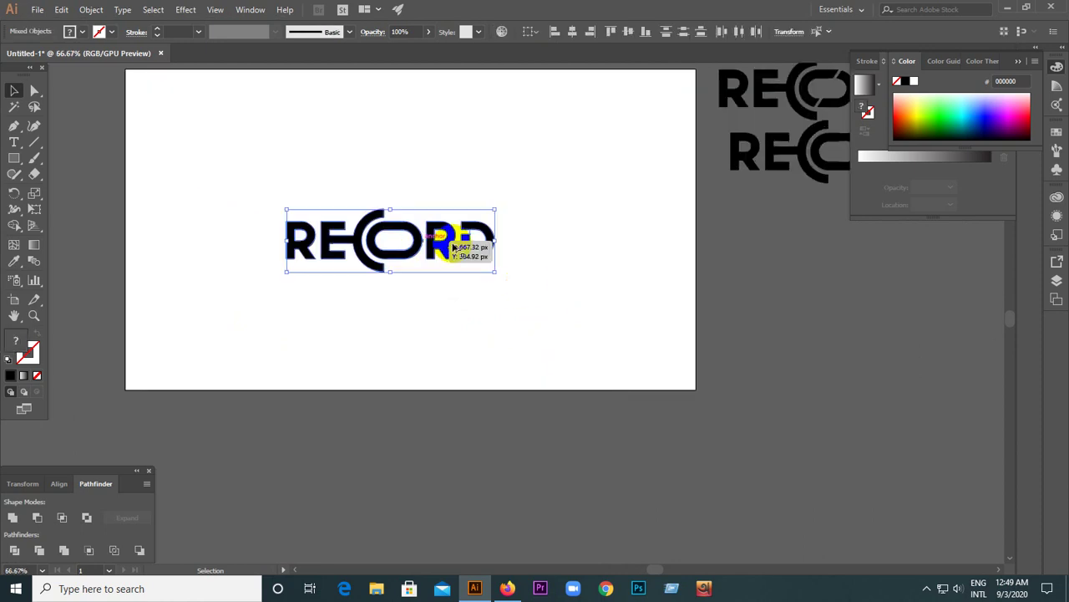
scroll(473, 226, up, 5)
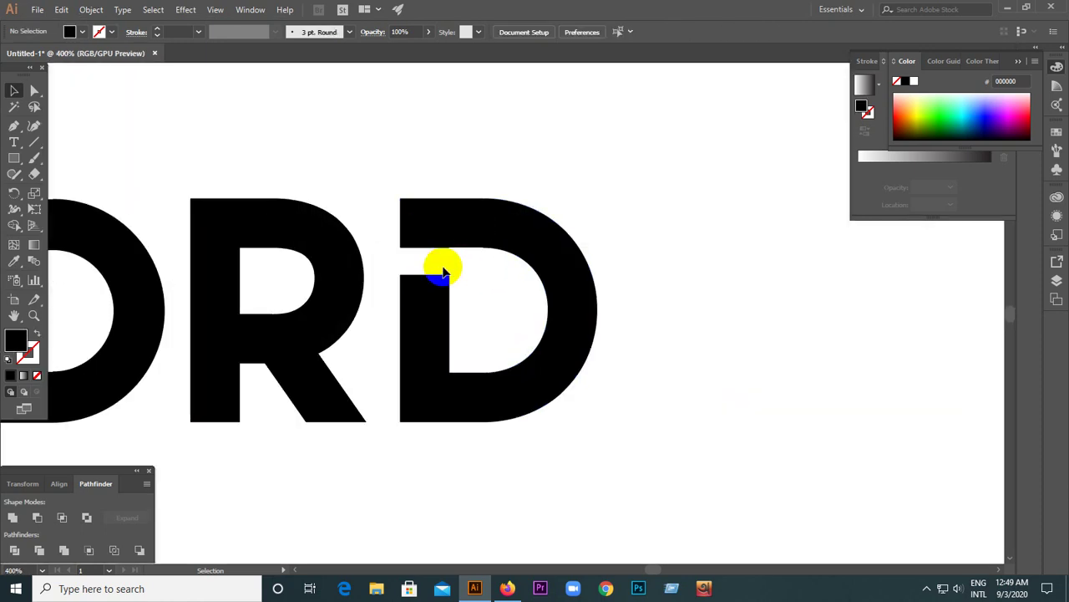
click(470, 273)
key(ctrl+shift+a)
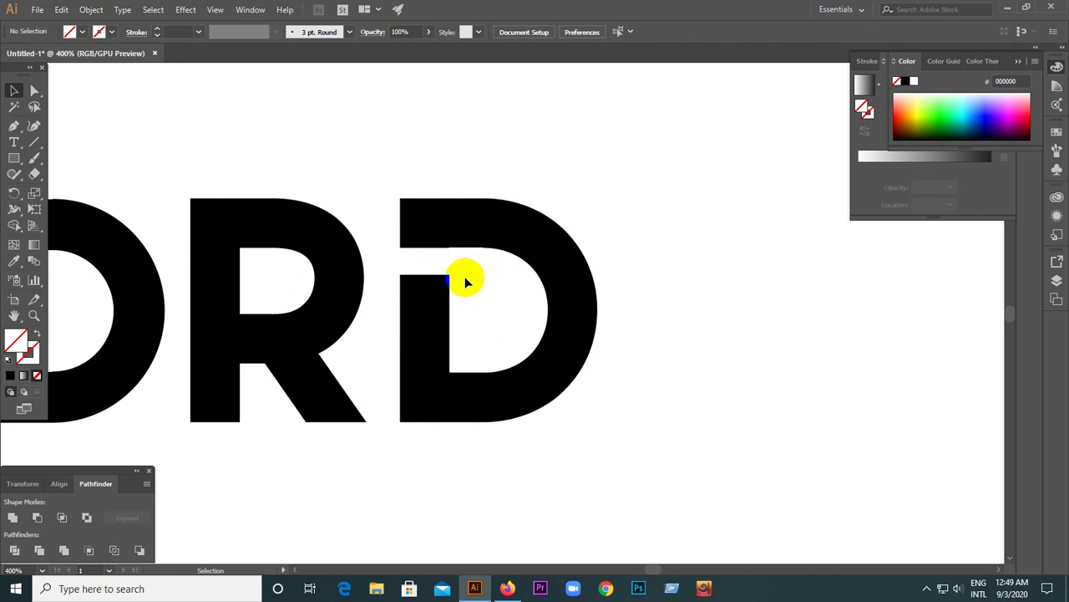
scroll(568, 257, down, 3)
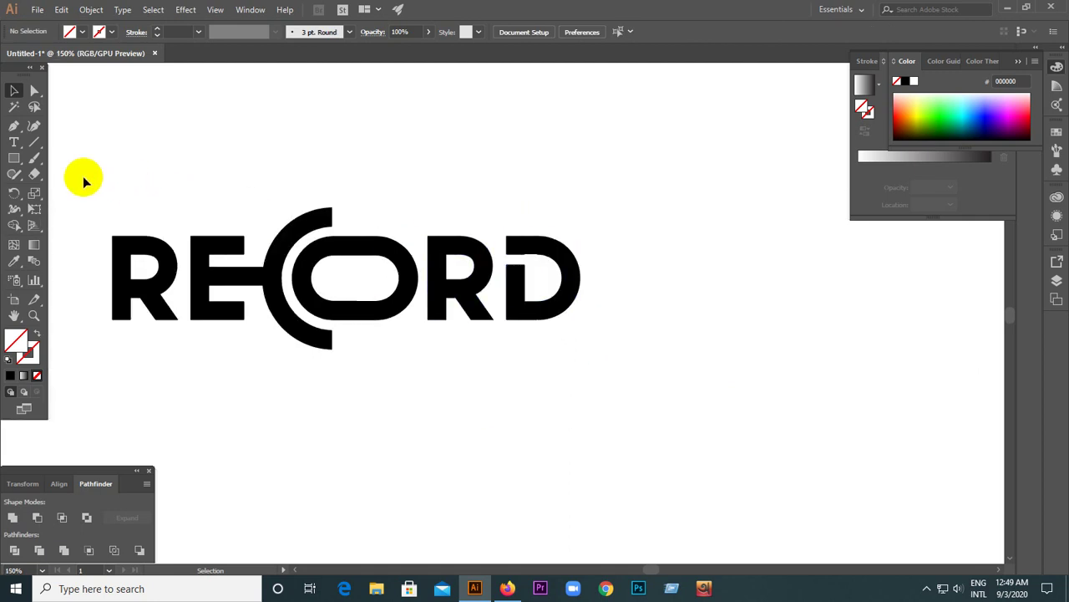
drag(84, 175, 716, 337)
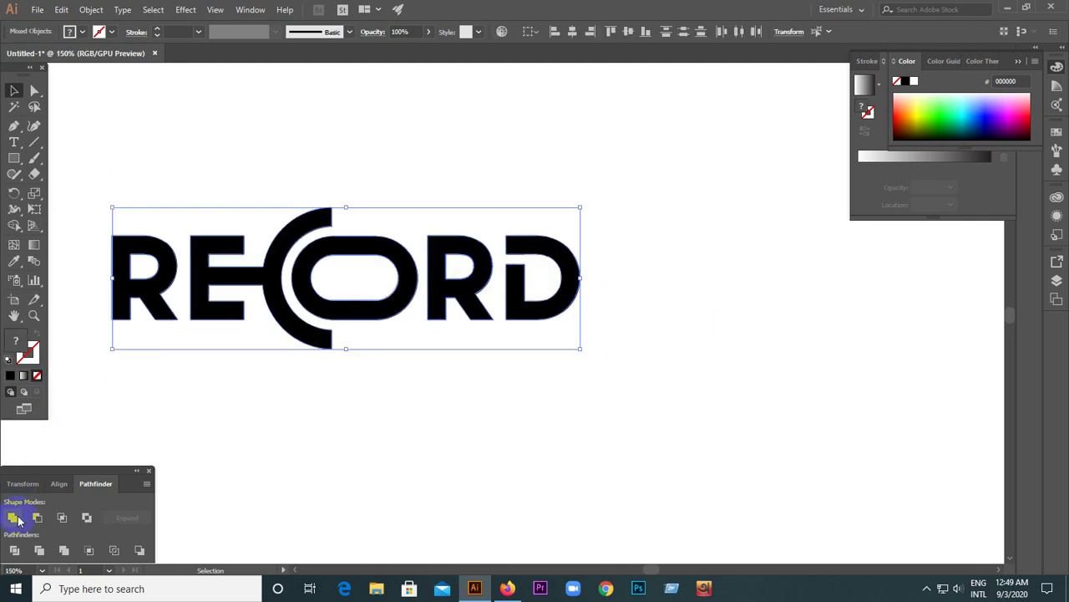
Fill the RECORD wordmark with a dark navy colour from the Color Picker.
click(382, 298)
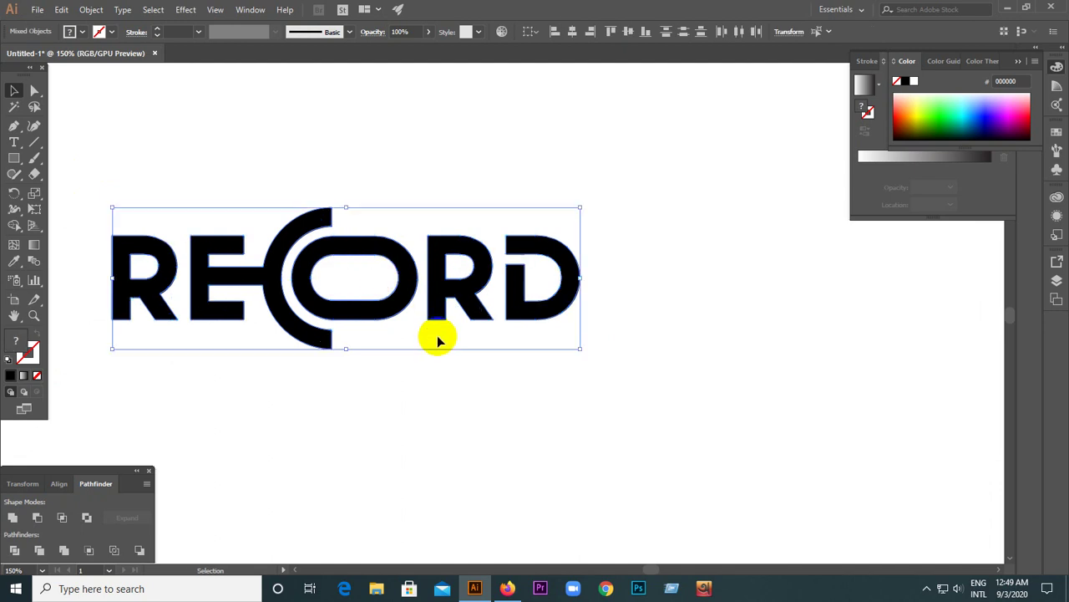
click(36, 377)
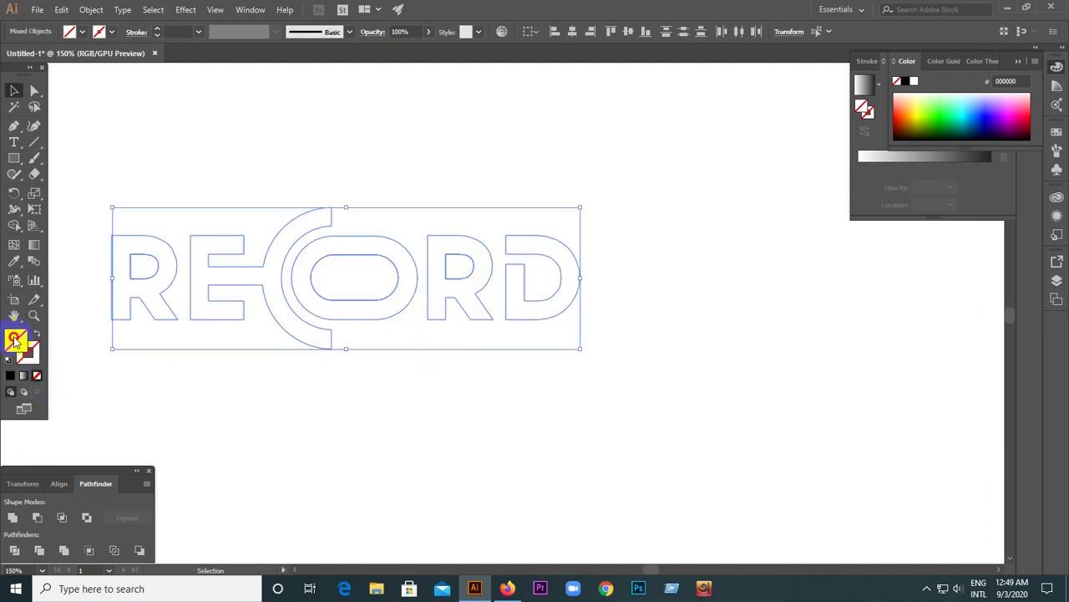
double_click(15, 341)
click(795, 351)
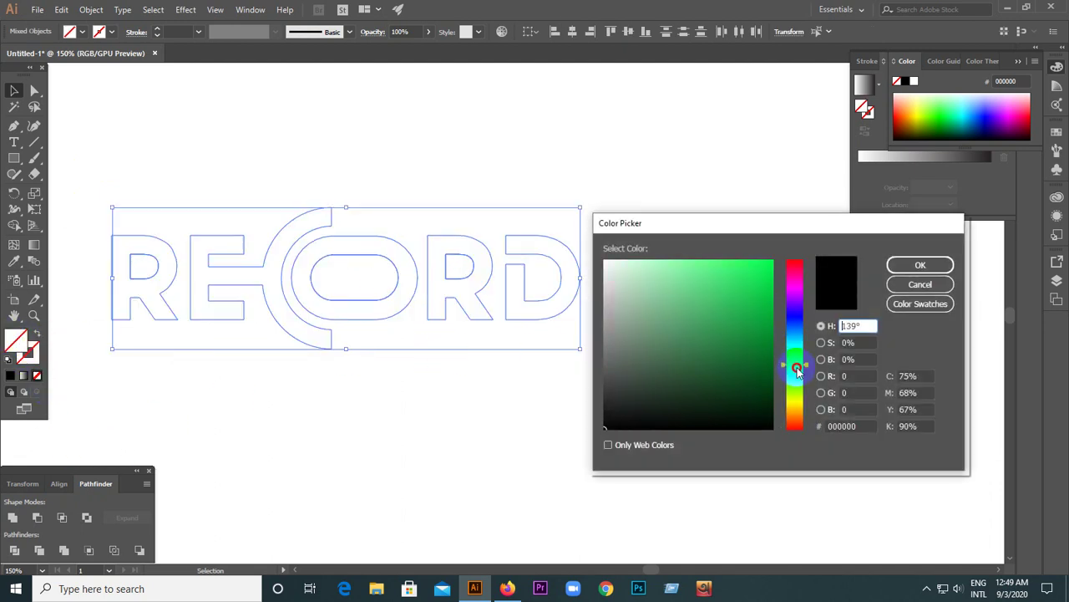
drag(800, 340, 796, 334)
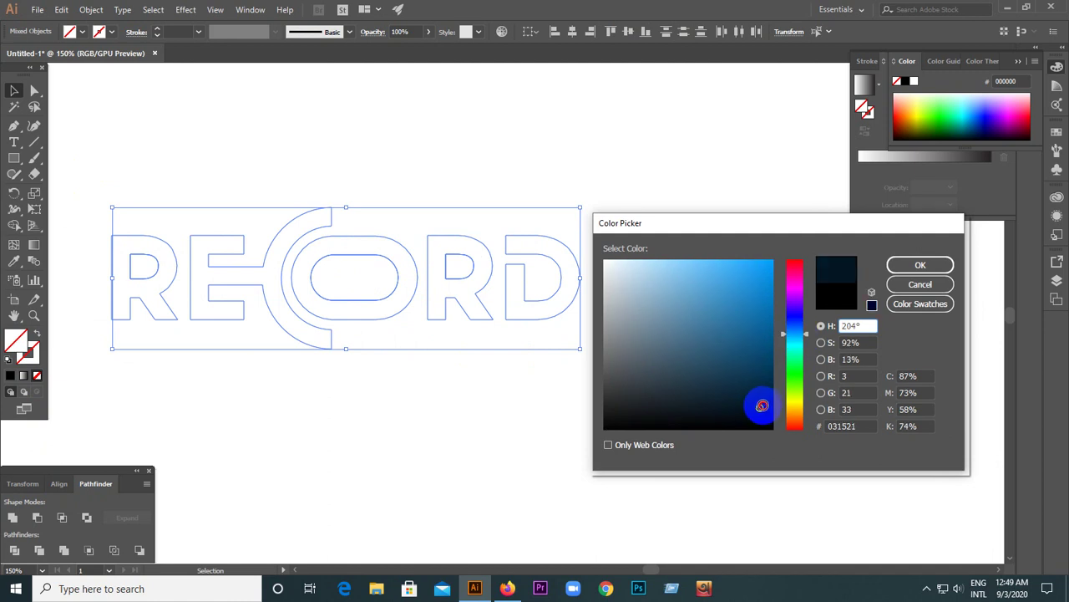
click(907, 268)
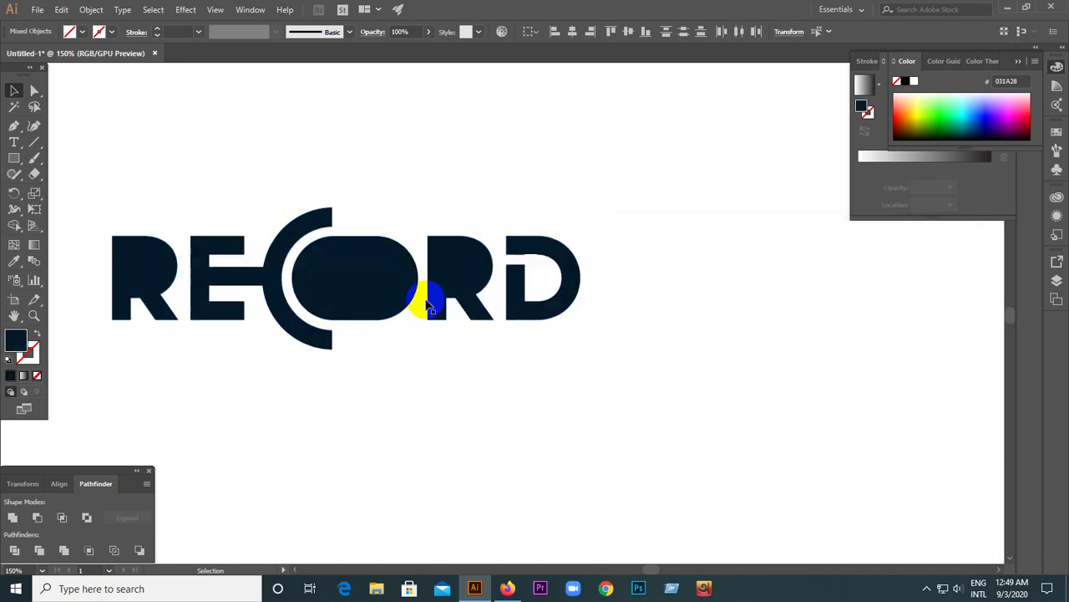
Delete the inner capsule inside the O to hollow it out.
click(373, 283)
key(Delete)
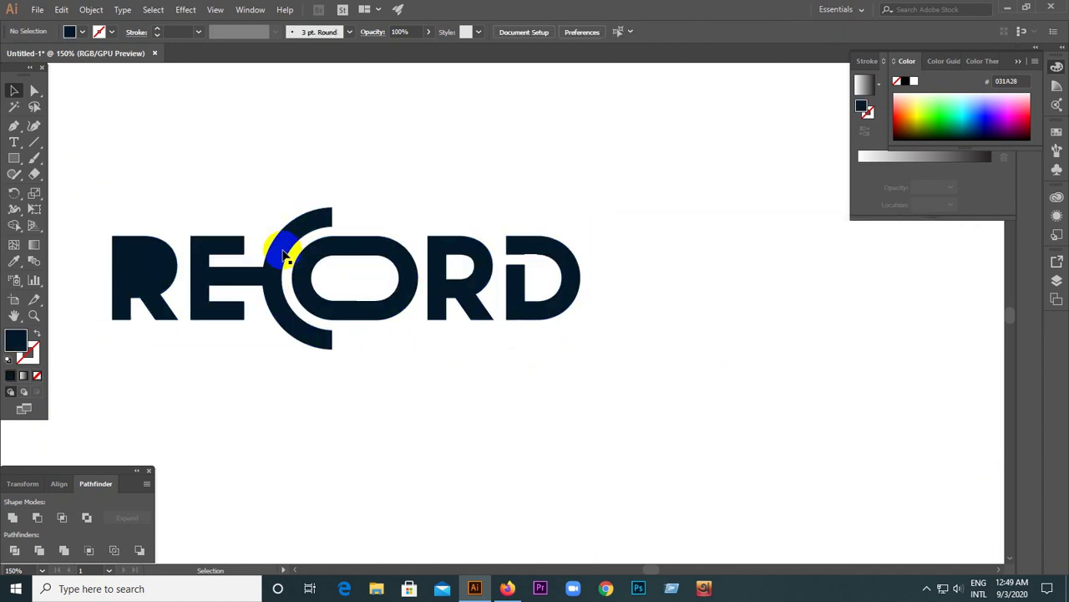
click(237, 180)
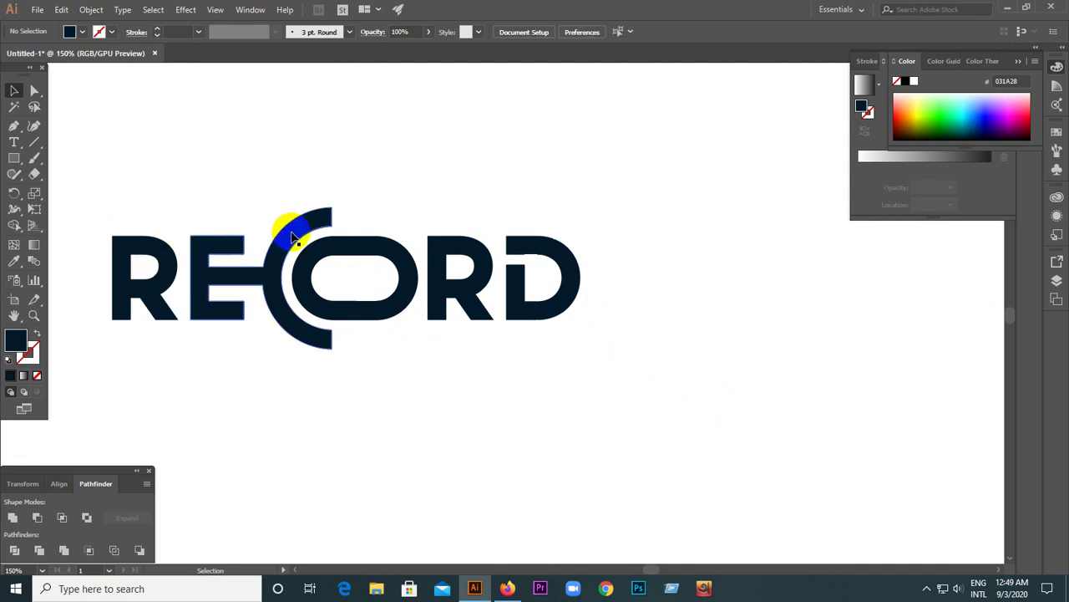
Group all the RECORD letter shapes into one logo.
key(ctrl+minus)
key(ctrl+minus)
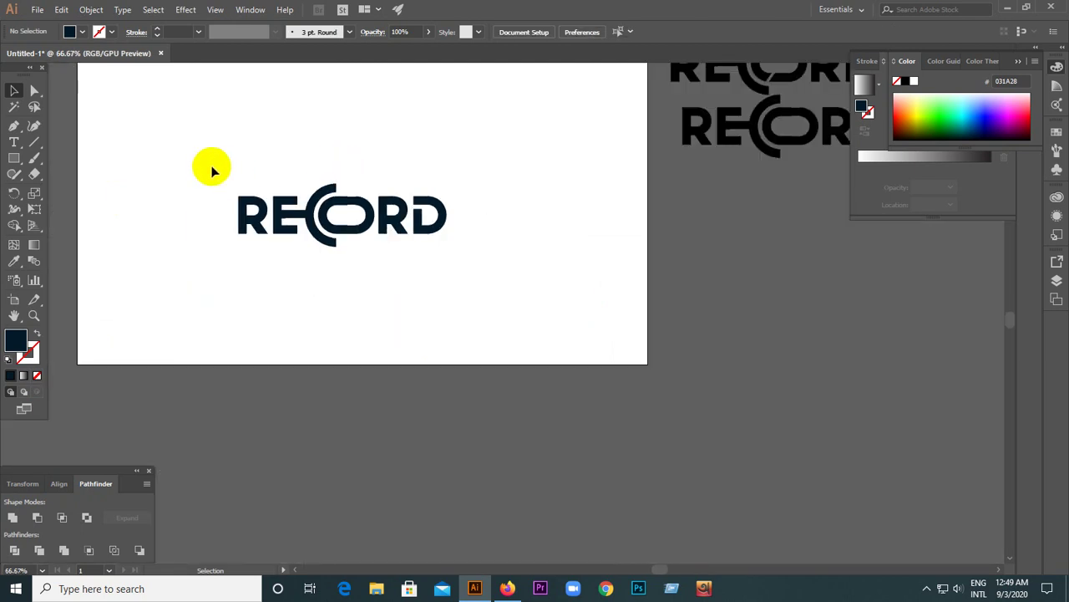
drag(215, 167, 466, 222)
key(ctrl+plus)
key(ctrl+plus)
key(ctrl+plus)
right_click(334, 200)
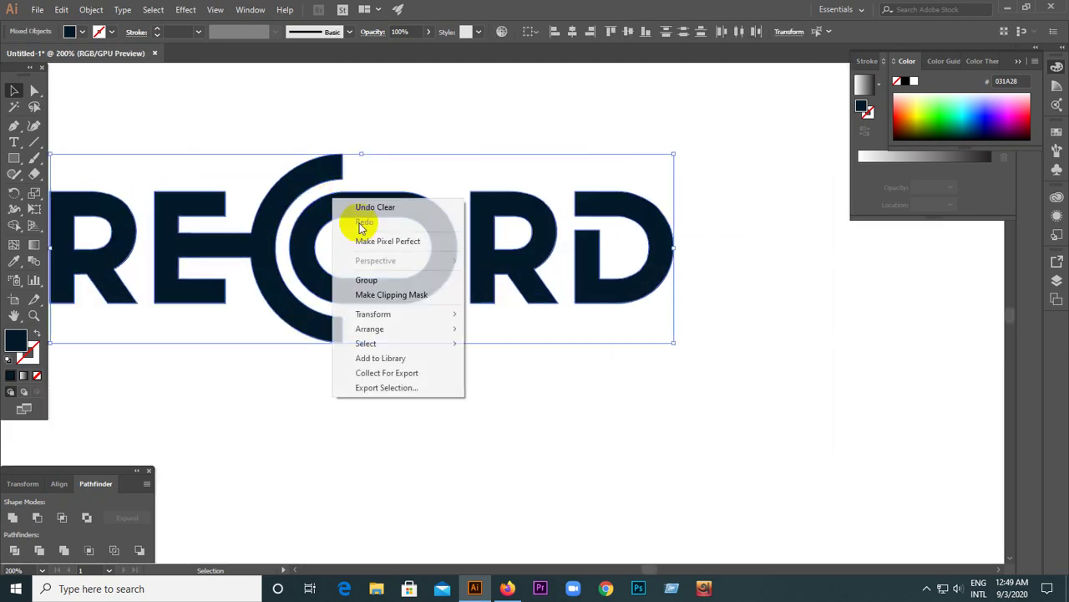
click(382, 279)
Move the grouped RECORD logo above the artboard.
click(387, 381)
key(ctrl+minus)
key(ctrl+minus)
key(ctrl+minus)
drag(415, 290, 419, 83)
click(428, 208)
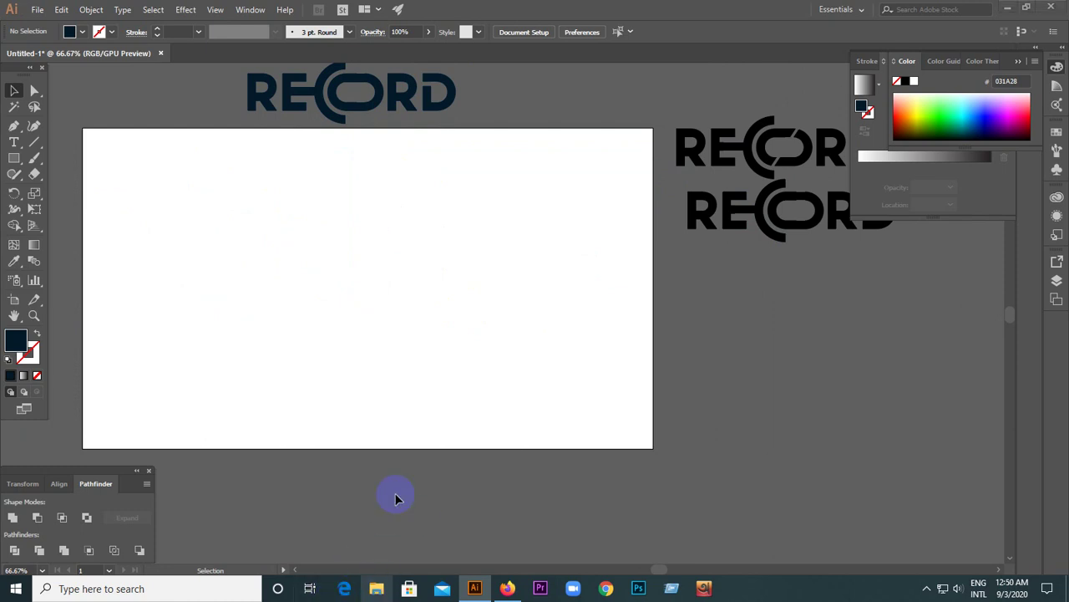
Drag the three photos downloaded today from the Downloads folder into the Illustrator document.
key(super+e)
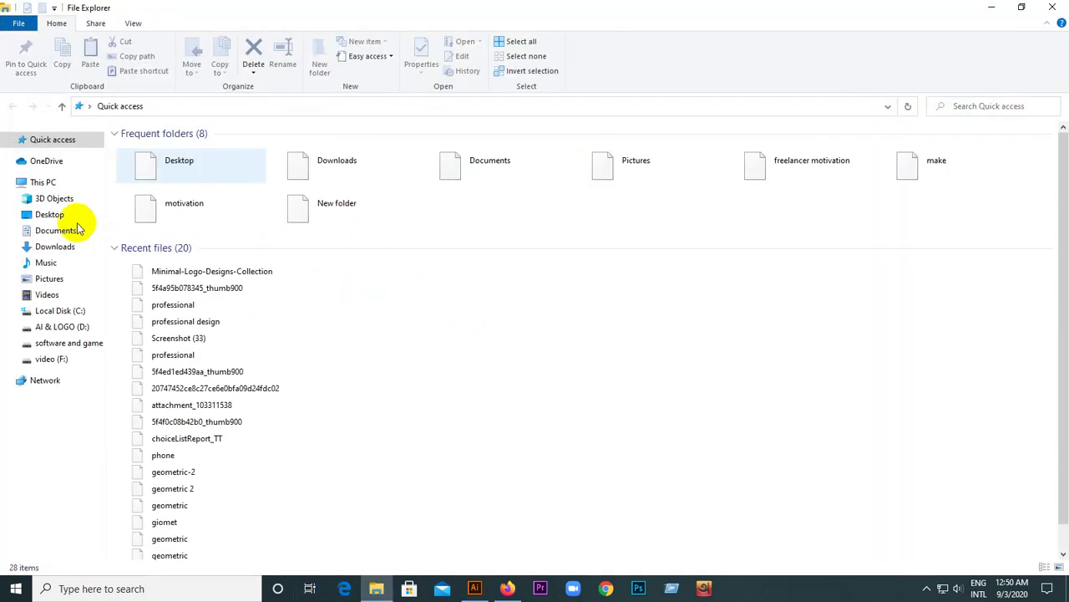
click(52, 244)
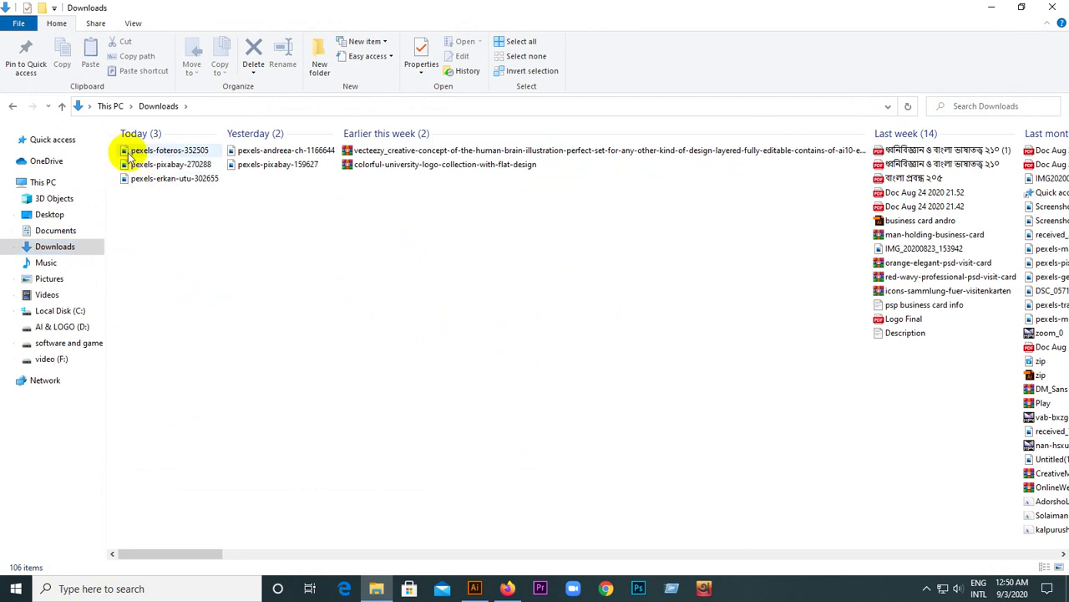
mouse_move(155, 198)
mouse_down()
mouse_move(121, 141)
mouse_move(475, 588)
mouse_up()
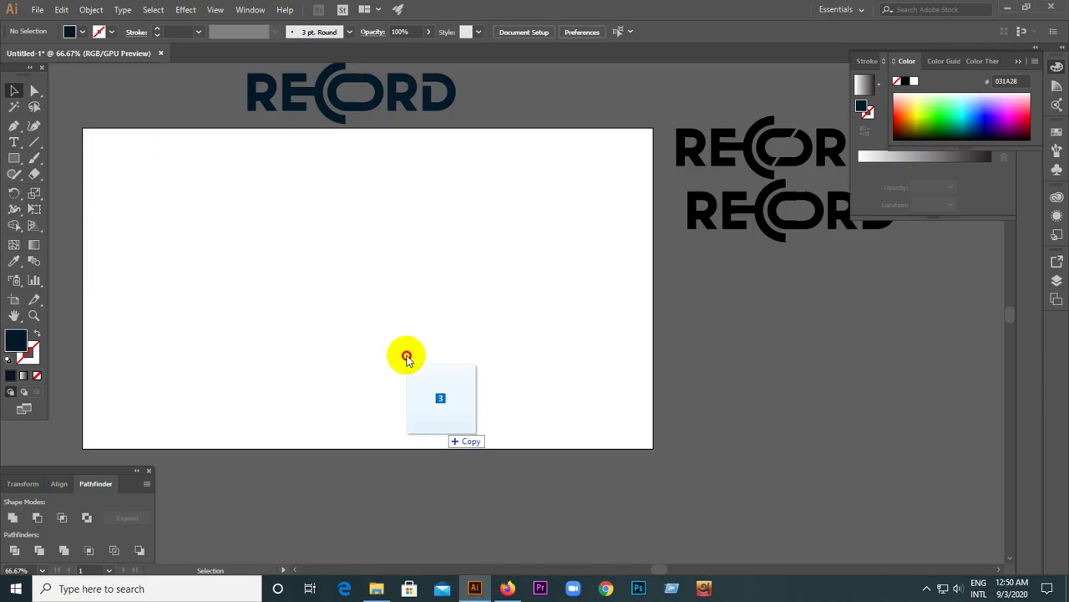
drag(474, 588, 384, 324)
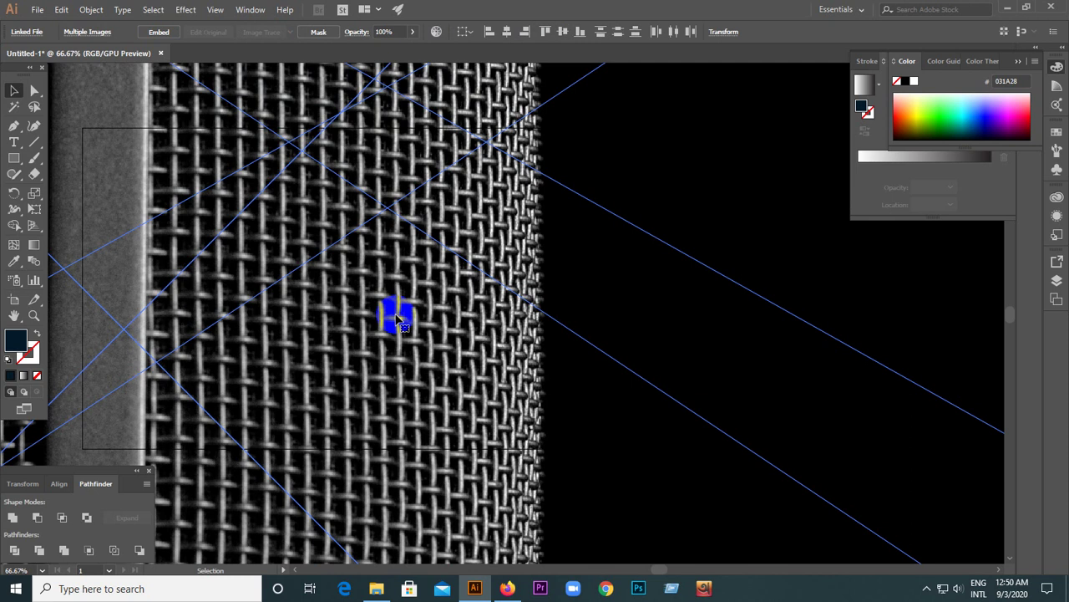
Spread the placed photos apart, moving the close-up and dark microphone shots left.
scroll(420, 309, down, 1)
scroll(417, 304, down, 1)
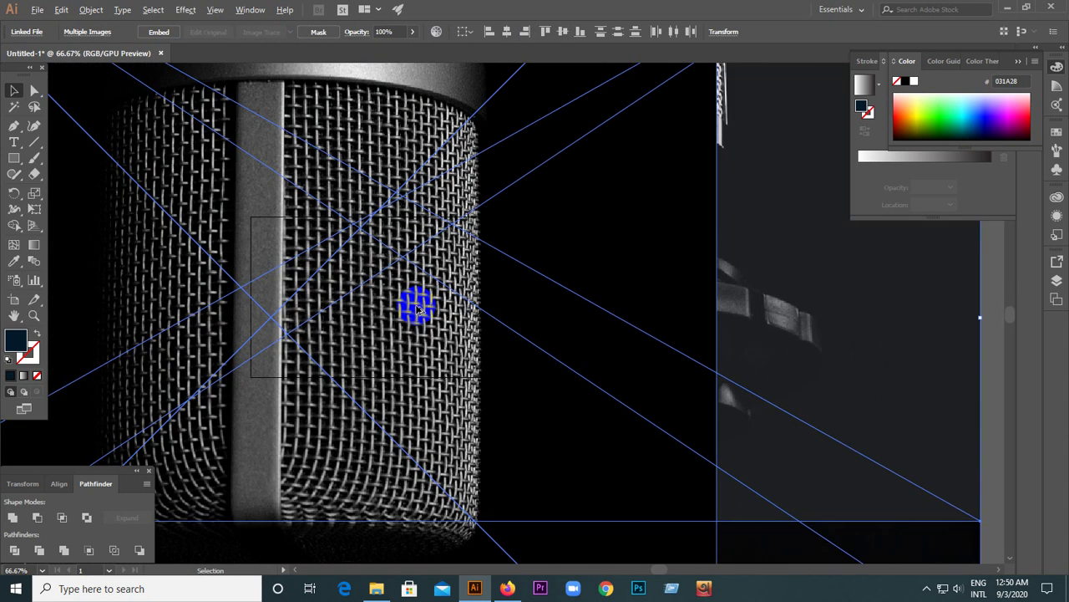
scroll(398, 222, down, 1)
scroll(396, 220, down, 1)
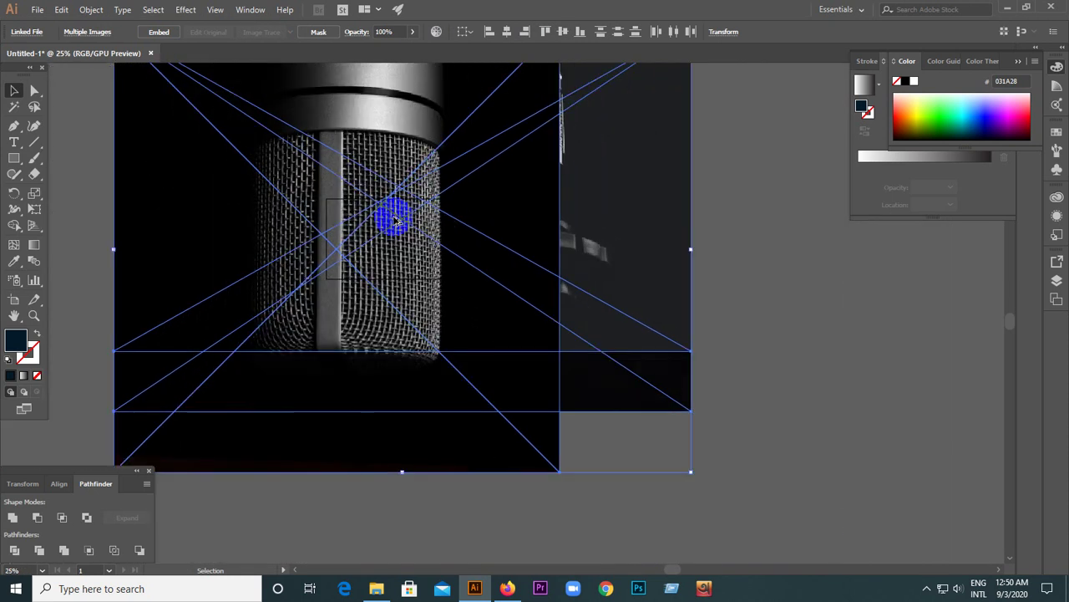
scroll(396, 220, down, 2)
drag(402, 203, 847, 275)
right_click(848, 275)
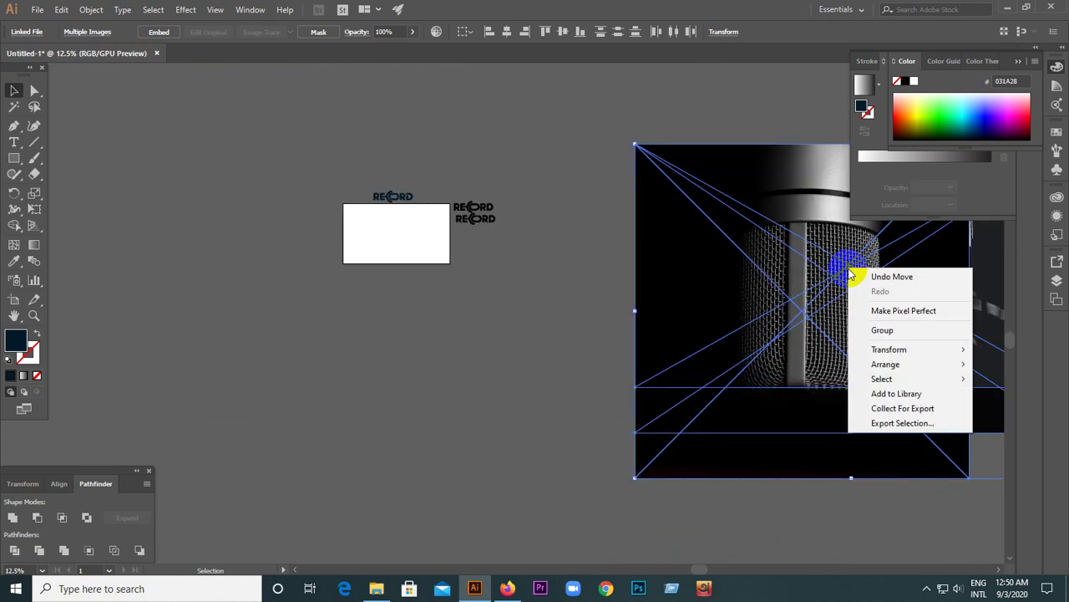
click(577, 222)
mouse_move(768, 240)
mouse_down()
mouse_move(91, 212)
mouse_move(530, 337)
mouse_up()
drag(638, 339, 527, 362)
mouse_move(700, 309)
mouse_down()
mouse_move(523, 392)
mouse_move(479, 441)
mouse_up()
Bring the two-microphone photo next to the artboard and scale it down.
mouse_move(732, 318)
mouse_down()
mouse_move(438, 298)
mouse_move(329, 262)
mouse_up()
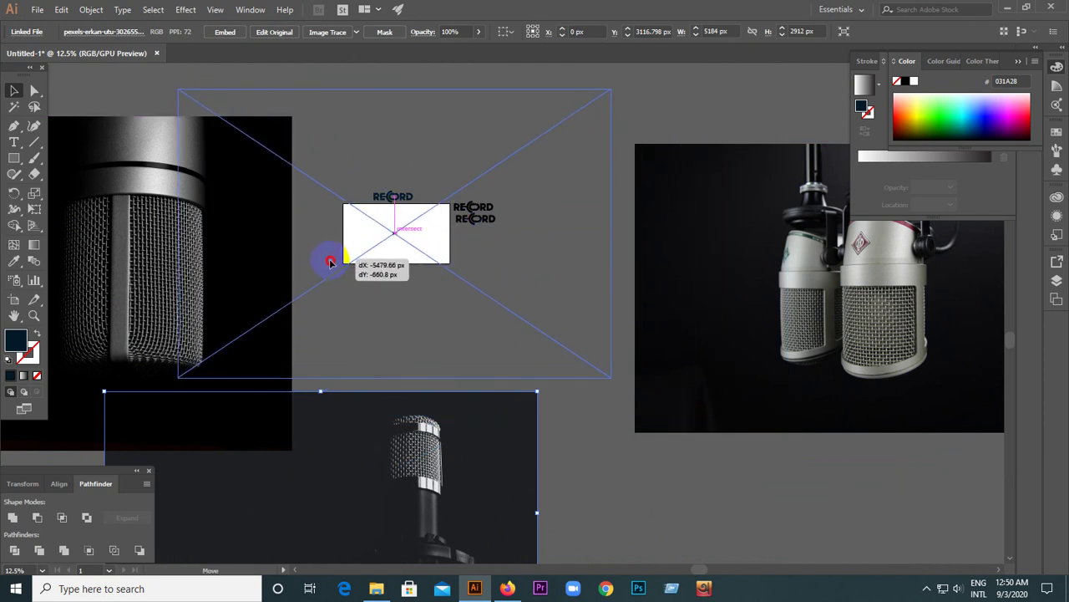
drag(330, 263, 334, 262)
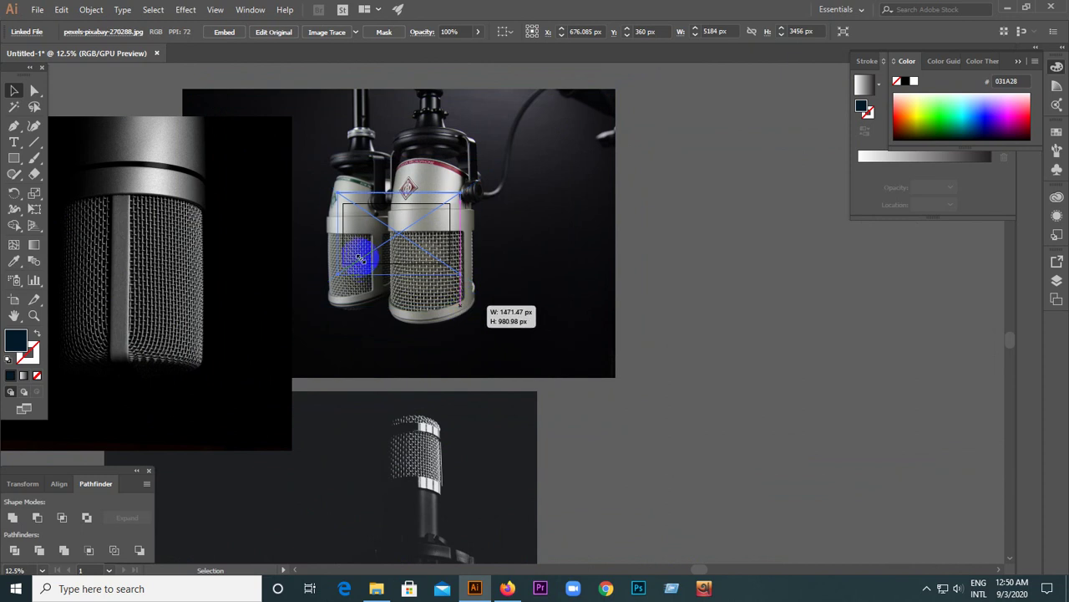
drag(593, 365, 371, 224)
alt+scroll(370, 224, up, 2)
alt+scroll(362, 220, up, 2)
mouse_move(566, 251)
mouse_down()
mouse_move(546, 252)
mouse_move(526, 379)
mouse_up()
alt+scroll(332, 97, down, 2)
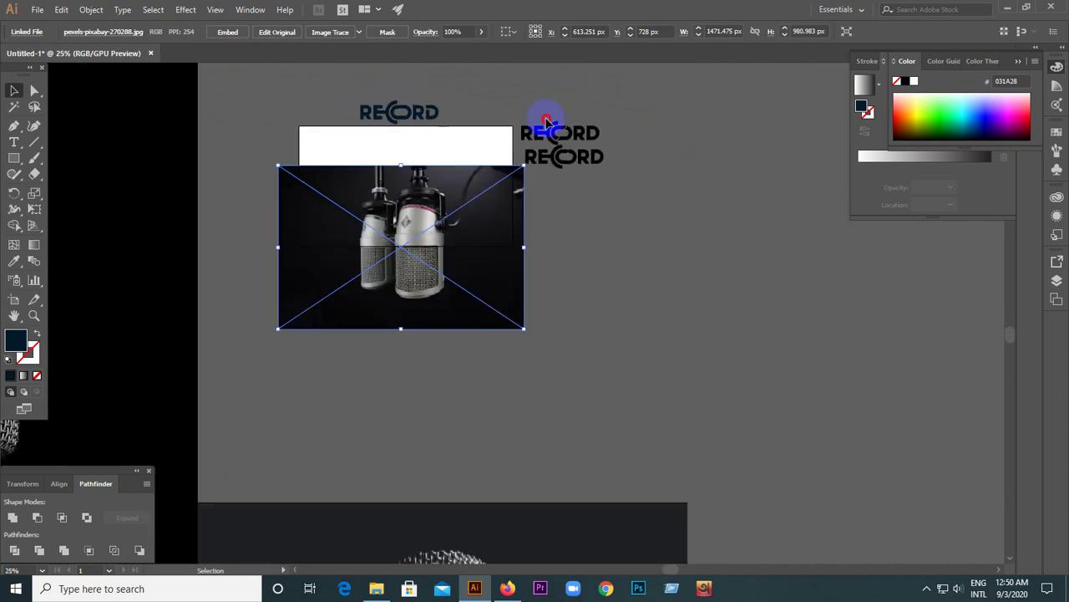
Move the three RECORD wordmarks to the right and set the photo over the artboard.
click(581, 157)
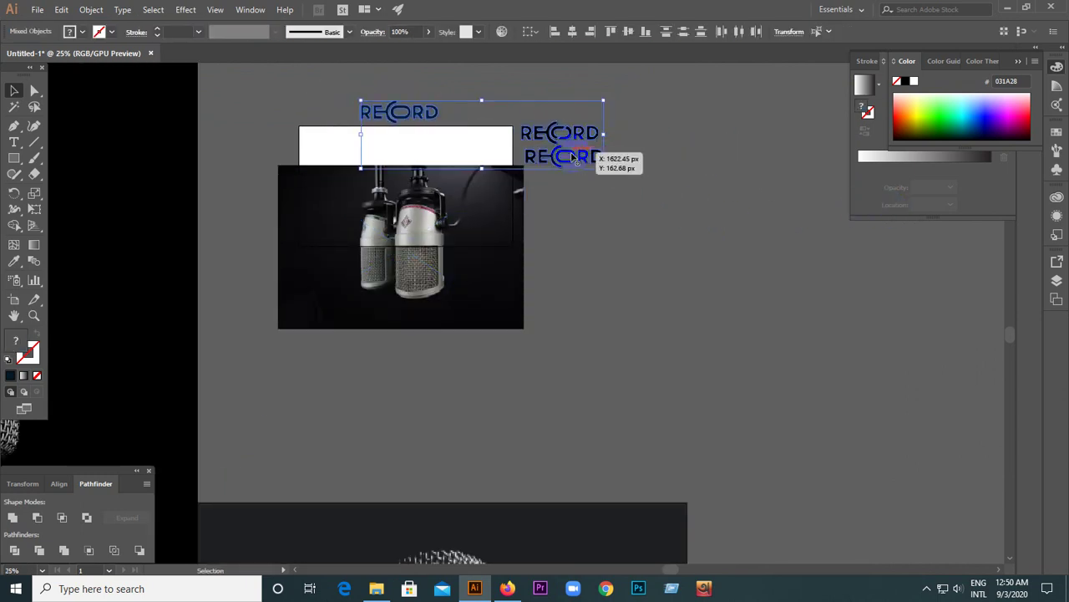
mouse_move(574, 159)
mouse_down()
mouse_move(847, 289)
mouse_move(744, 306)
mouse_up()
click(572, 340)
drag(421, 262, 432, 219)
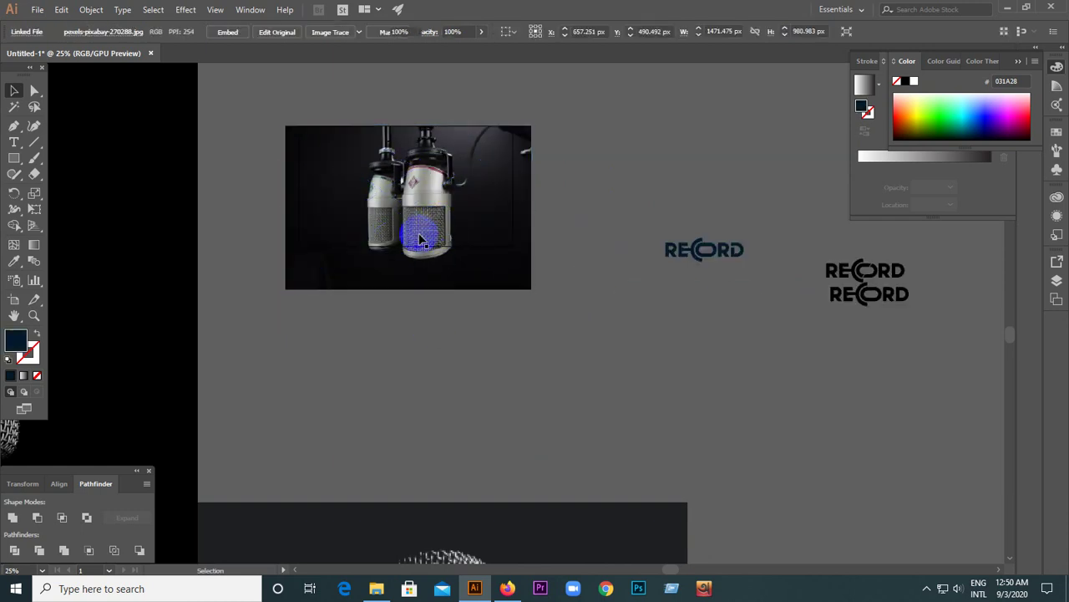
scroll(415, 236, up, 1)
drag(660, 396, 580, 345)
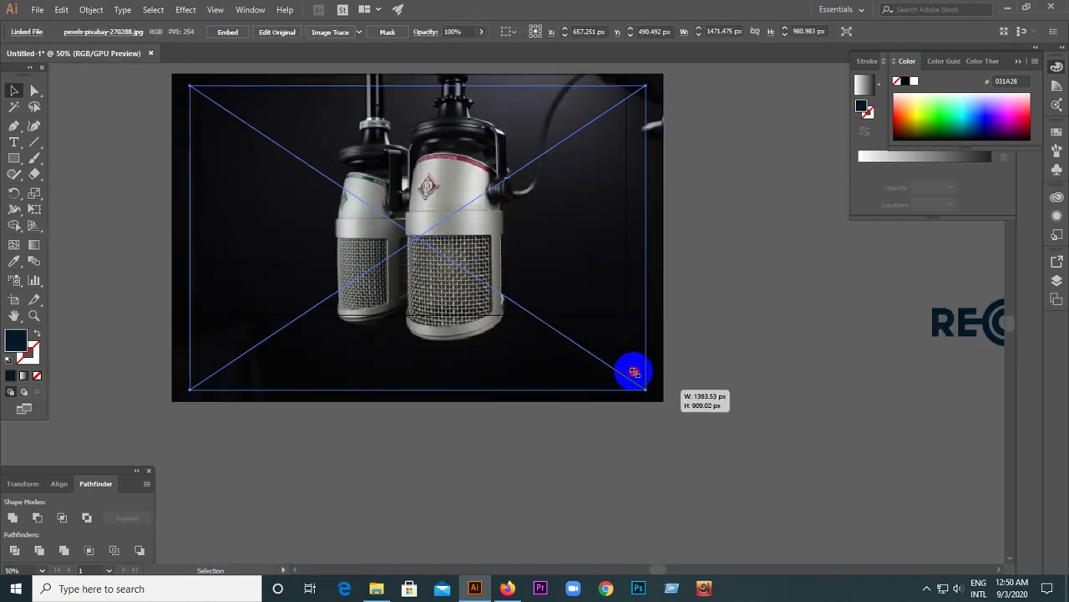
drag(525, 262, 481, 230)
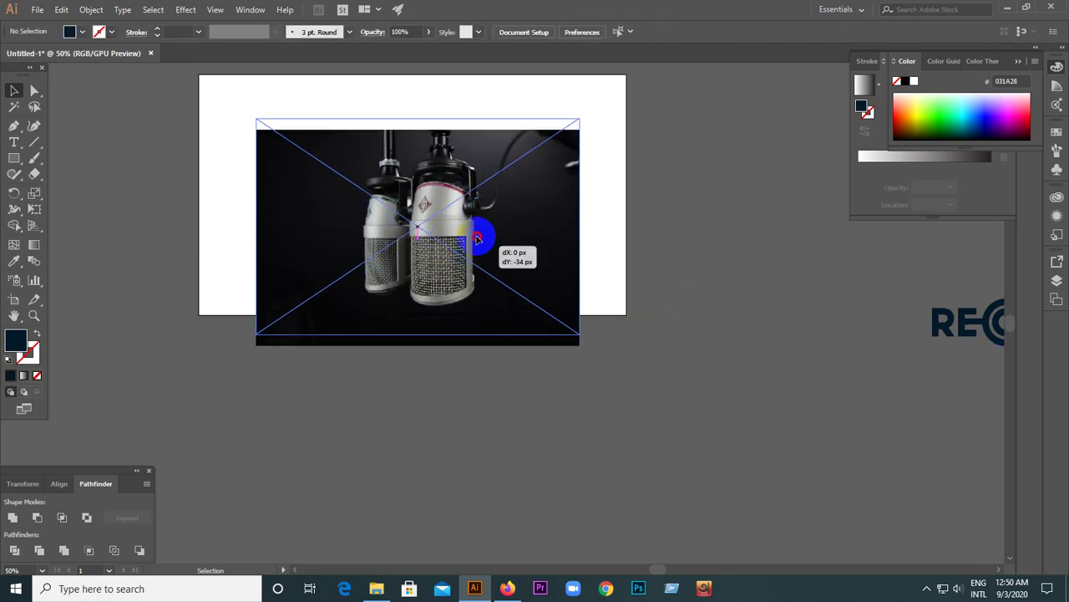
Enlarge the two-microphone photo to about 1331 × 888 px to cover the artboard.
click(693, 198)
drag(489, 203, 473, 197)
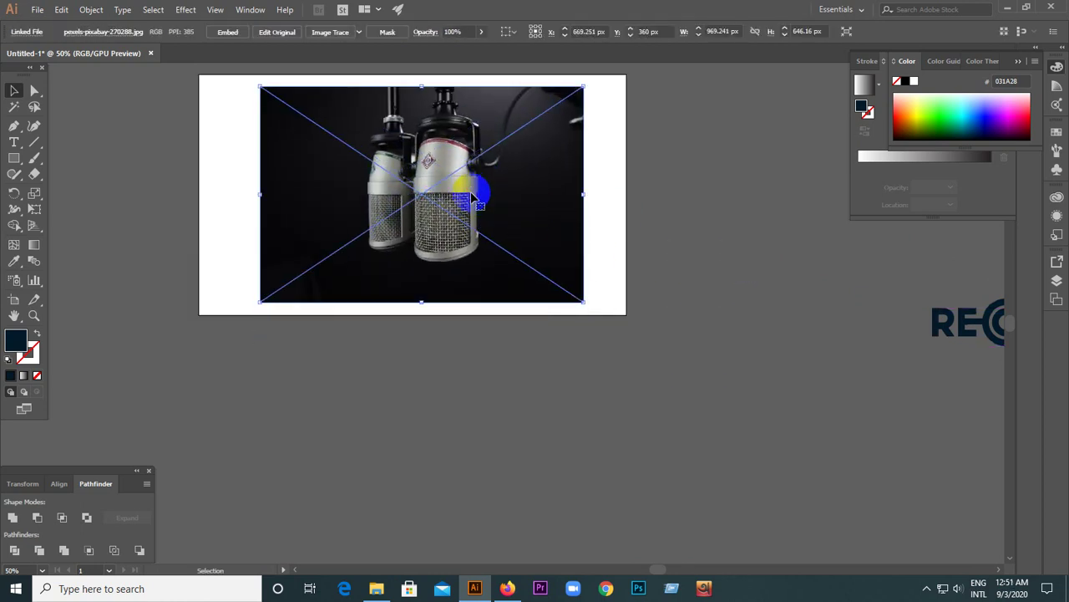
click(608, 199)
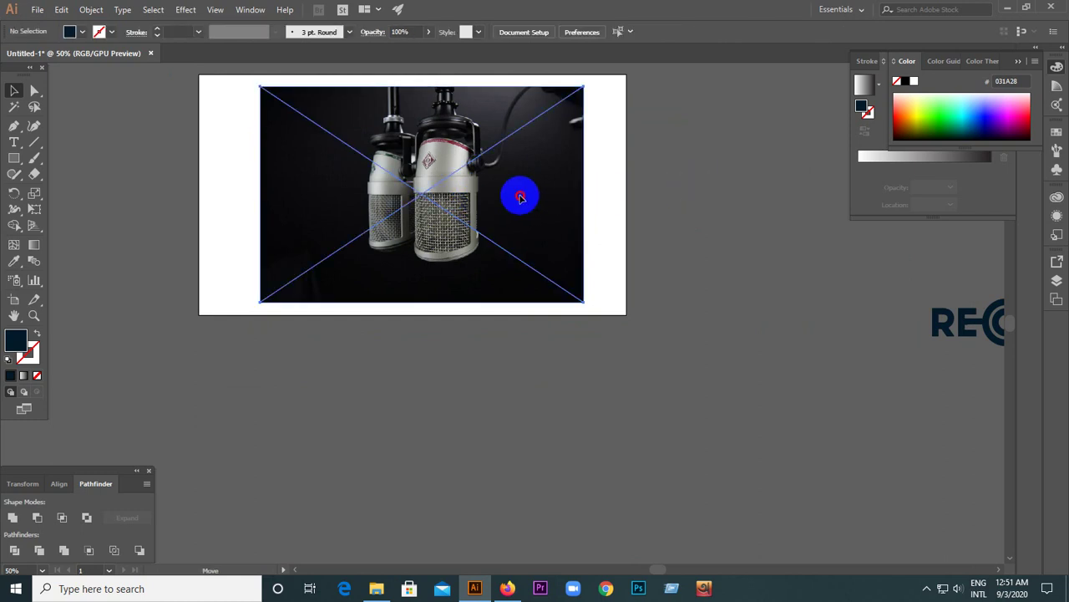
click(519, 198)
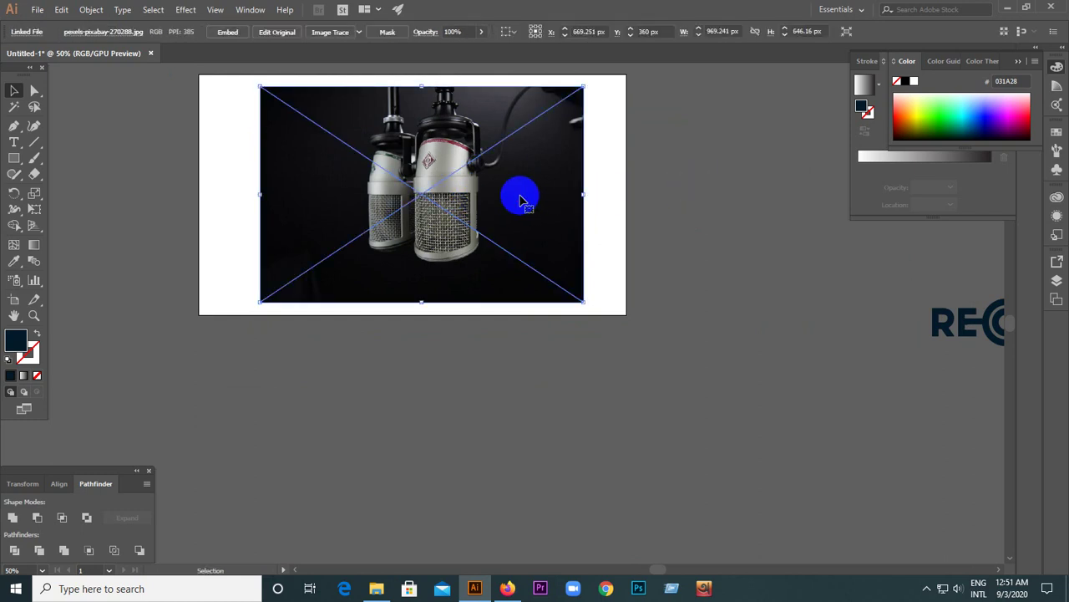
drag(587, 304, 644, 343)
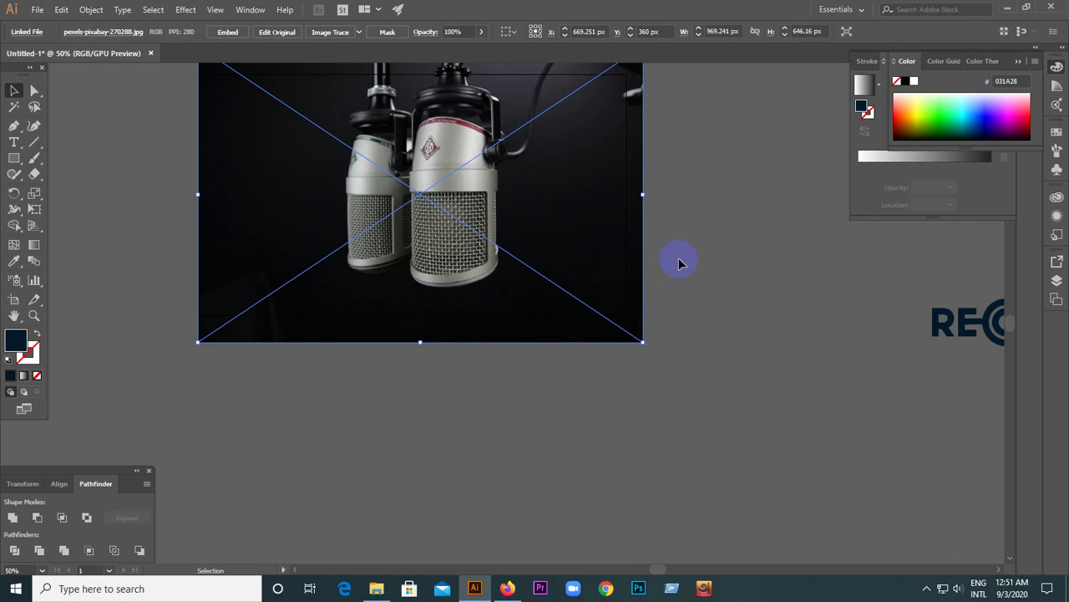
drag(599, 232, 598, 237)
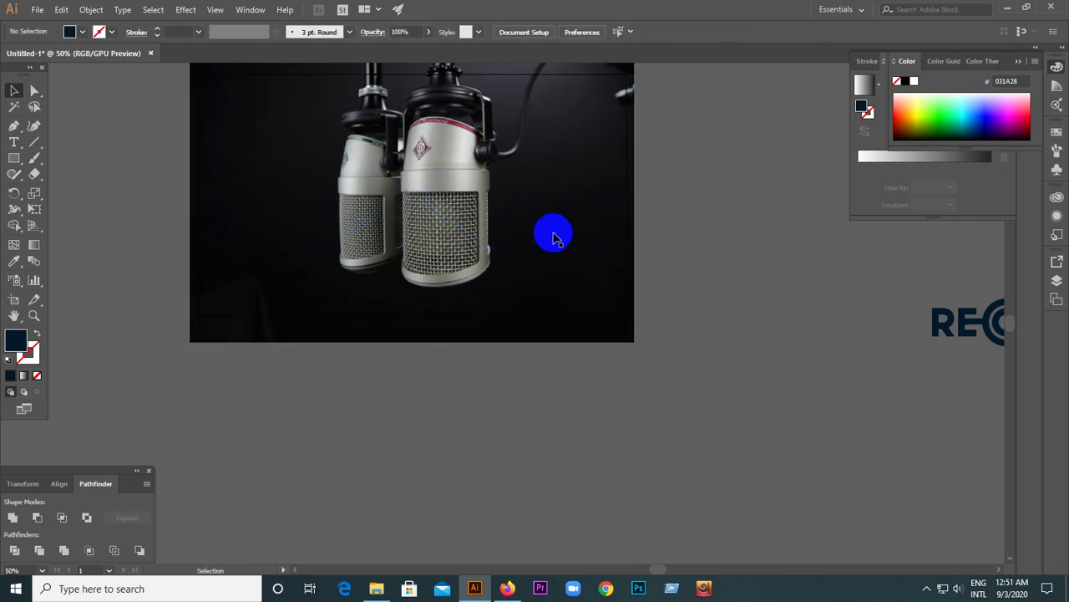
scroll(459, 251, down, 1)
key(a)
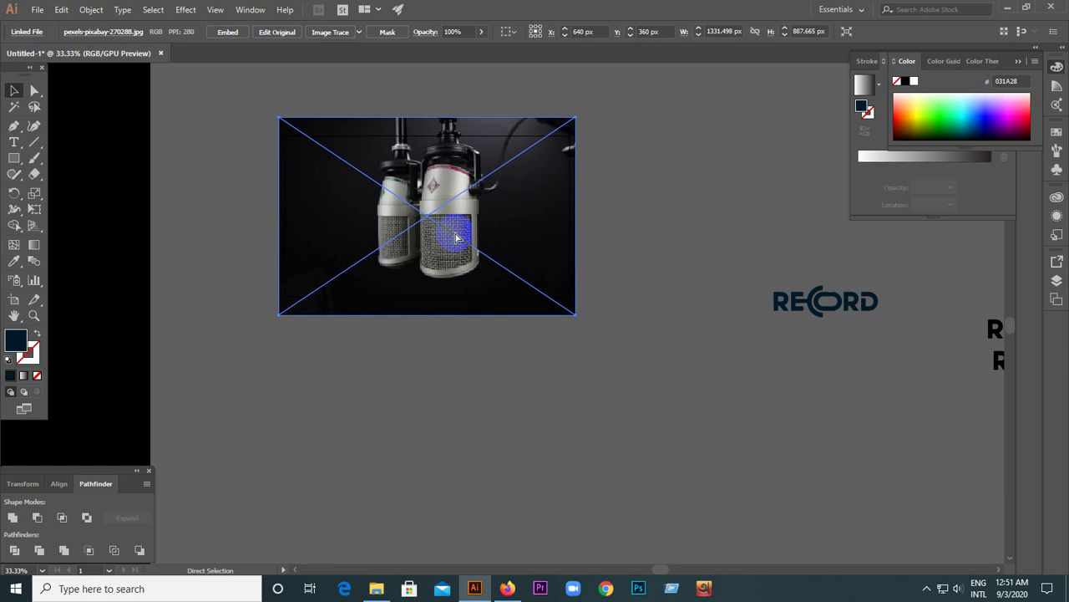
key(ctrl+shift+a)
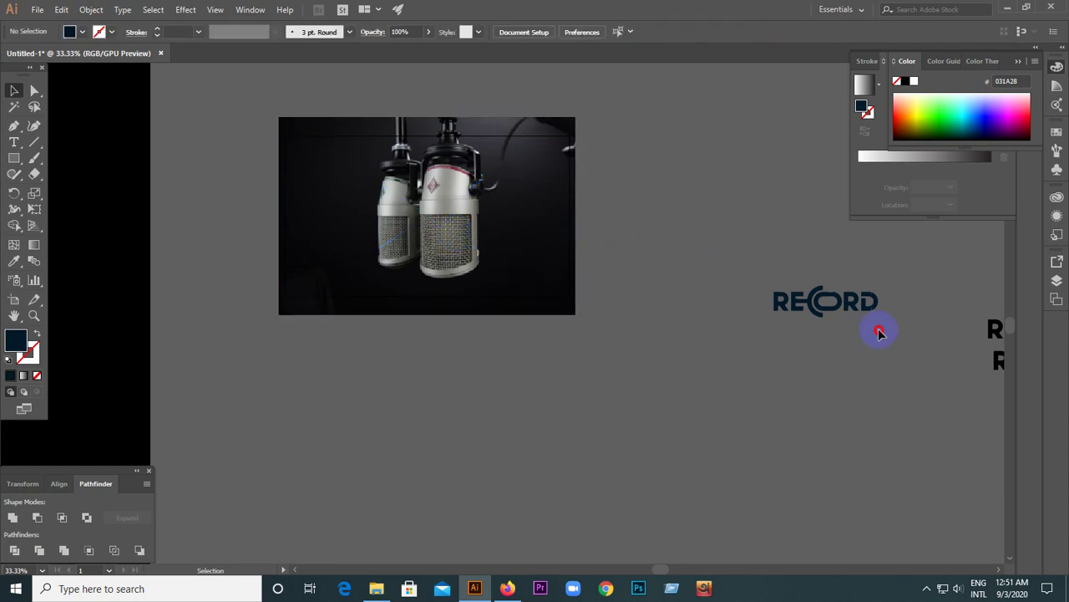
Place the RECORD wordmark in front of the microphone photo and enlarge it to 762 × 230.8 px.
drag(879, 332, 452, 228)
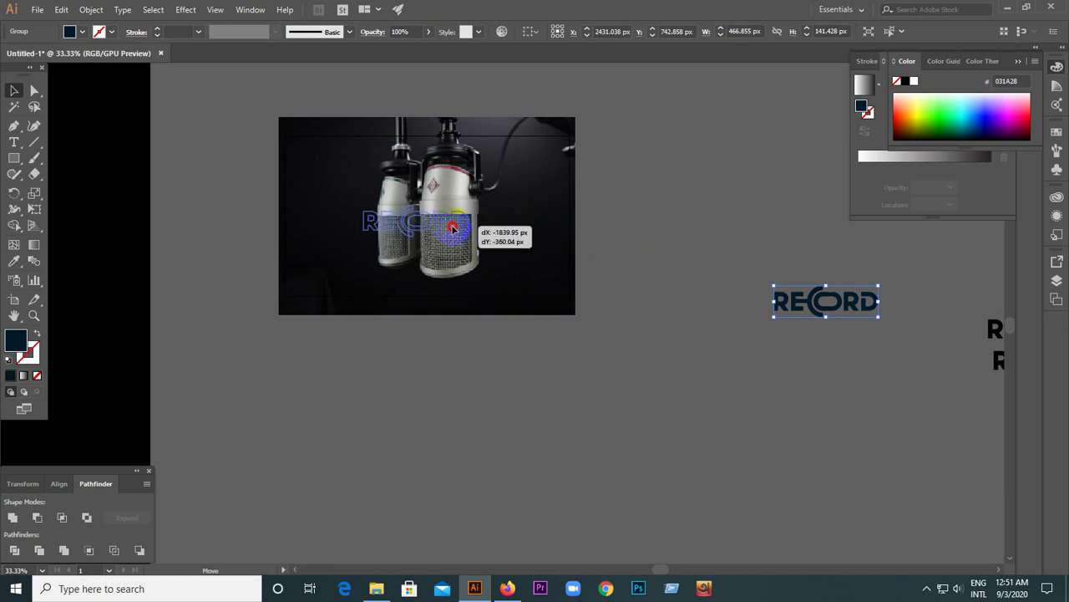
drag(452, 227, 464, 236)
right_click(466, 237)
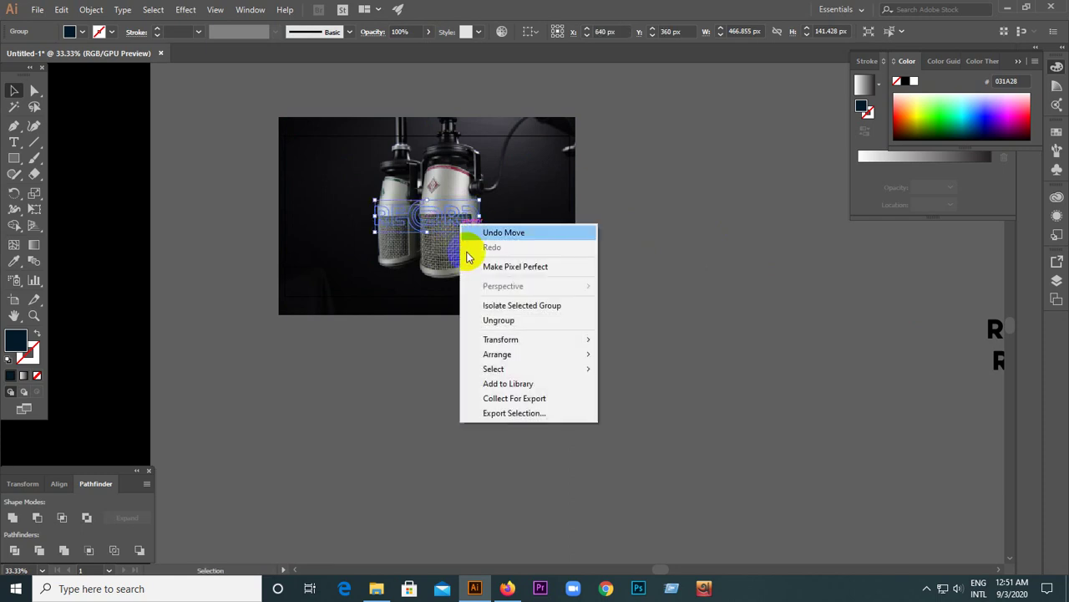
mouse_move(497, 355)
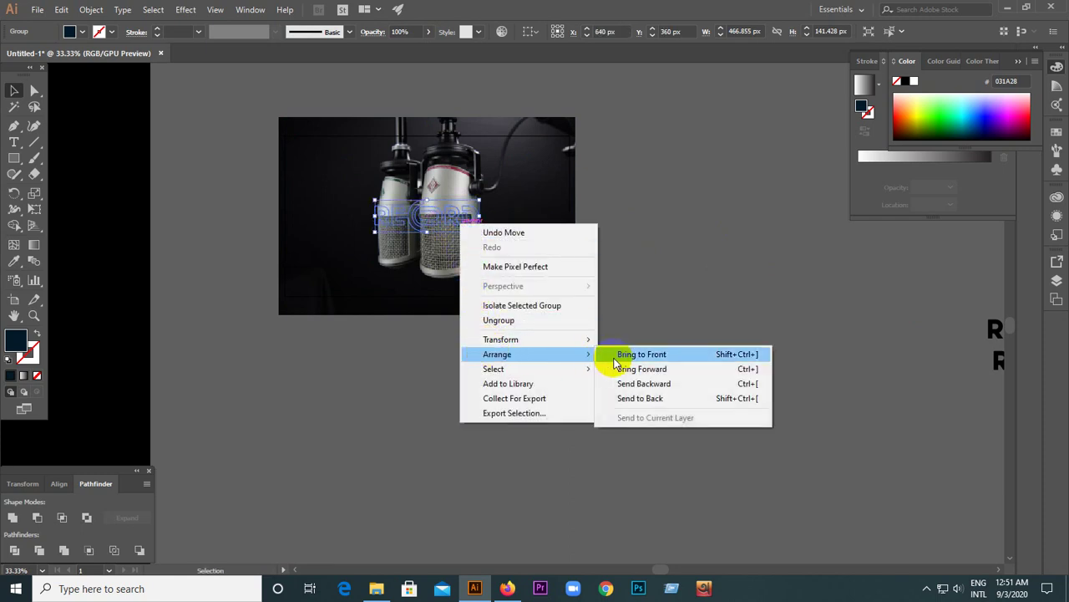
click(616, 359)
scroll(437, 222, up, 3)
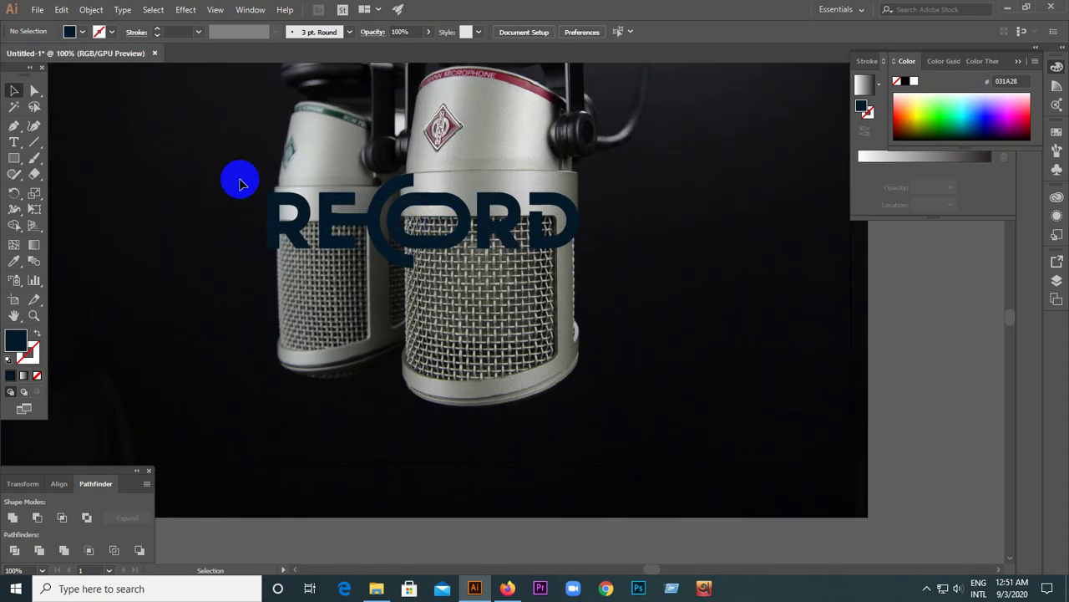
click(501, 229)
scroll(498, 238, down, 2)
drag(519, 257, 552, 284)
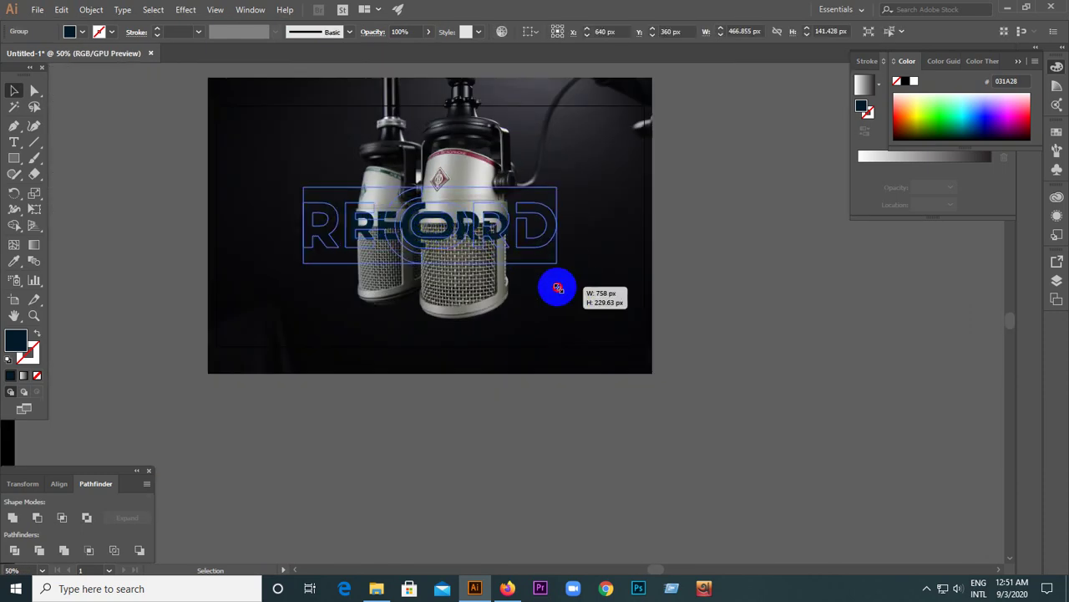
Change the wordmark's fill to pure white (FFFFFF).
click(38, 375)
double_click(17, 344)
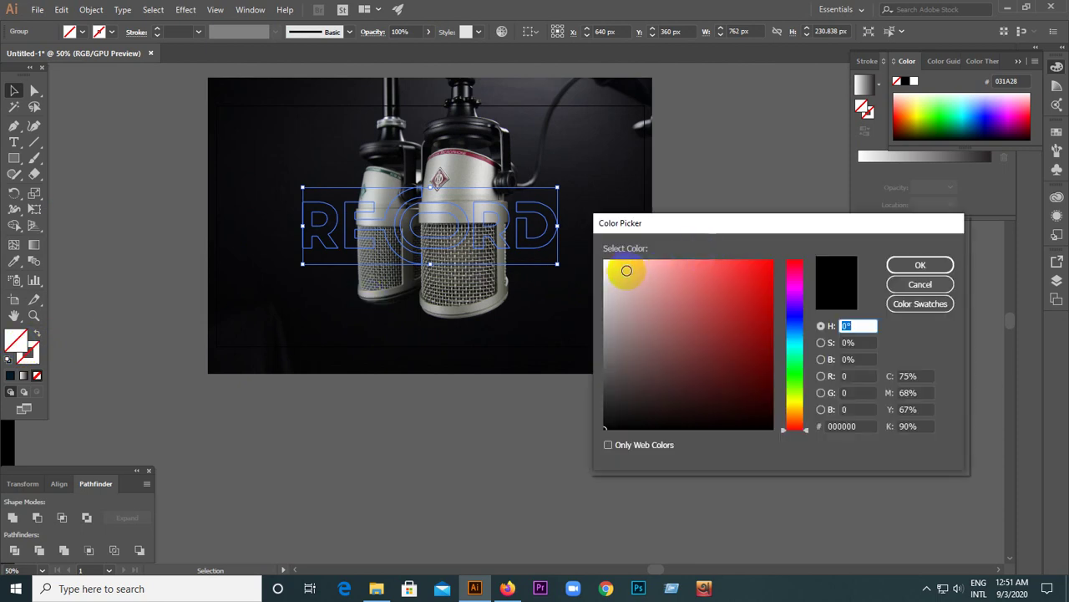
click(604, 262)
click(920, 265)
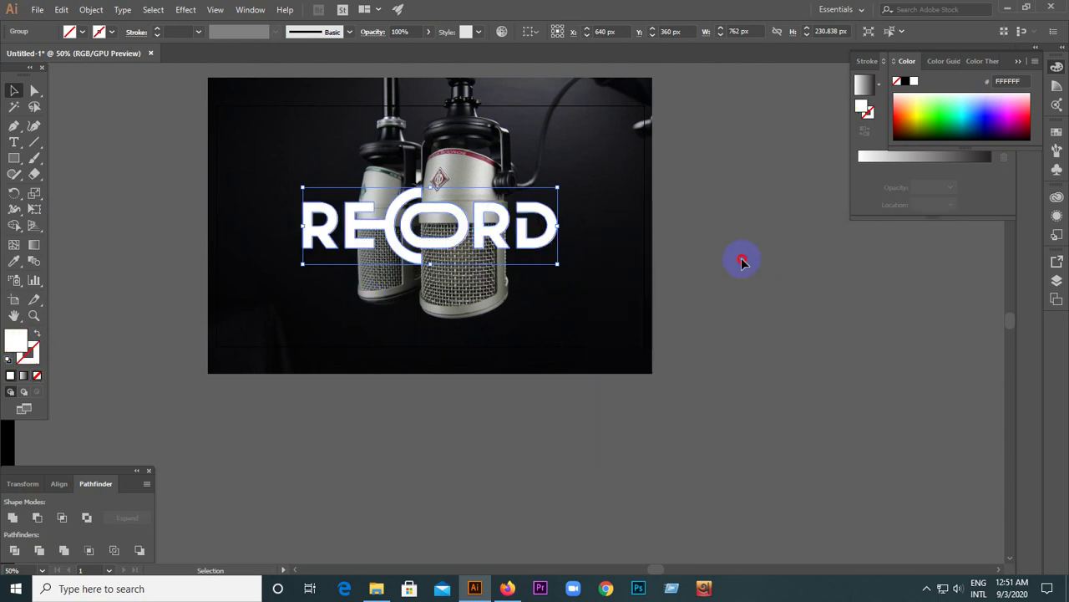
click(738, 259)
scroll(426, 249, down, 1)
scroll(426, 249, down, 1)
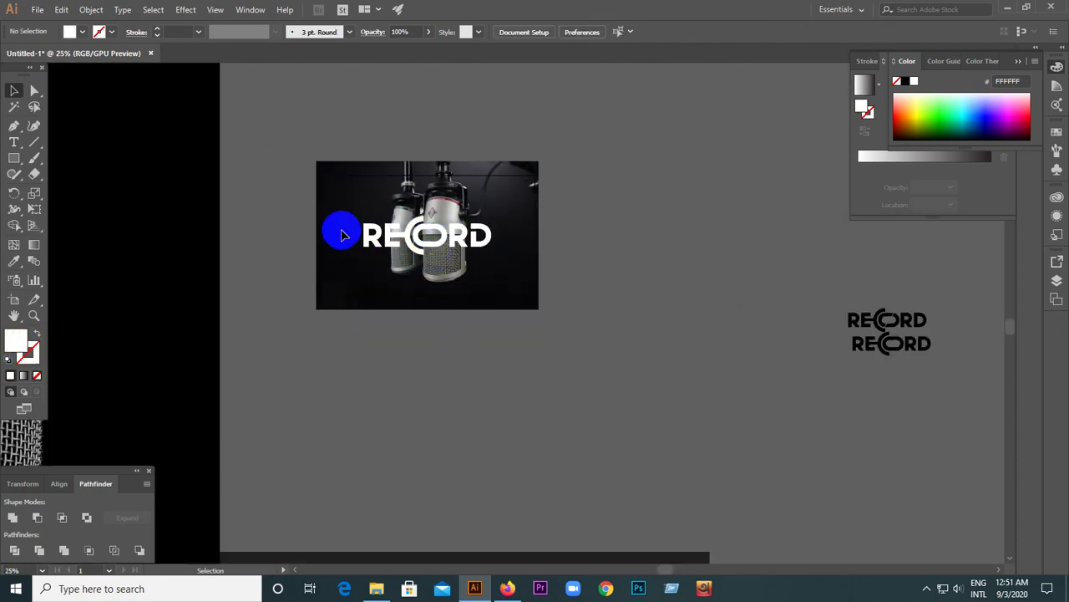
Rotate the RECORD wordmark 90° and place it along the photo's right edge.
scroll(341, 234, up, 1)
scroll(341, 235, up, 1)
click(614, 246)
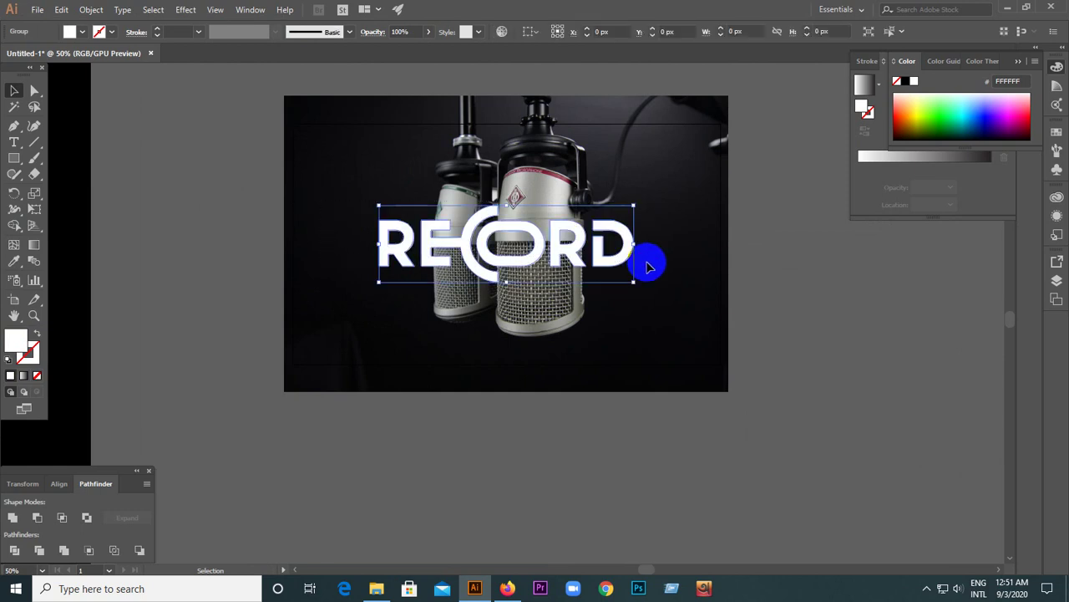
drag(625, 260, 688, 279)
drag(692, 225, 591, 246)
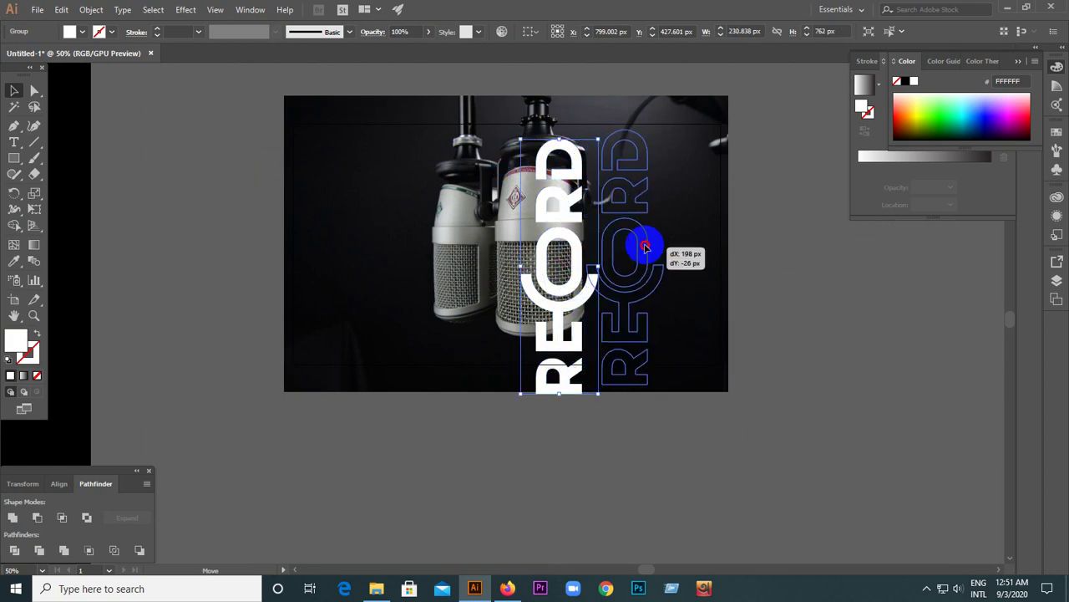
drag(576, 261, 689, 246)
click(802, 250)
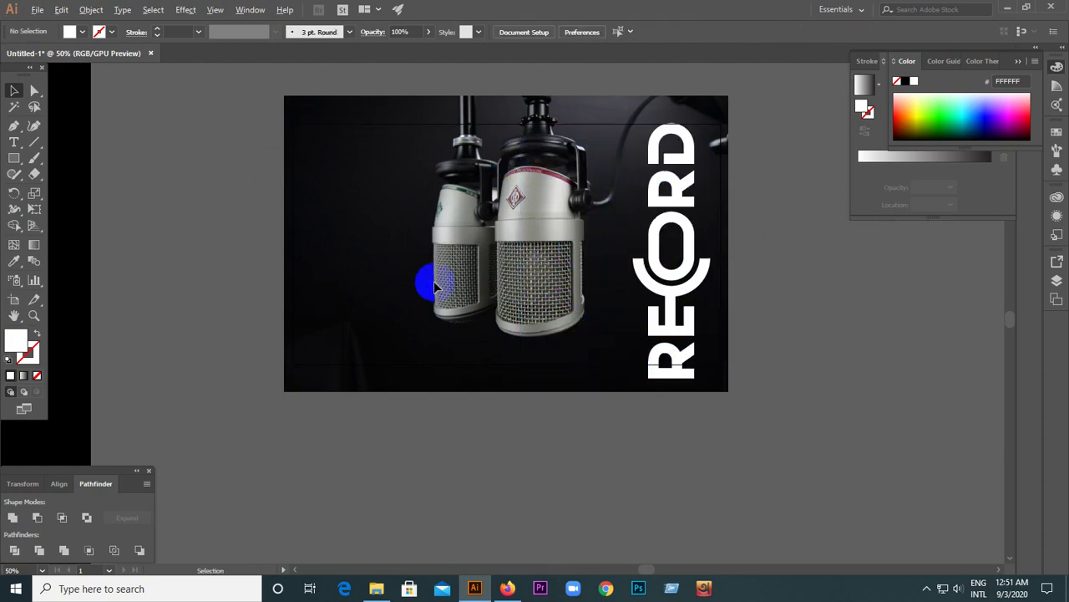
Scale the vertical wordmark down proportionally.
scroll(427, 282, down, 1)
scroll(614, 240, up, 1)
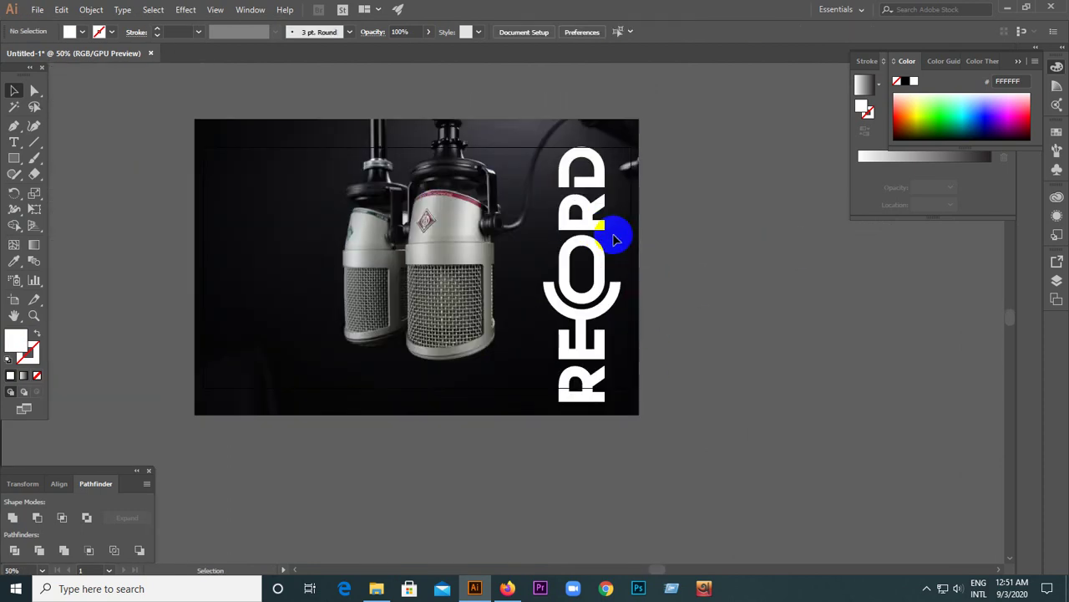
scroll(515, 258, down, 1)
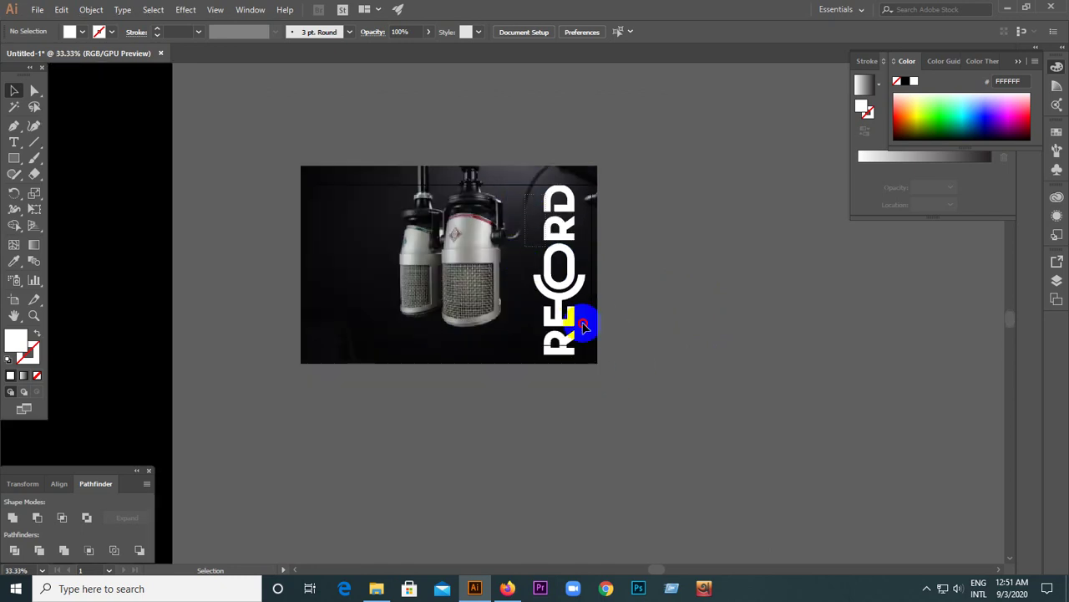
click(575, 334)
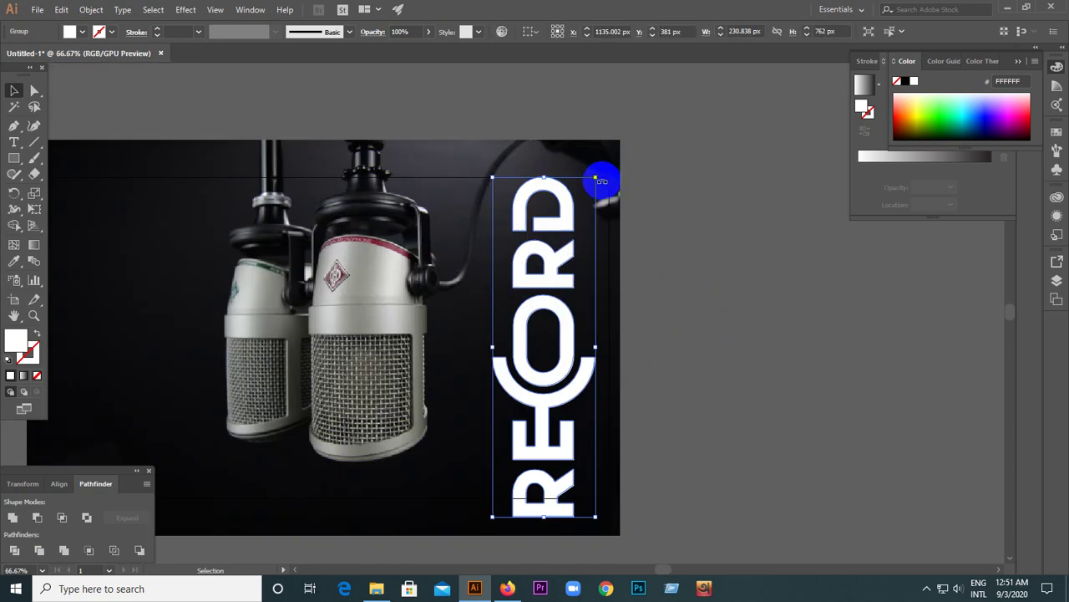
drag(597, 178, 611, 239)
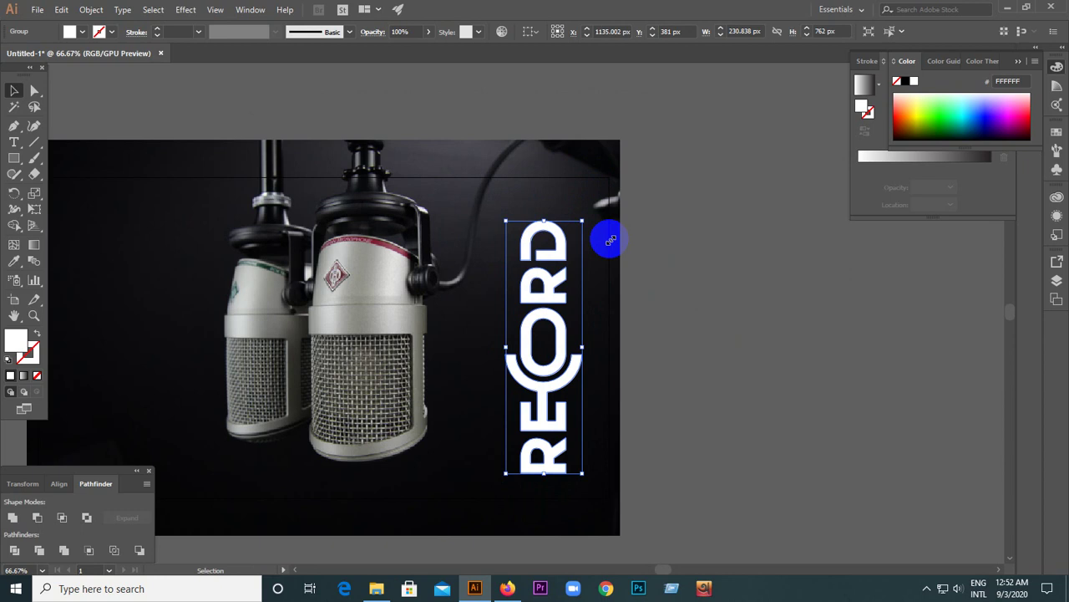
click(461, 238)
Unlock all locked artwork with Object > Unlock All.
scroll(456, 237, down, 2)
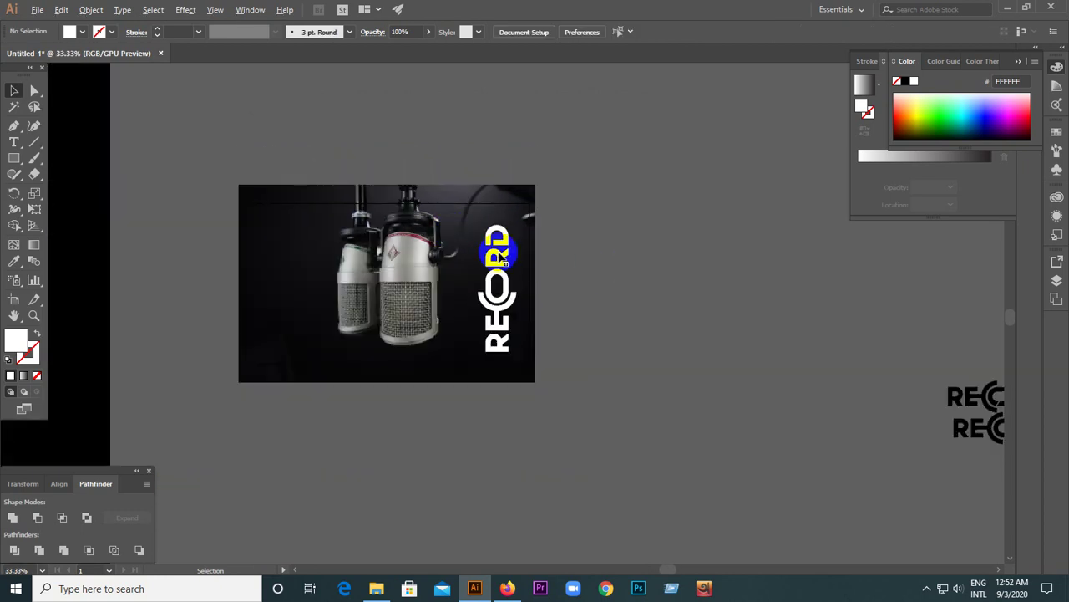
scroll(499, 255, down, 1)
click(92, 9)
click(124, 109)
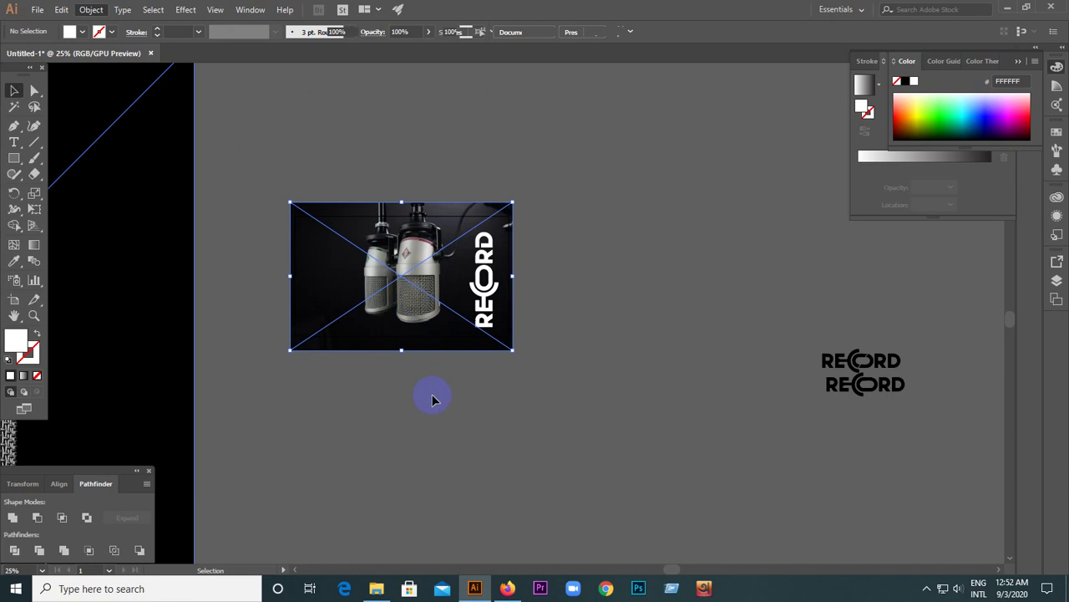
Move the microphone photo aside and eyedropper a near-black fill onto the RECORD wordmark.
drag(453, 310, 739, 212)
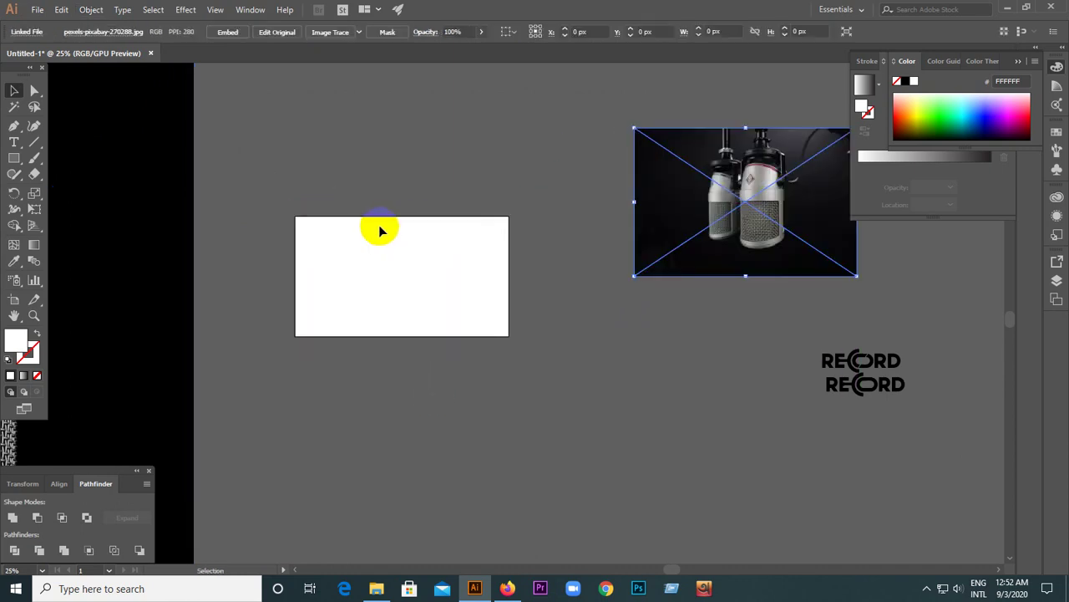
drag(382, 229, 501, 330)
click(675, 193)
click(13, 91)
click(339, 143)
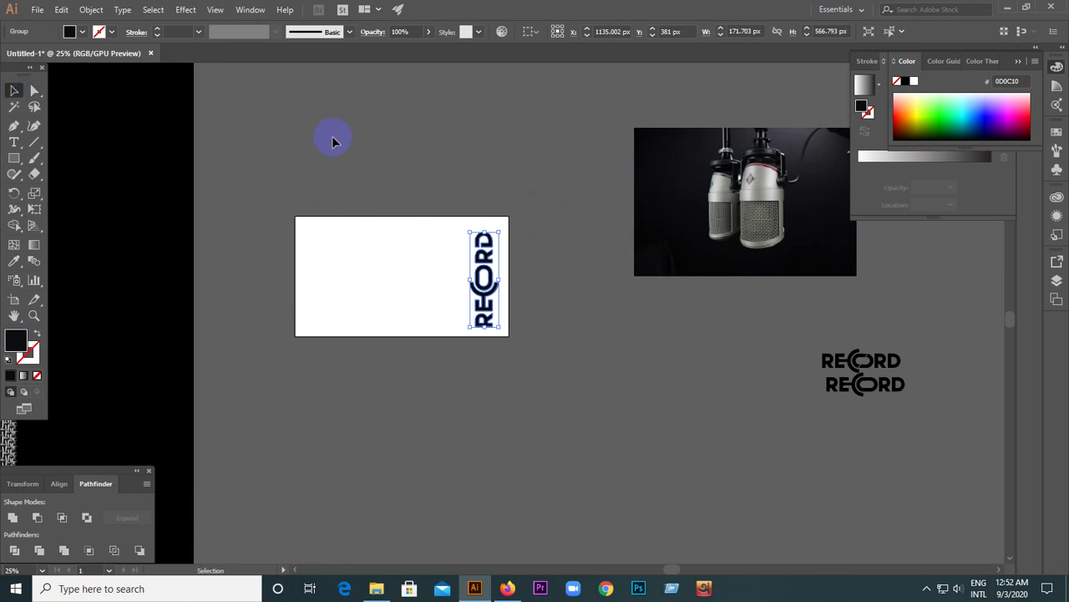
Scale the dark single-microphone photo to 1281.758 × 720 px over the white rectangle.
scroll(383, 176, down, 1)
scroll(382, 176, down, 1)
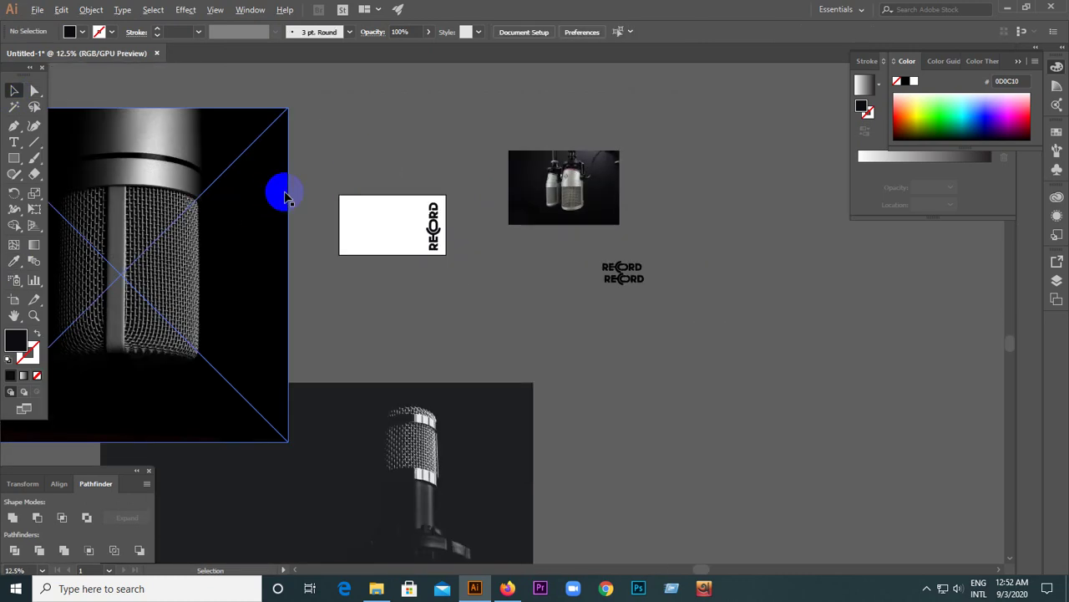
scroll(285, 197, down, 1)
drag(446, 312, 261, 279)
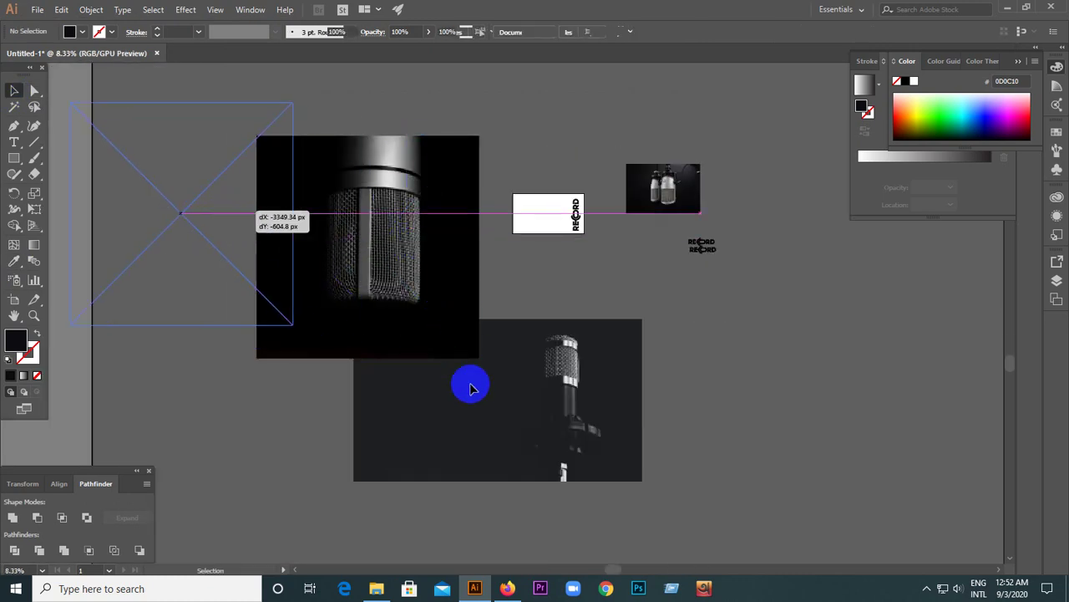
mouse_move(487, 375)
mouse_down()
mouse_move(541, 219)
mouse_move(533, 210)
mouse_up()
key(ctrl+equal)
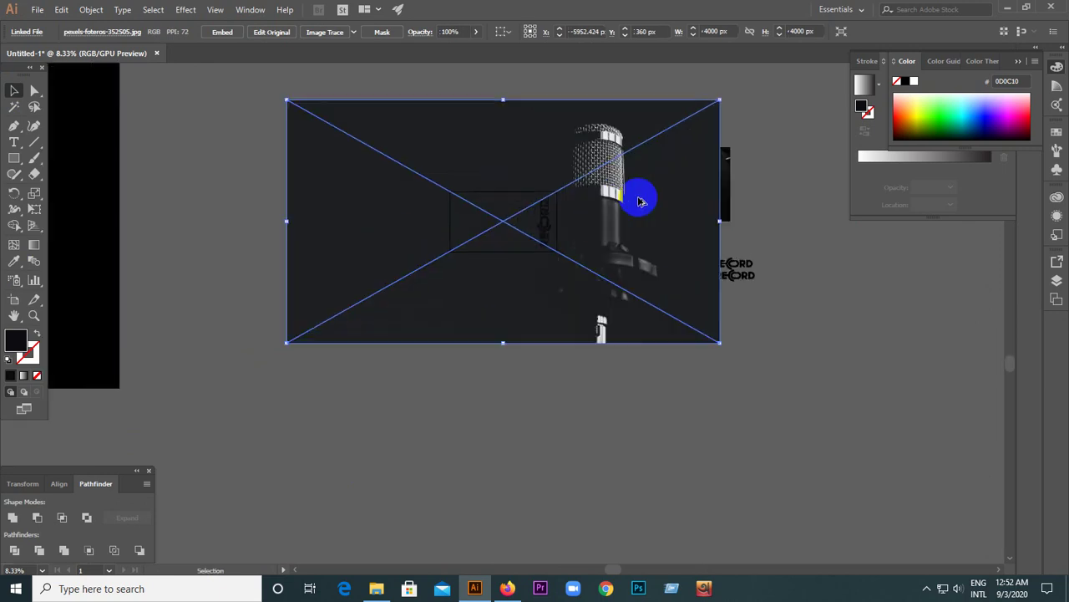
drag(640, 195, 648, 140)
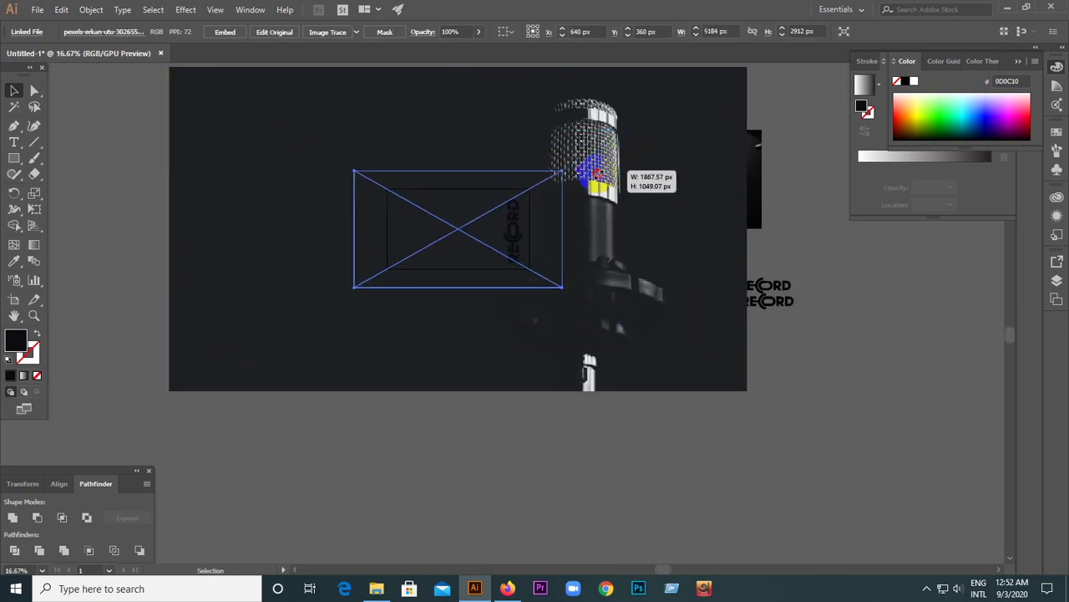
mouse_move(648, 140)
mouse_down()
mouse_move(573, 219)
mouse_move(213, 211)
mouse_up()
scroll(515, 220, up, 3)
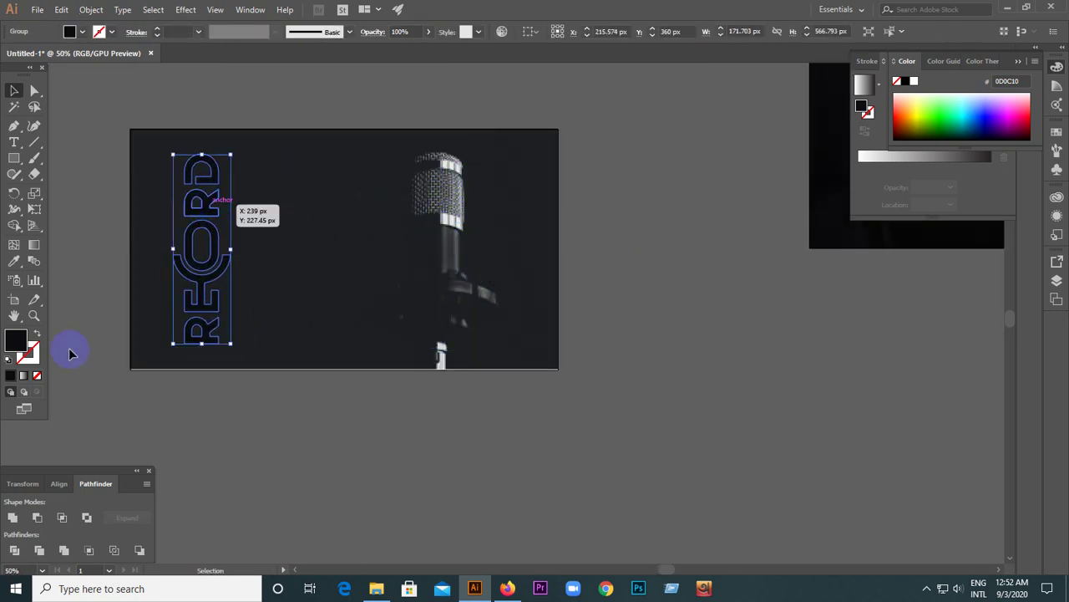
Fill the RECORD wordmark near-white.
double_click(23, 341)
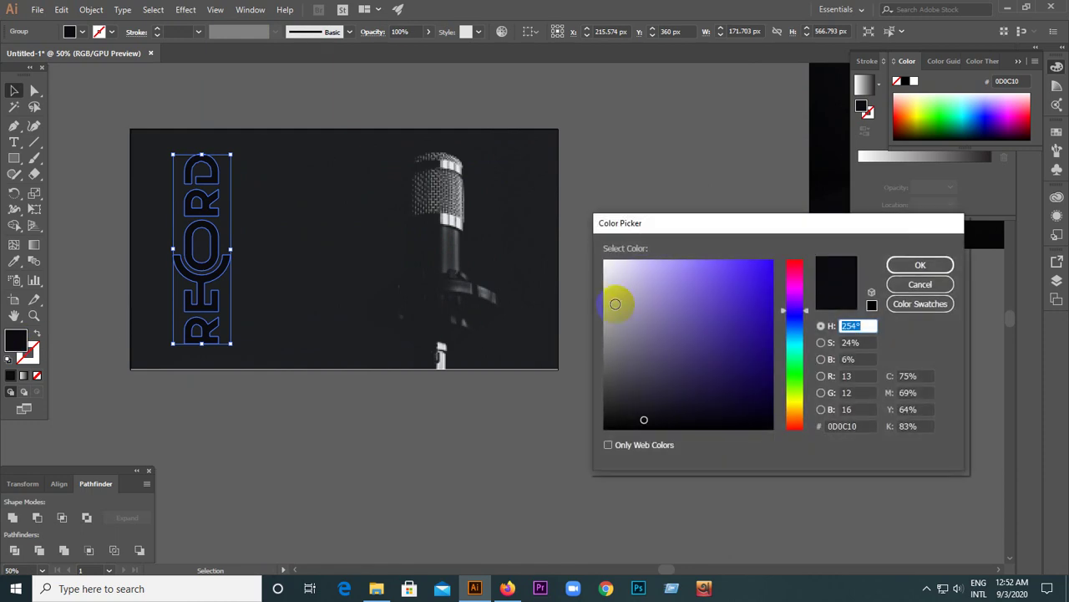
drag(615, 303, 605, 263)
click(920, 265)
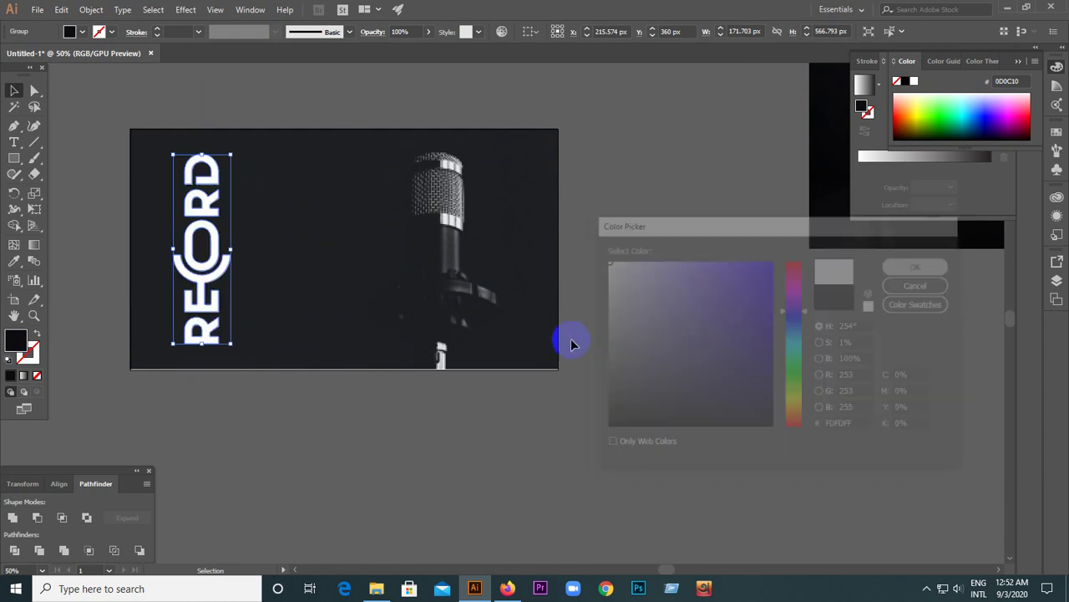
click(321, 421)
click(367, 296)
click(215, 450)
Rotate the wordmark back to horizontal and move it to the photo's lower left.
click(208, 275)
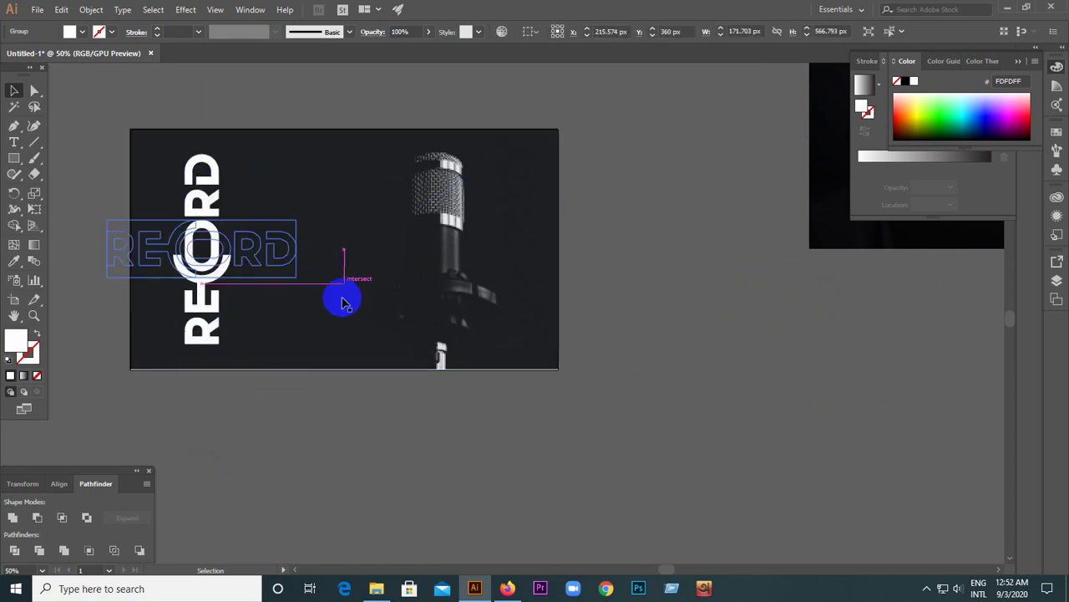
drag(239, 153, 342, 284)
click(277, 394)
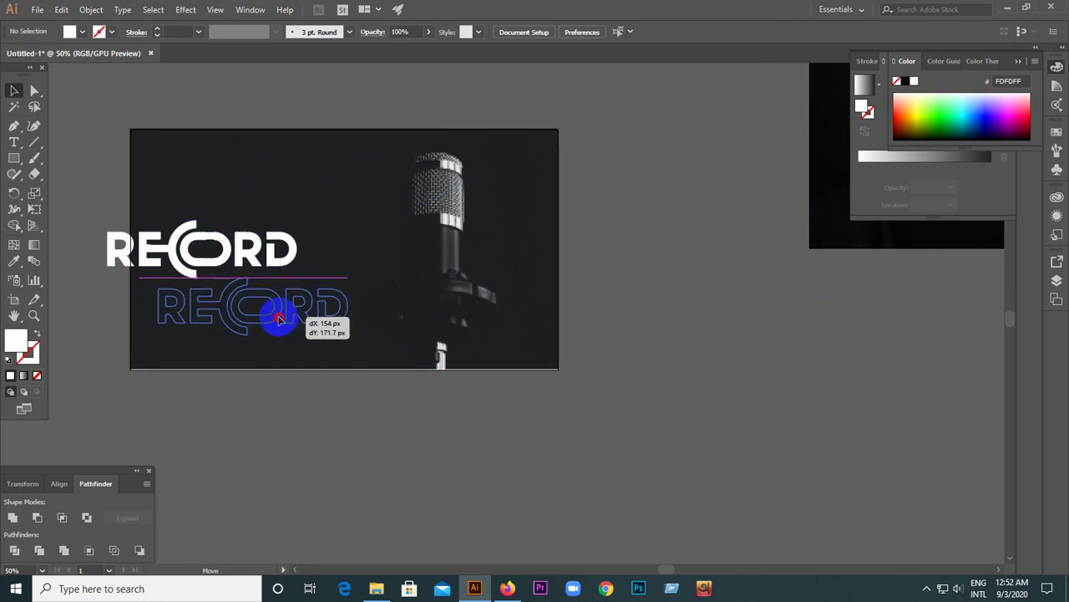
drag(232, 264, 283, 321)
click(279, 422)
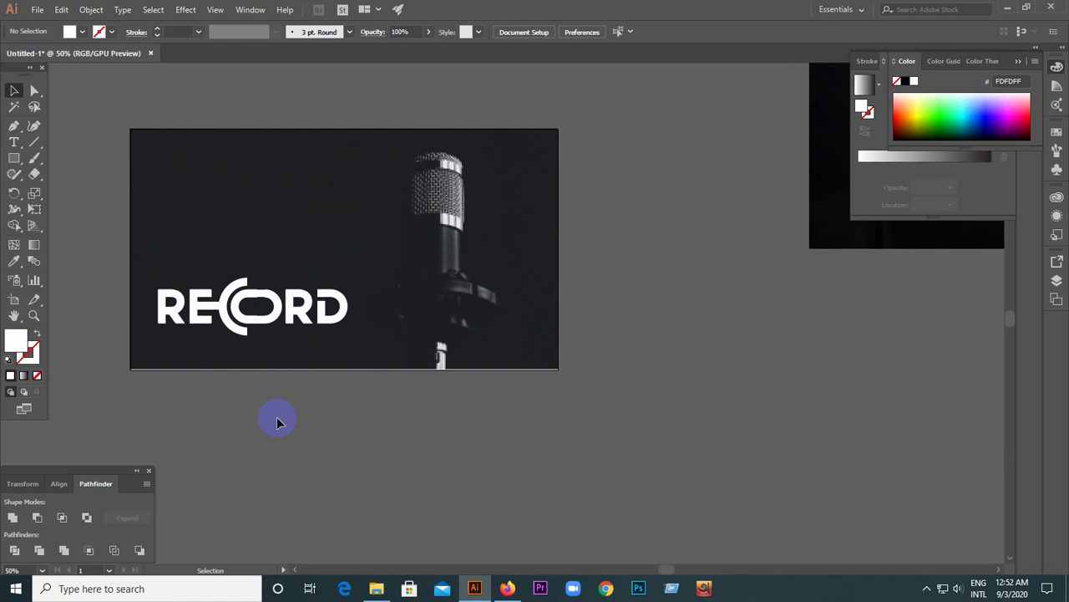
Zoom in on the cut-arc C, then zoom out to view the whole mockup.
click(210, 292)
click(238, 355)
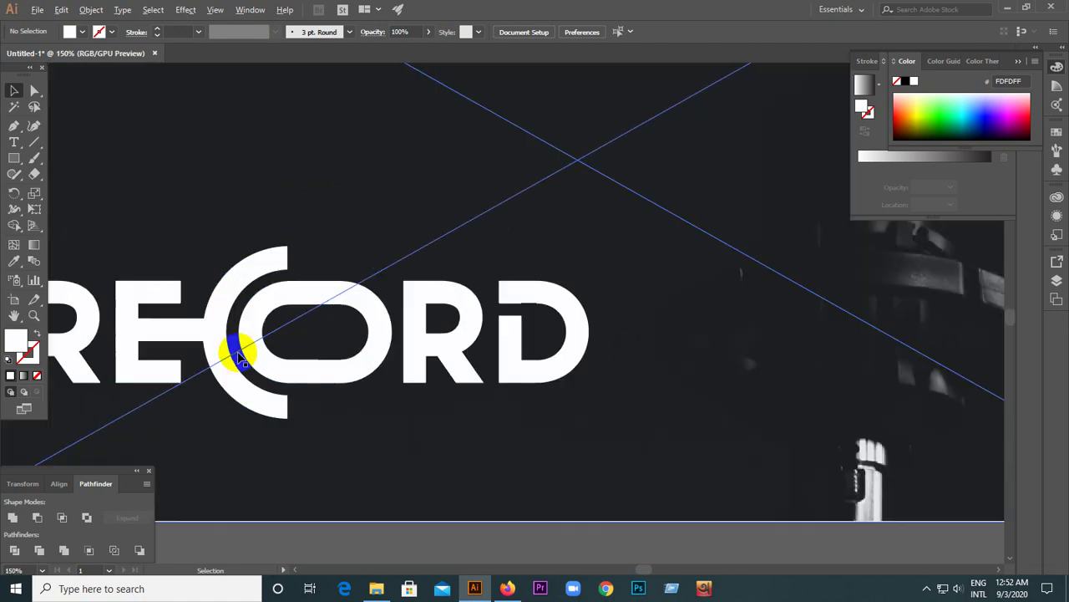
key(ctrl+1)
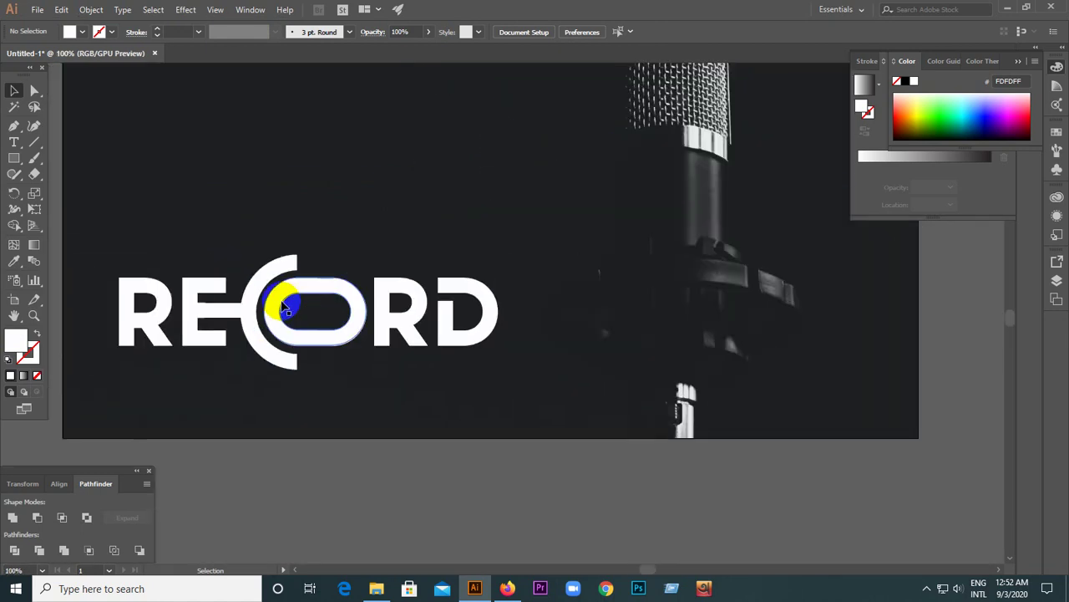
ctrl+alt+click(284, 307)
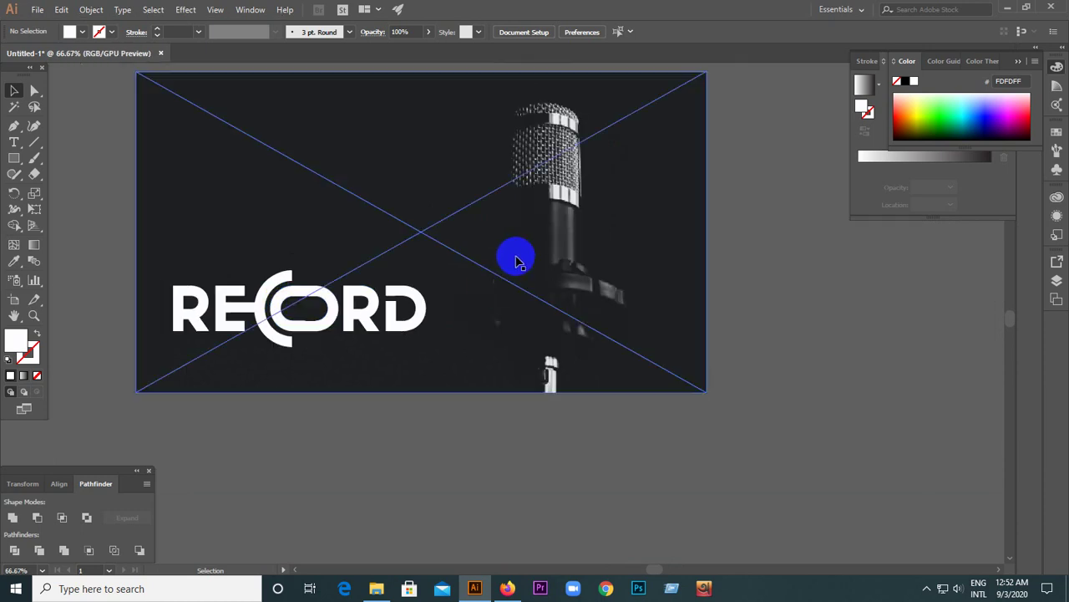